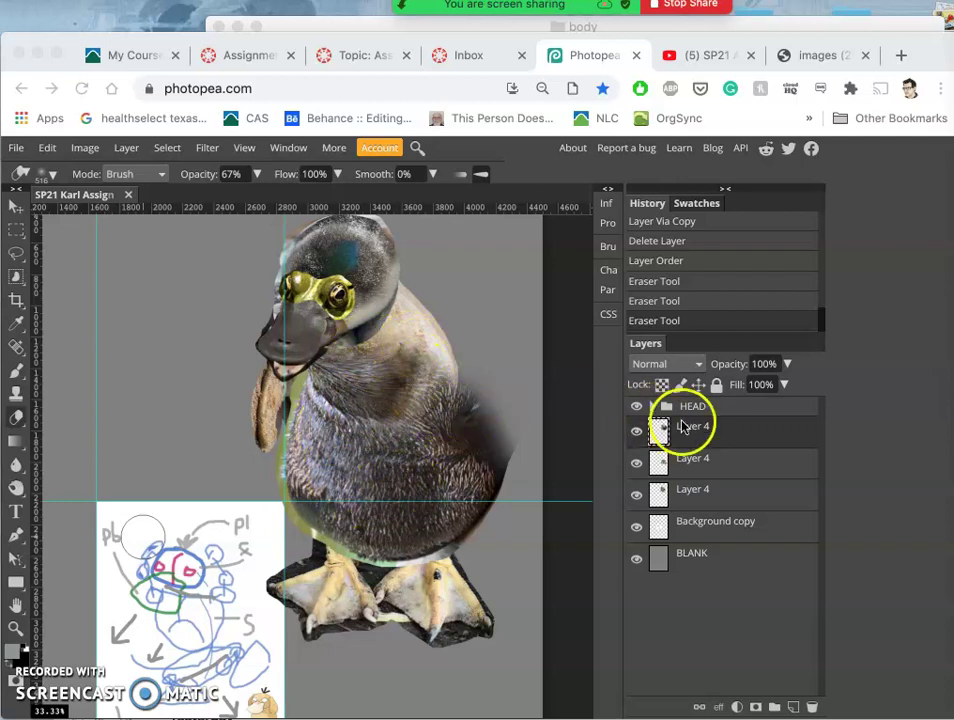
# Lower the top dark-fur Layer 4's opacity to 39%
pyautogui.click(788, 366)
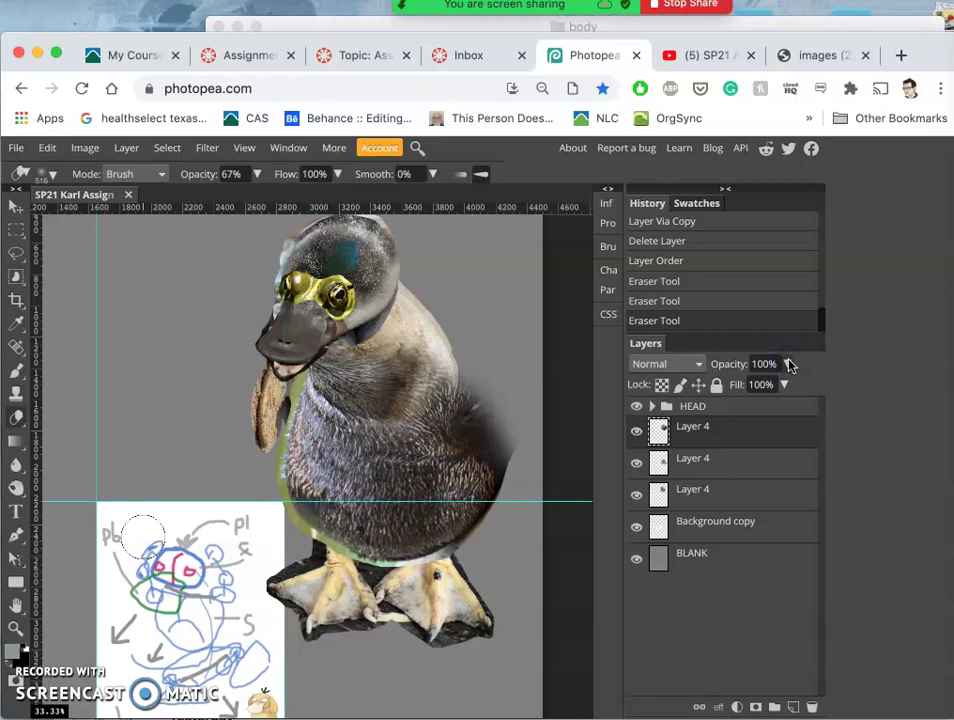
pyautogui.click(788, 366)
pyautogui.click(746, 384)
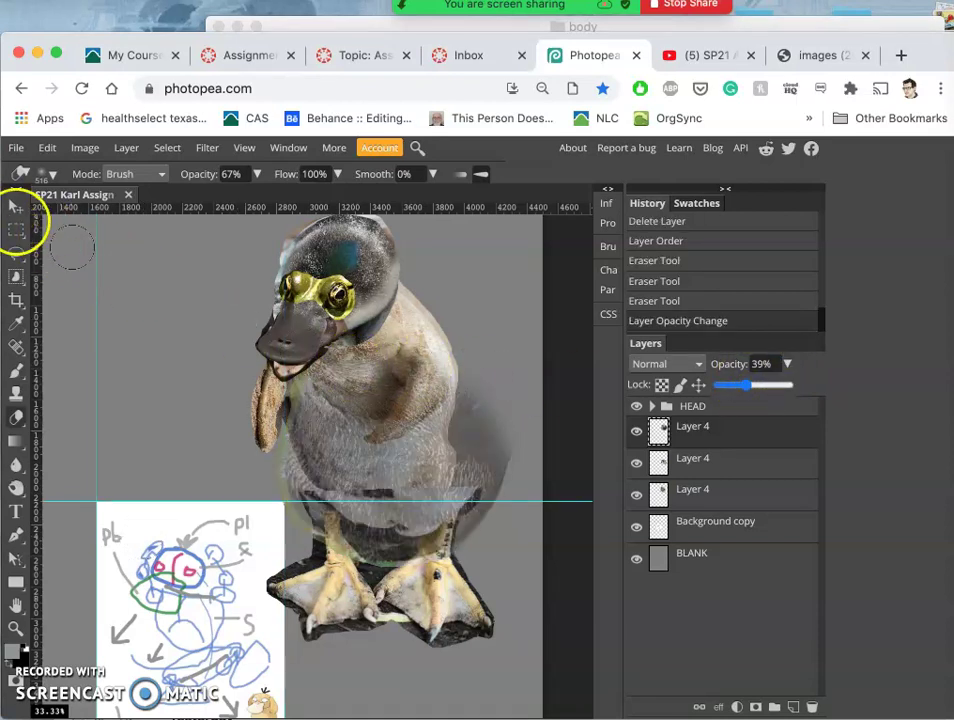
# Lasso a freehand selection around the duck's upper chest below the neck
pyautogui.click(16, 252)
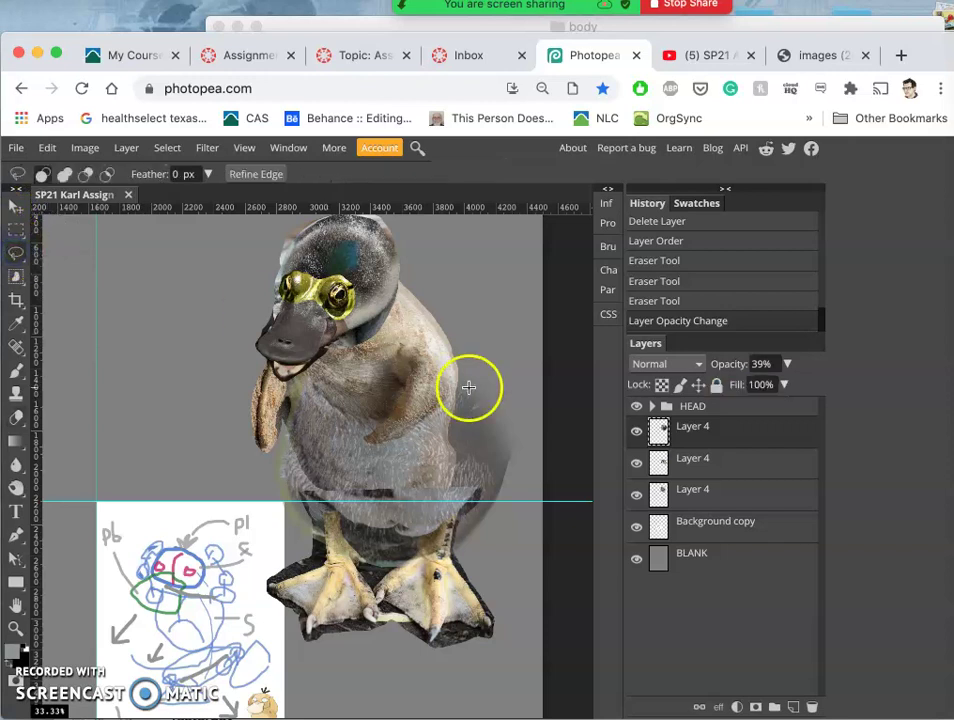
pyautogui.click(382, 368)
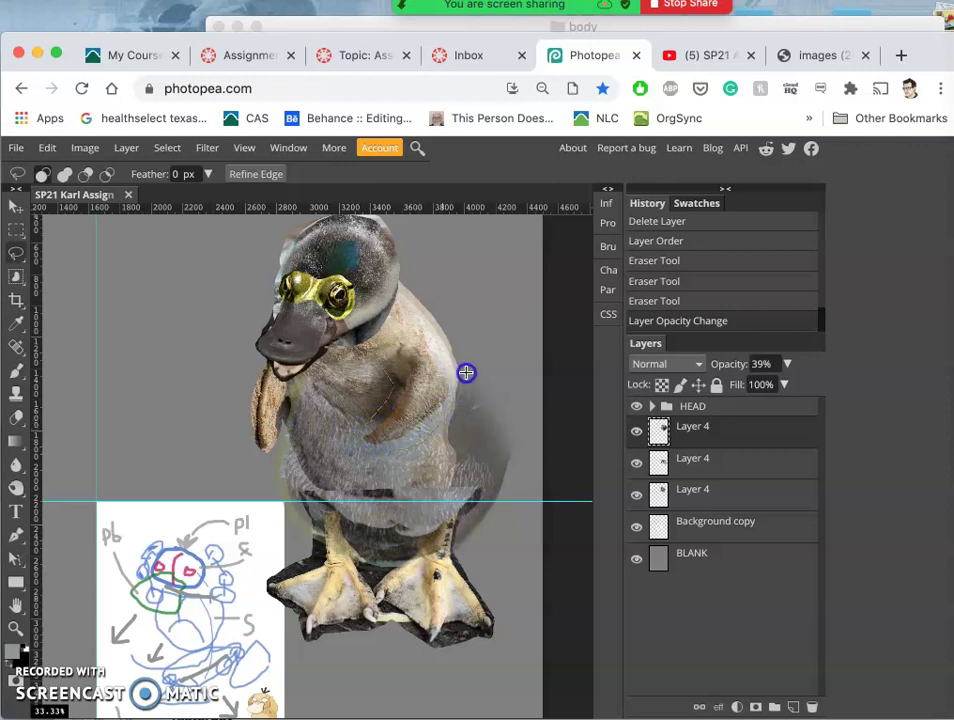
pyautogui.moveTo(386, 338); pyautogui.dragTo(388, 340)
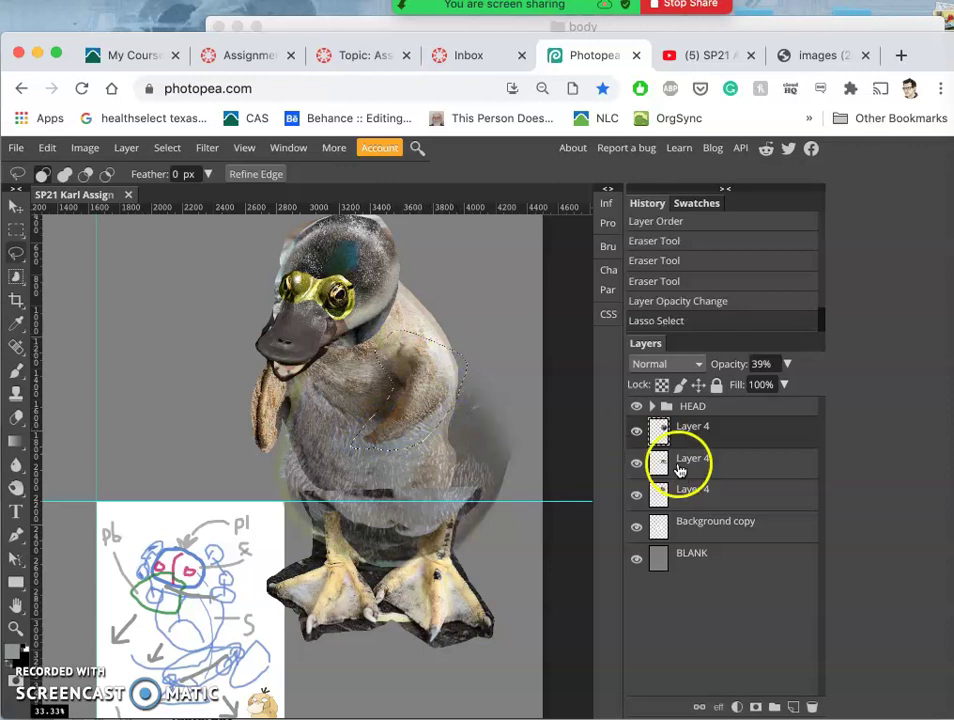
# Return the top Layer 4's opacity to 100%
pyautogui.click(786, 364)
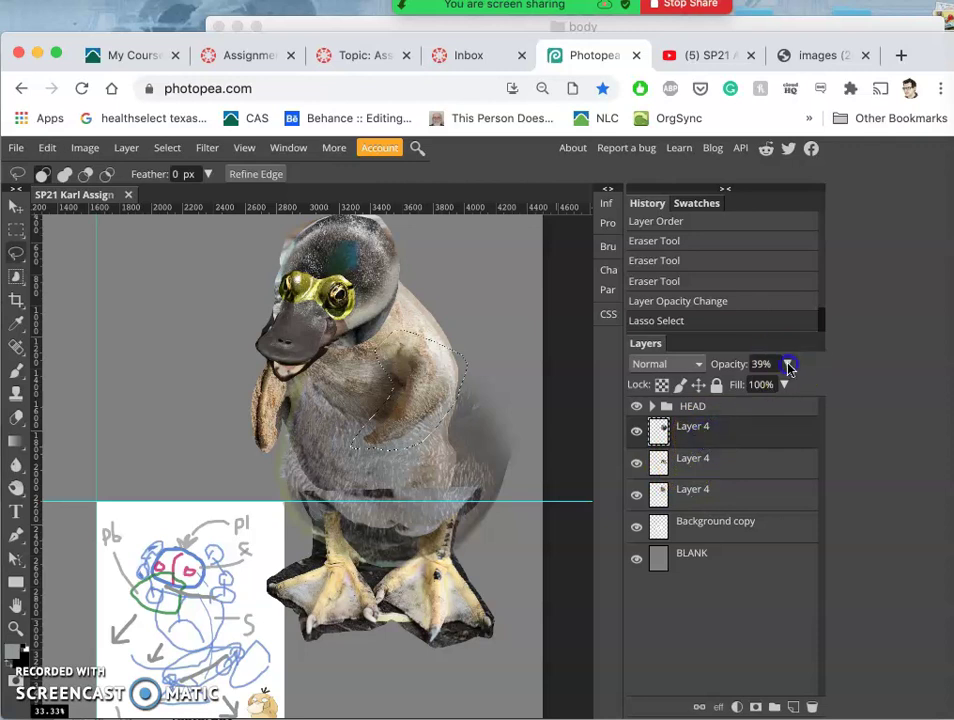
pyautogui.moveTo(779, 387); pyautogui.dragTo(806, 388)
pyautogui.click(520, 337)
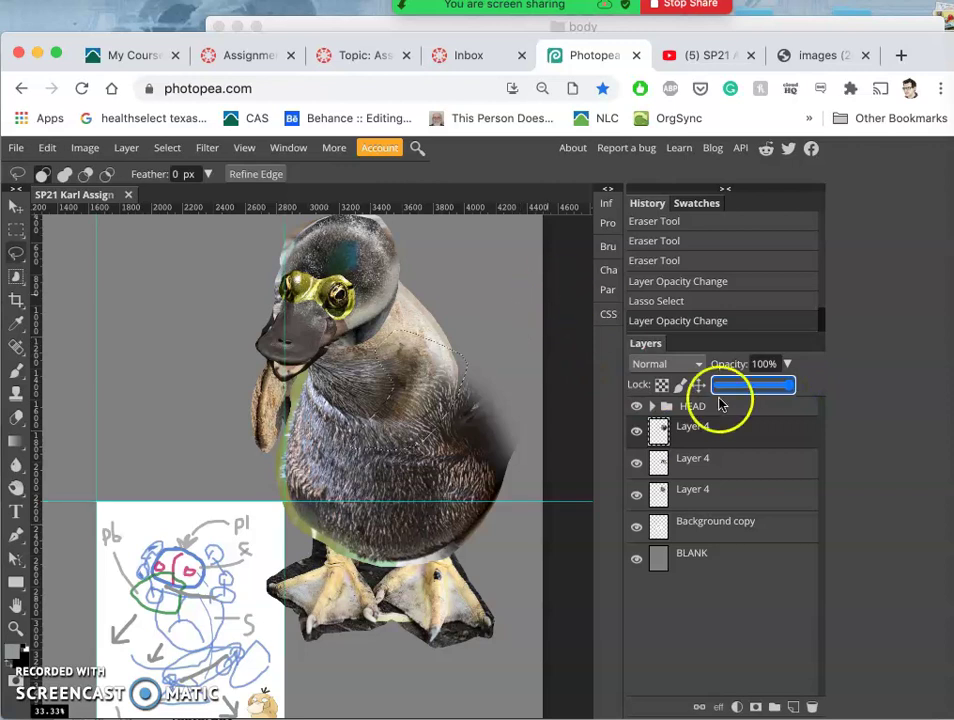
pyautogui.click(756, 443)
# Clear the selected chest fur and shift the patch right, then undo the clear
pyautogui.press('Delete')
pyautogui.click(657, 428)
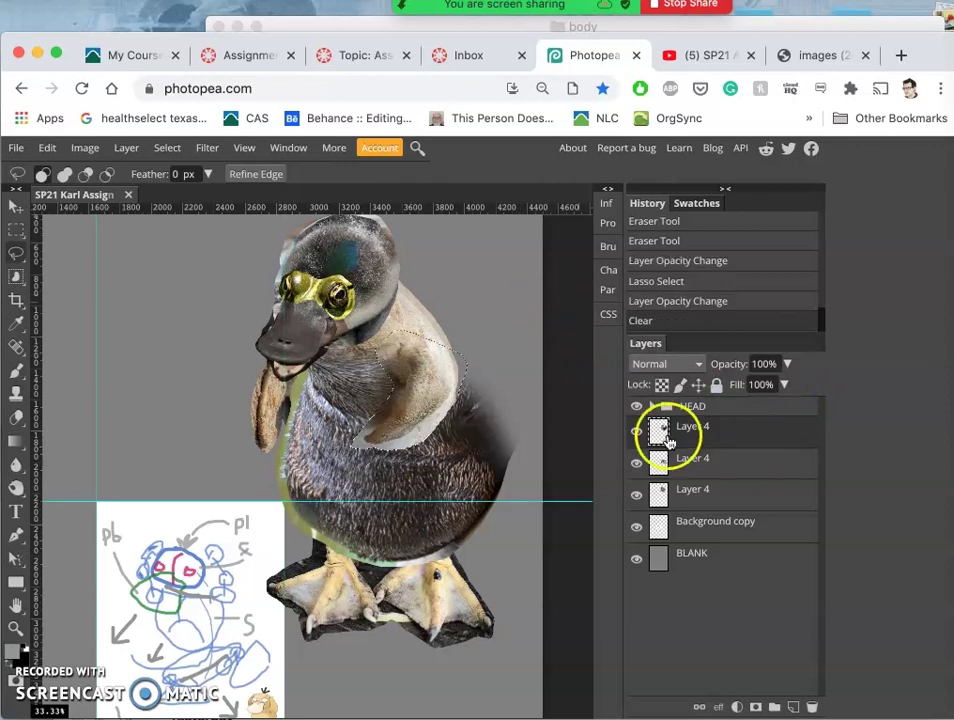
pyautogui.moveTo(350, 434); pyautogui.dragTo(429, 437)
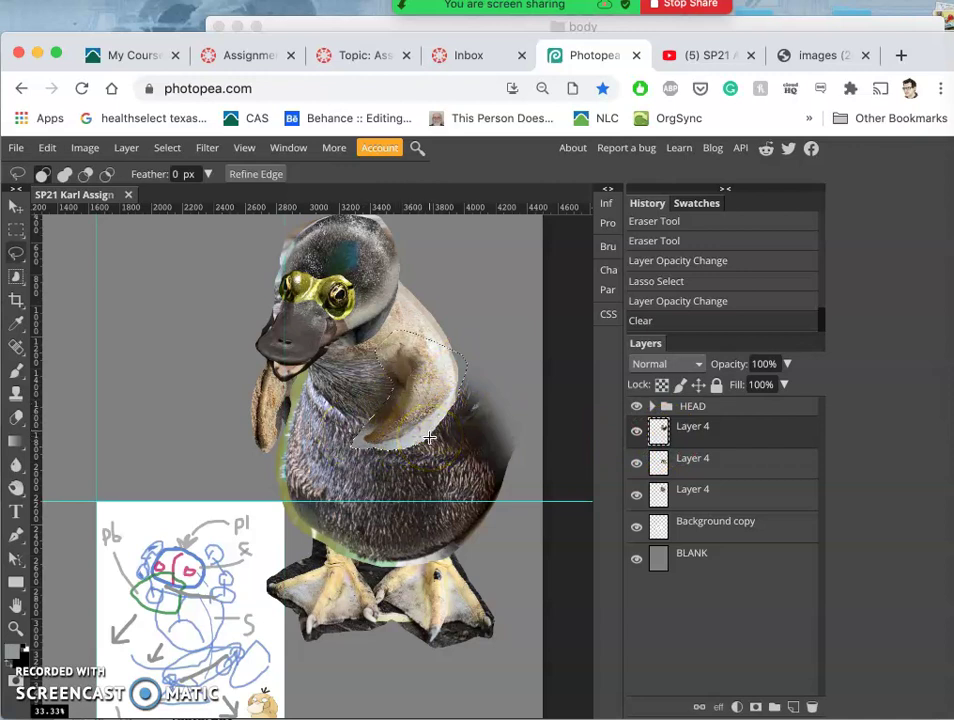
pyautogui.hotkey('ctrl', 'z')
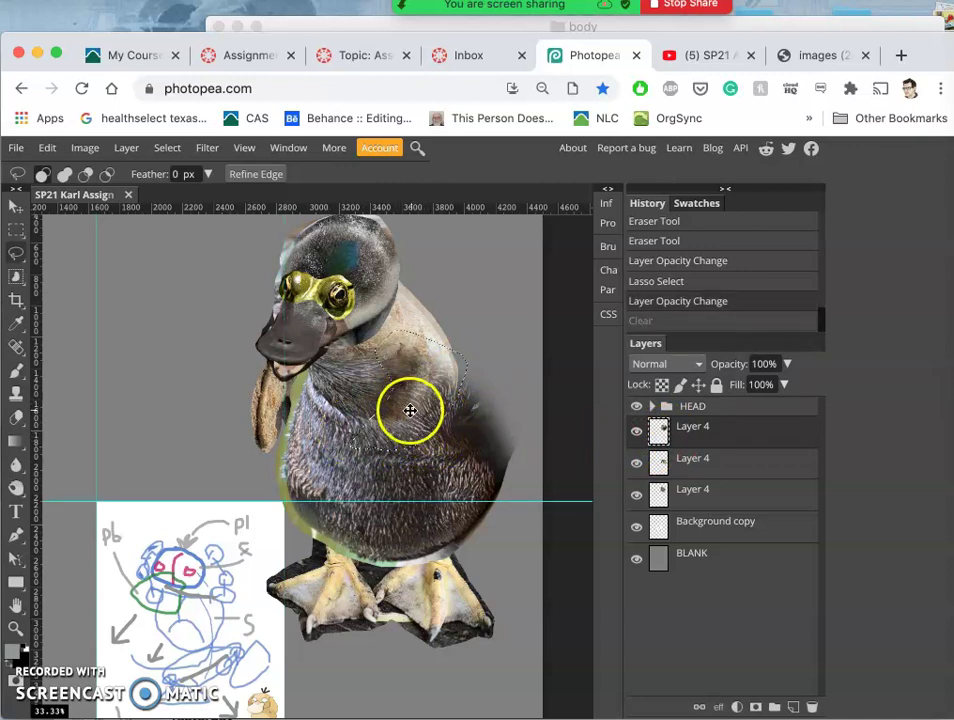
# Zoom in on the chest and set the Eraser to a 181 px brush with 0% hardness
pyautogui.scroll(1, 409, 412)
pyautogui.scroll(2, 409, 412)
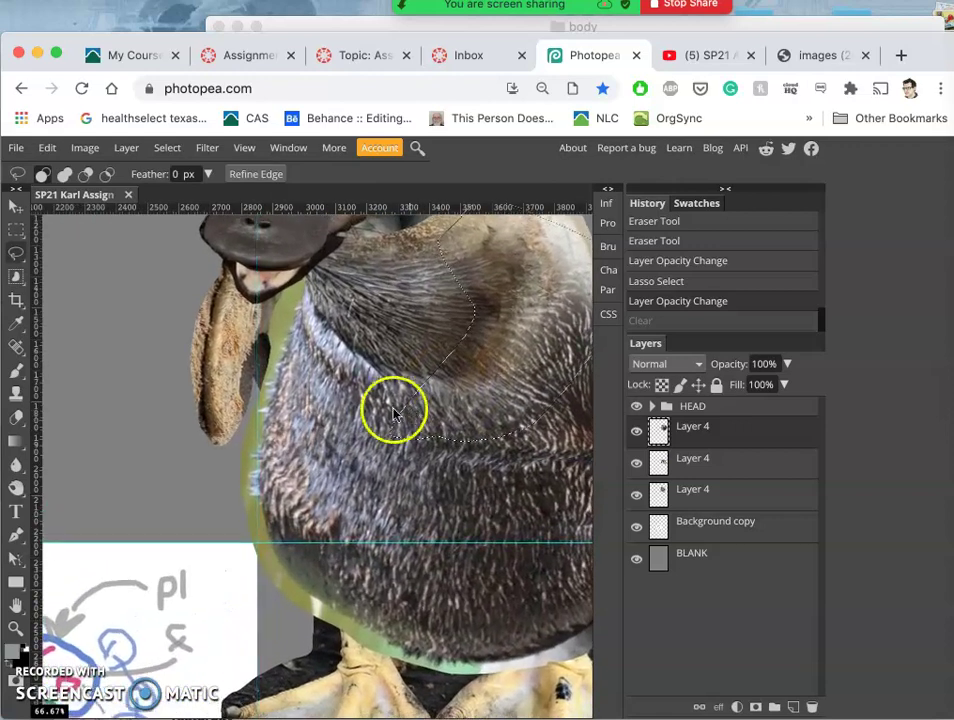
pyautogui.hscroll(5, 386, 395)
pyautogui.scroll(2, 386, 395)
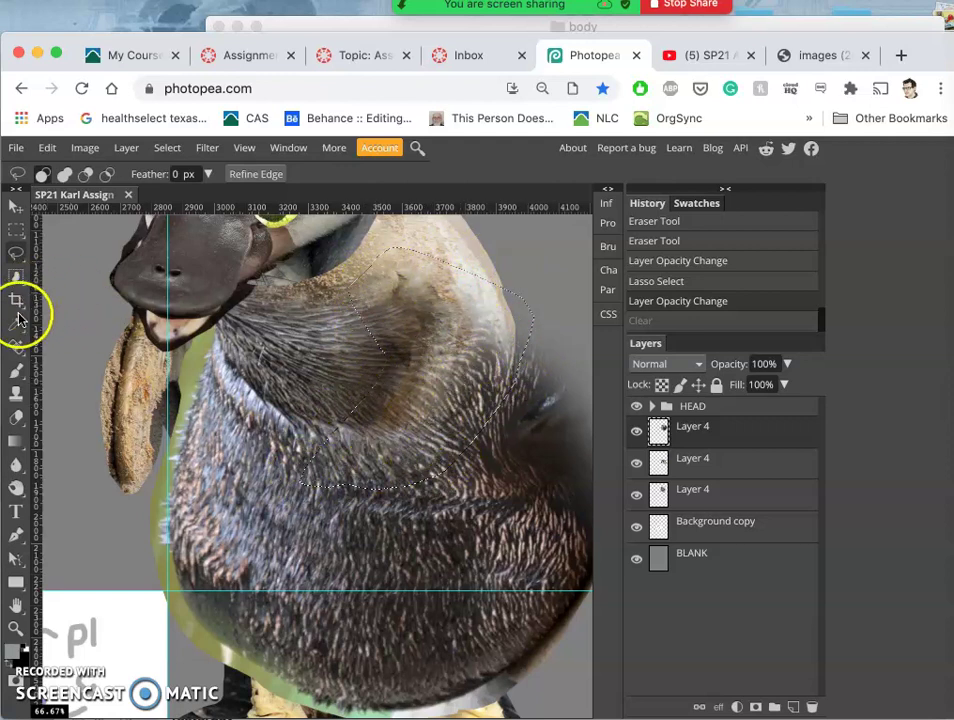
pyautogui.click(16, 416)
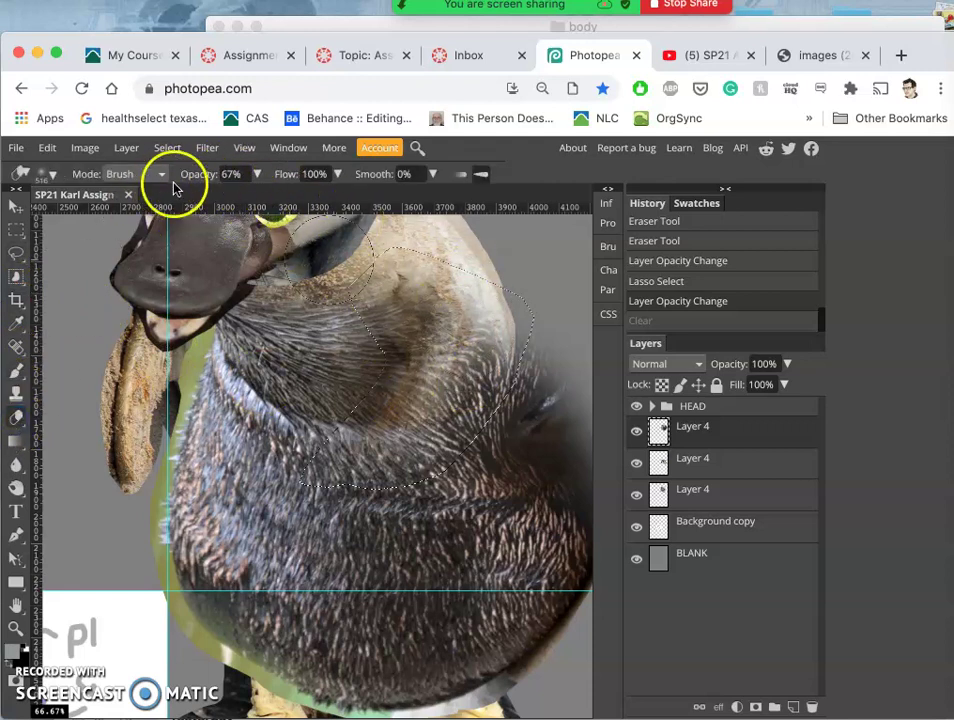
pyautogui.click(48, 175)
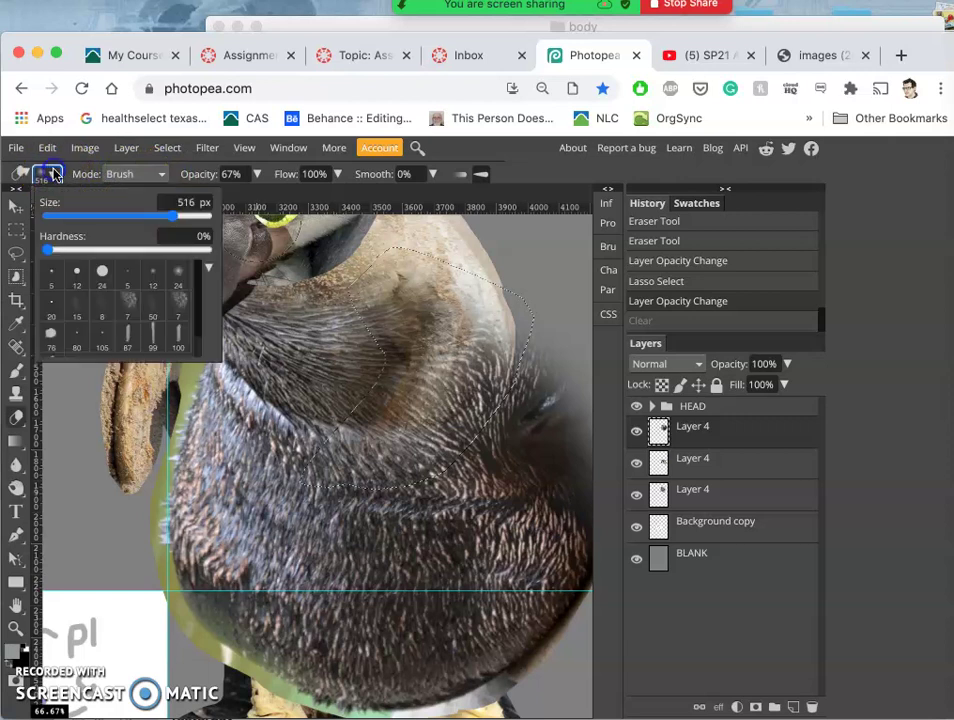
pyautogui.click(132, 216)
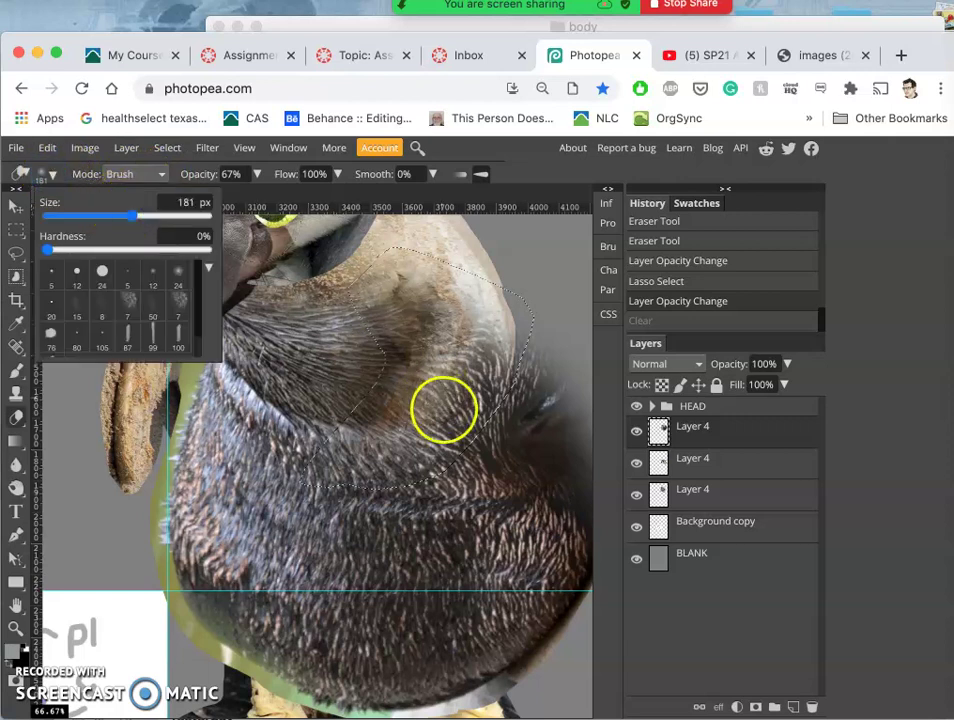
pyautogui.click(426, 408)
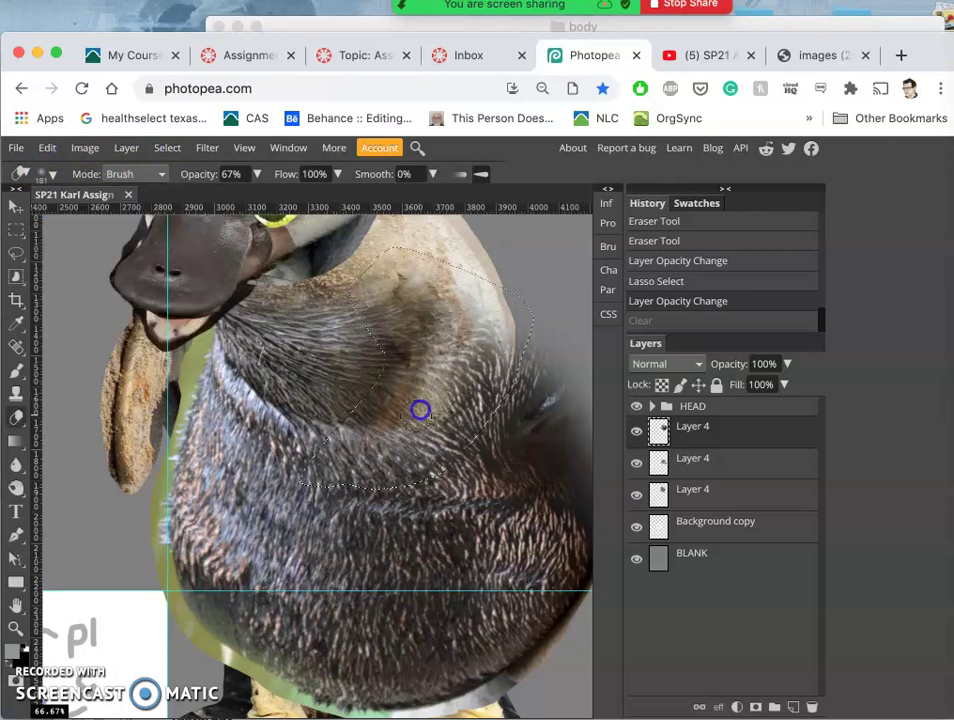
# Softly erase the dark fur inside the selection near the head and down the neck
pyautogui.moveTo(457, 365)
pyautogui.mouseDown()
pyautogui.moveTo(468, 326)
pyautogui.moveTo(449, 317)
pyautogui.mouseUp()
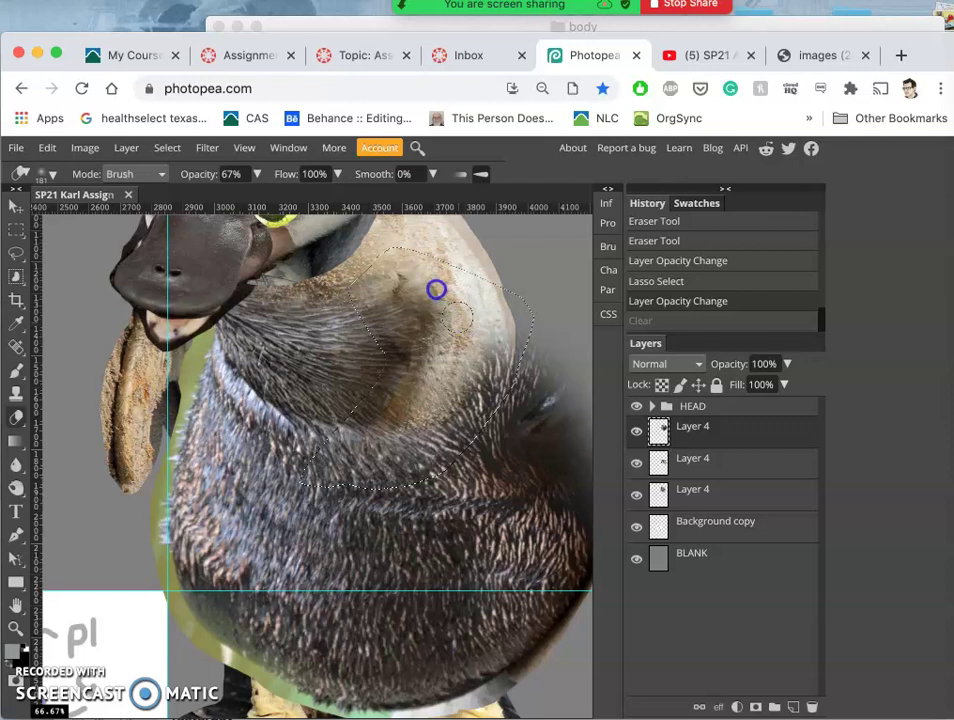
pyautogui.moveTo(394, 278)
pyautogui.mouseDown()
pyautogui.moveTo(410, 283)
pyautogui.moveTo(466, 356)
pyautogui.moveTo(434, 330)
pyautogui.moveTo(426, 338)
pyautogui.moveTo(426, 326)
pyautogui.mouseUp()
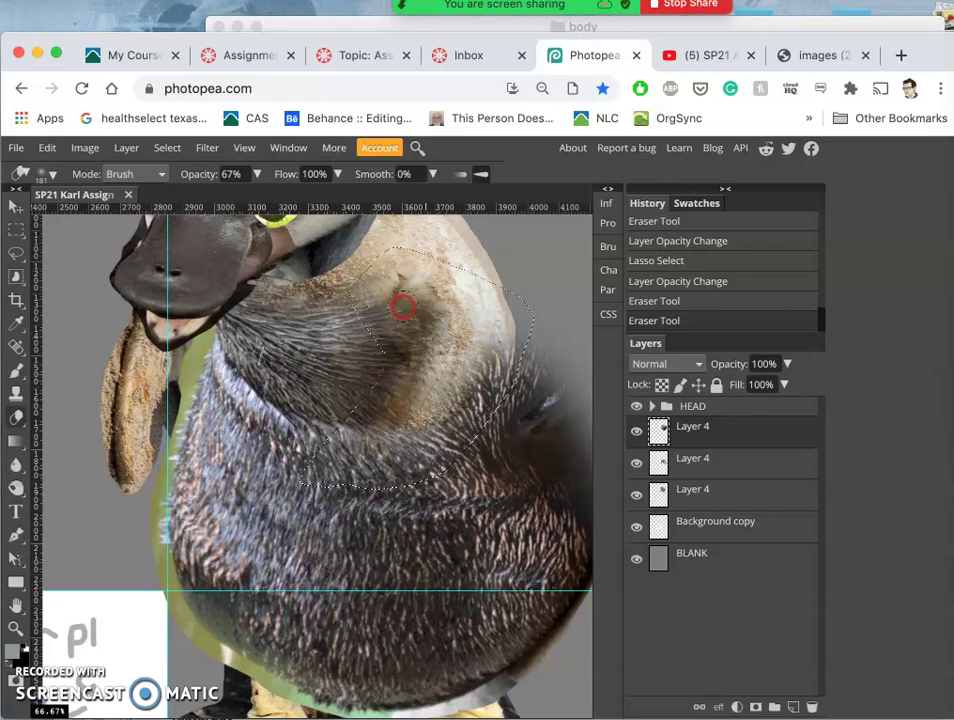
pyautogui.rightClick(403, 307)
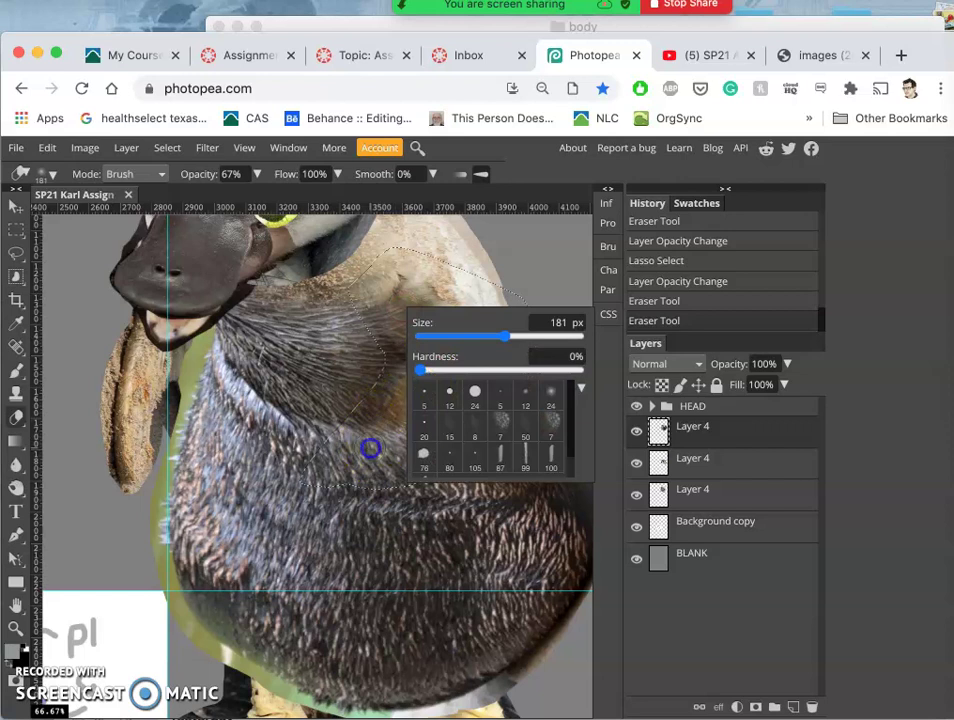
pyautogui.moveTo(370, 449); pyautogui.dragTo(374, 449)
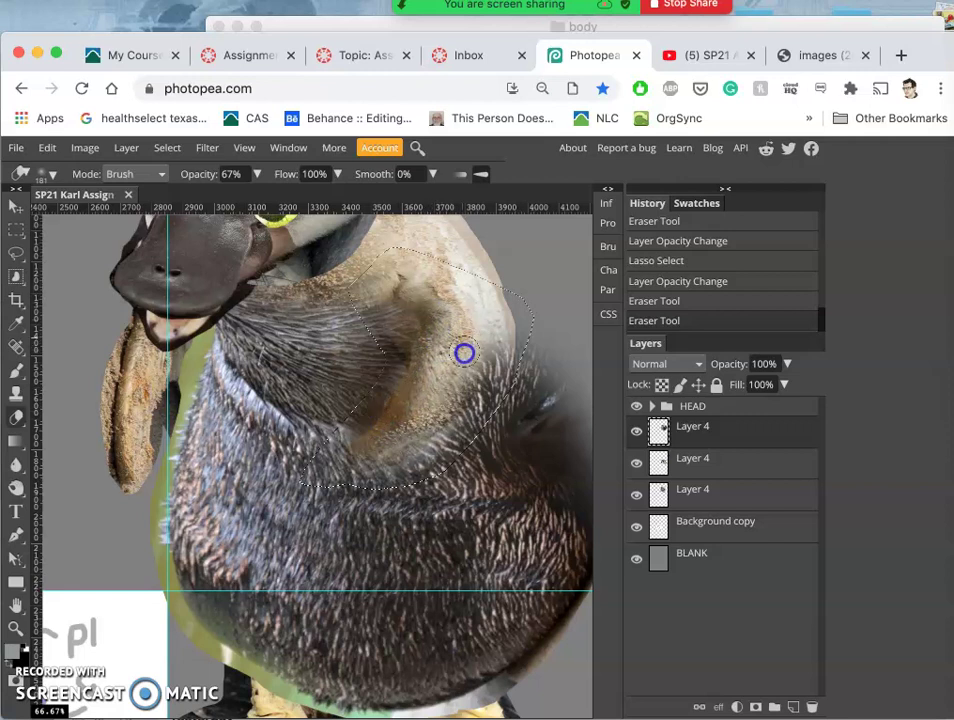
pyautogui.moveTo(464, 352); pyautogui.dragTo(437, 437)
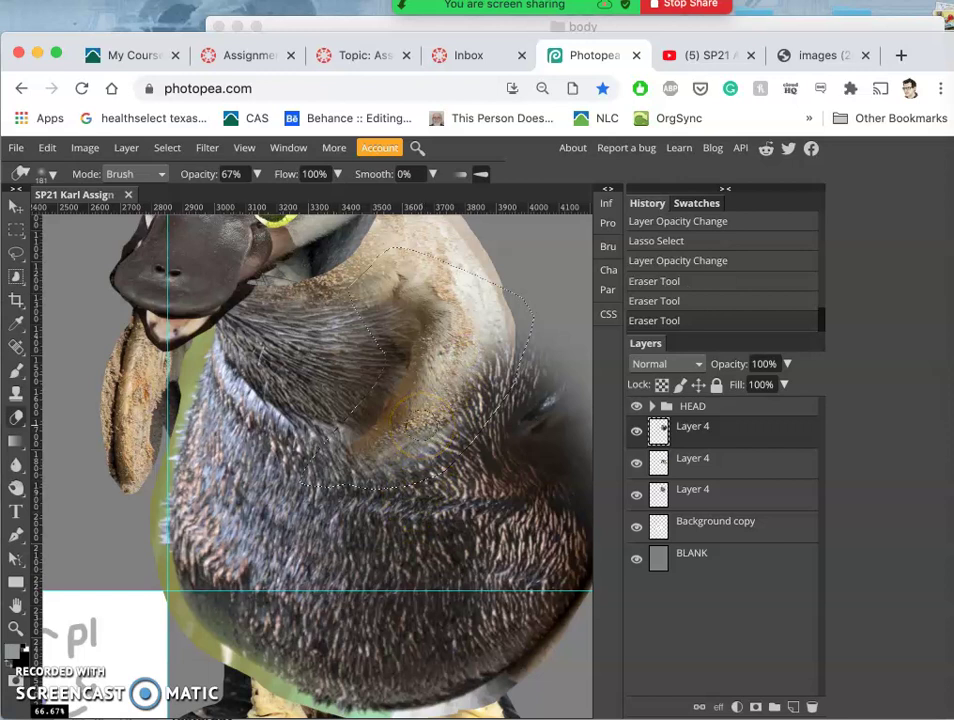
# Undo the last eraser stroke and toggle each Layer 4's visibility to inspect its content
pyautogui.hotkey('ctrl', 'z')
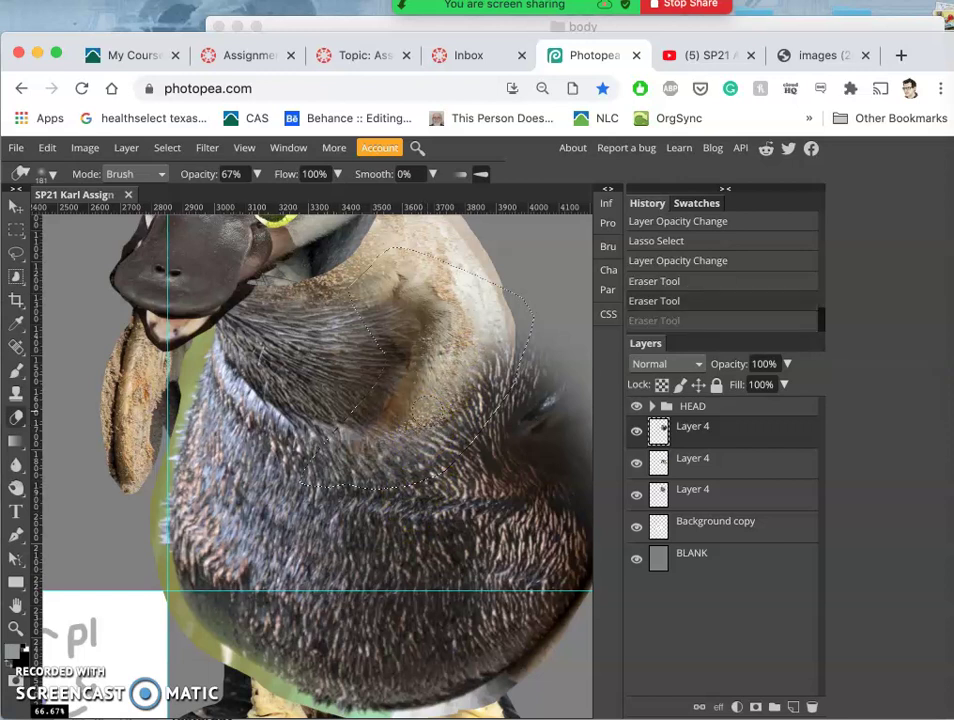
pyautogui.click(637, 432)
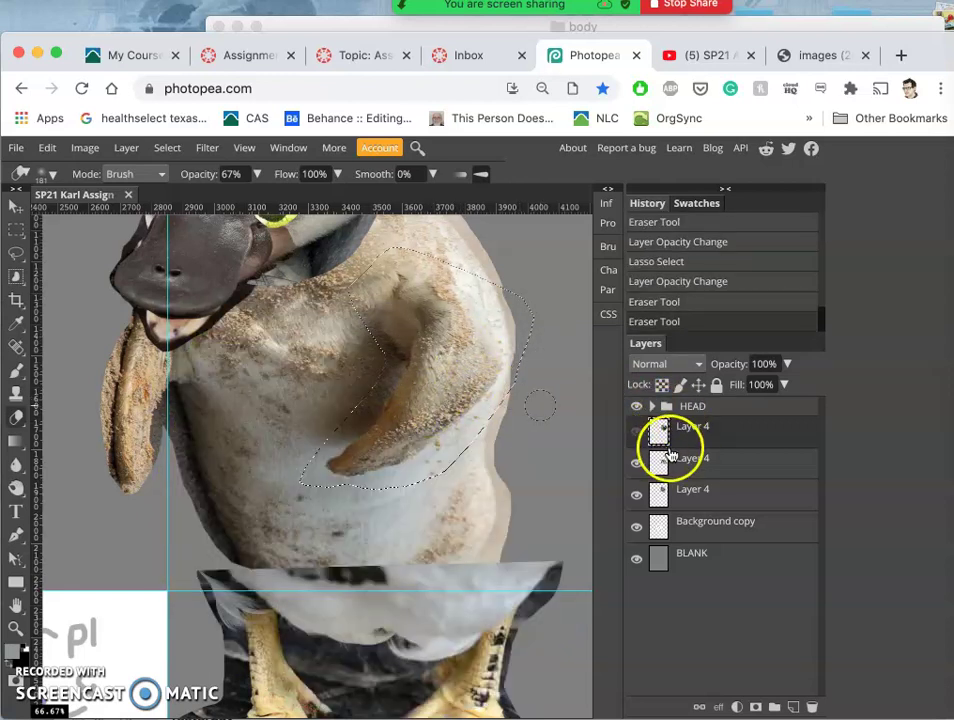
pyautogui.click(672, 457)
pyautogui.click(640, 465)
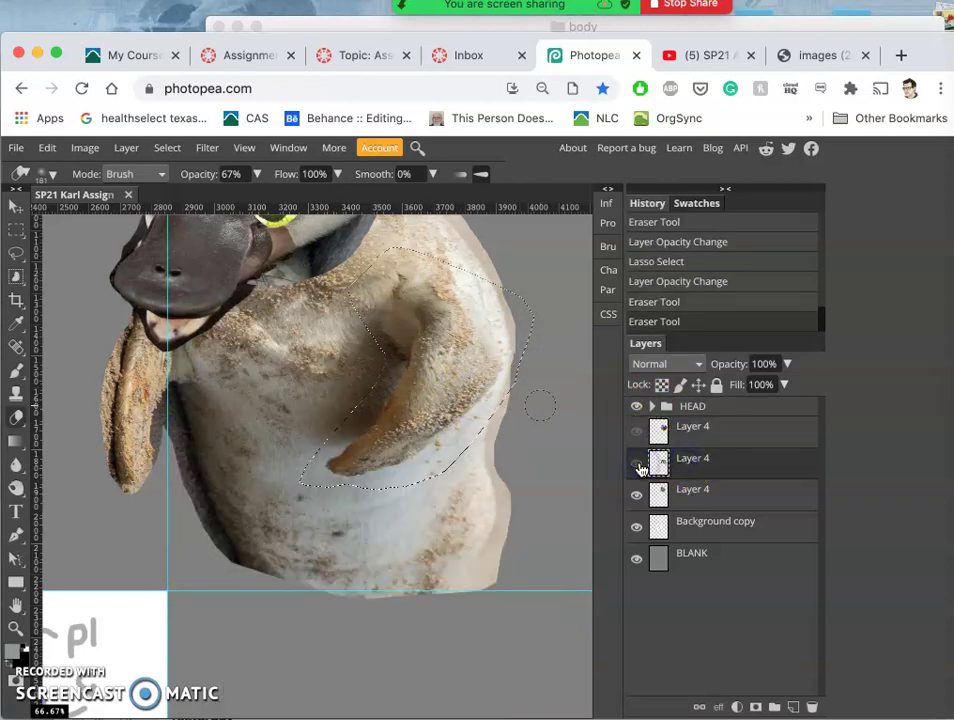
pyautogui.click(640, 465)
pyautogui.click(678, 498)
pyautogui.click(636, 494)
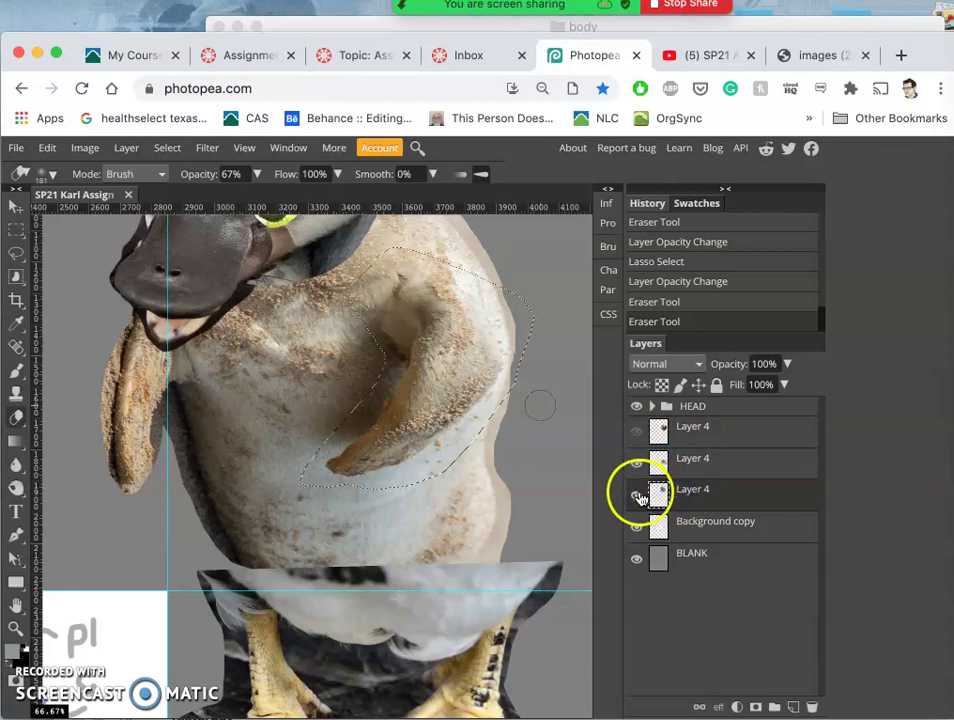
pyautogui.click(636, 494)
# Move the third Layer 4 above the second and copy the selection onto a new top layer
pyautogui.click(703, 500)
pyautogui.moveTo(703, 507); pyautogui.dragTo(688, 490)
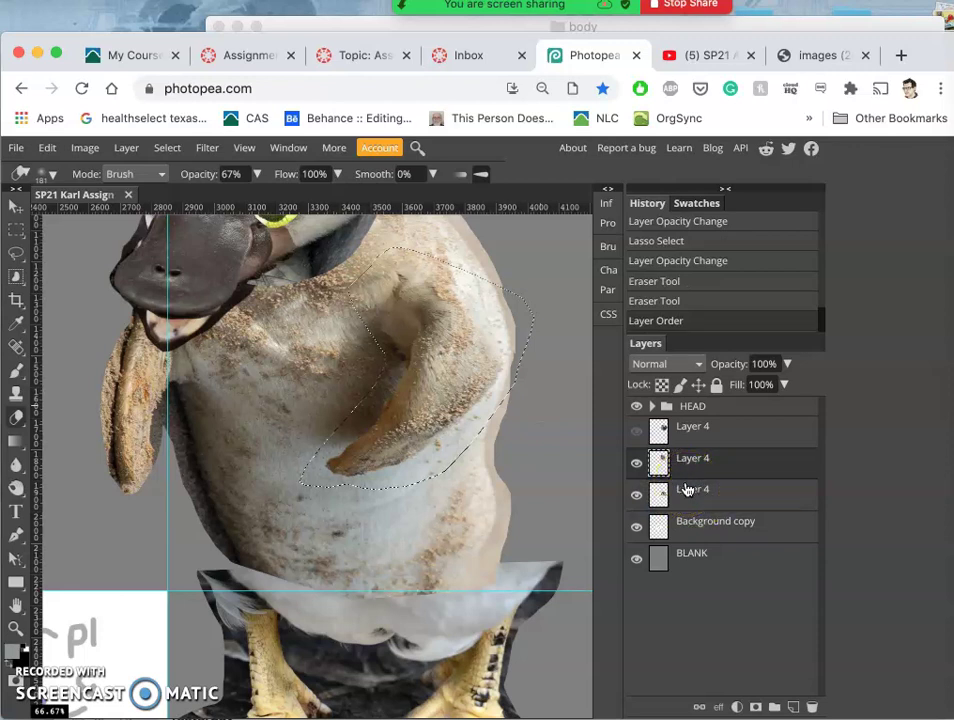
pyautogui.hotkey('ctrl', 'j')
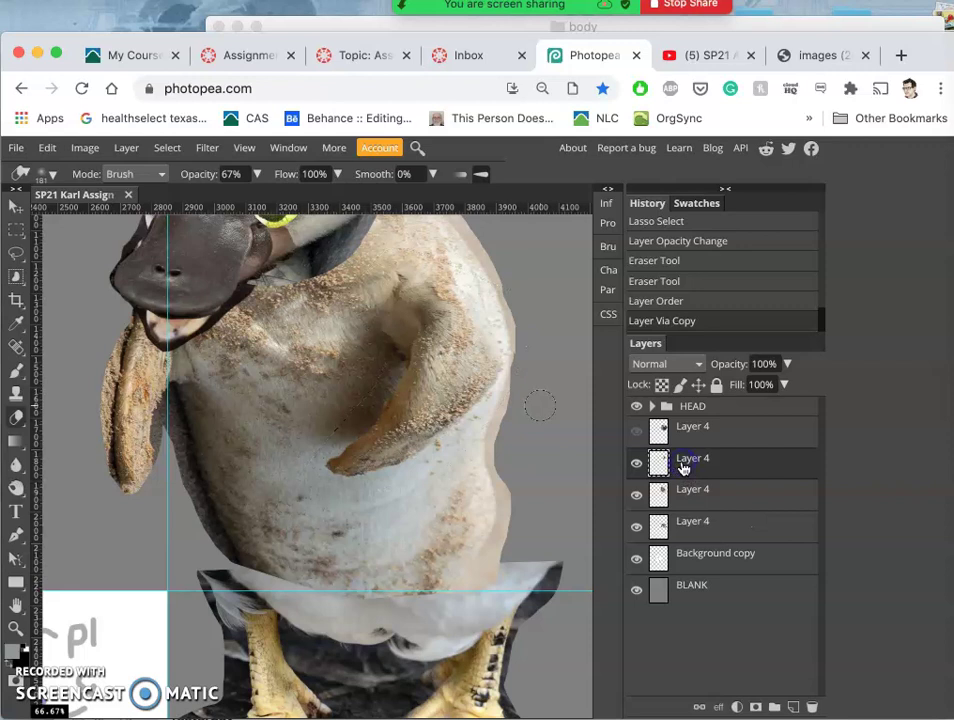
pyautogui.moveTo(683, 467); pyautogui.dragTo(688, 426)
pyautogui.click(635, 433)
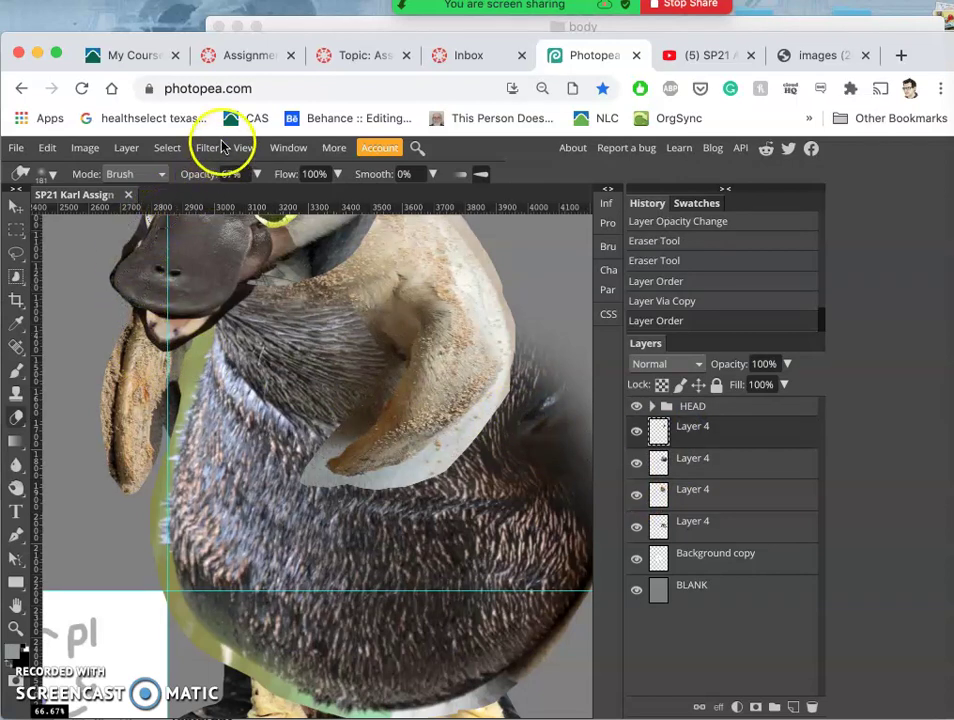
# Erase the shell piece's pale lower edge with the Eraser at 100% opacity
pyautogui.click(257, 173)
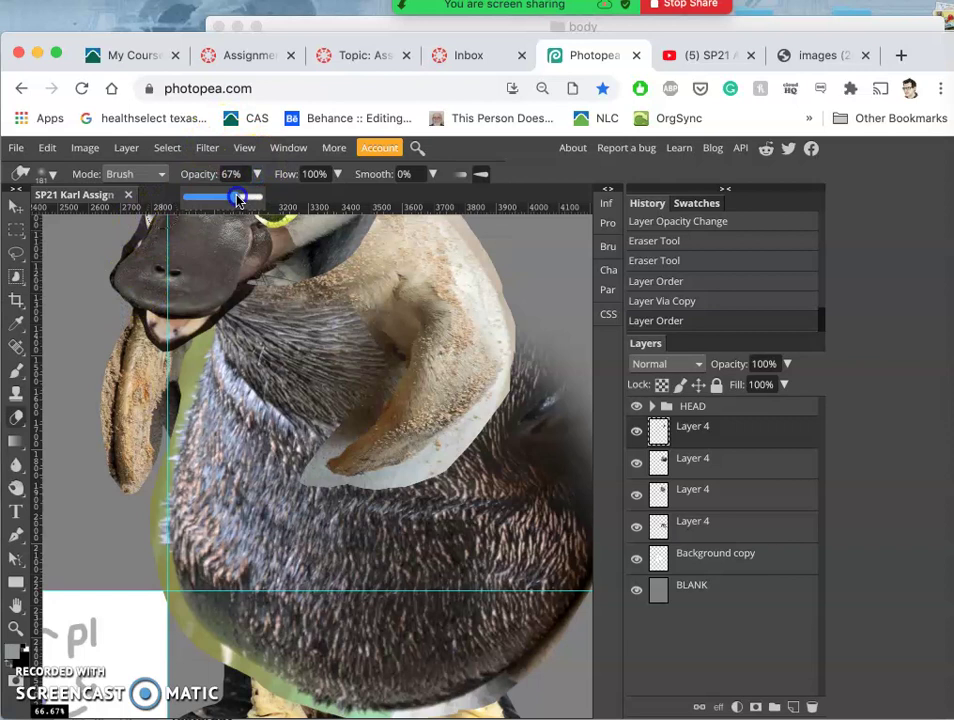
pyautogui.moveTo(251, 198); pyautogui.dragTo(262, 204)
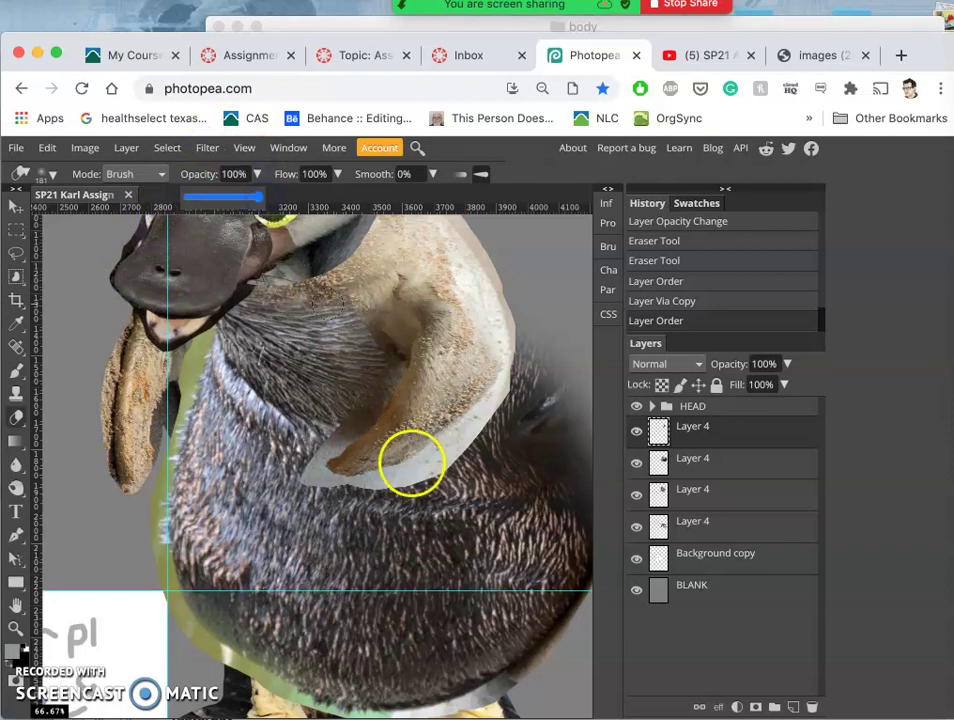
pyautogui.moveTo(445, 468); pyautogui.dragTo(407, 494)
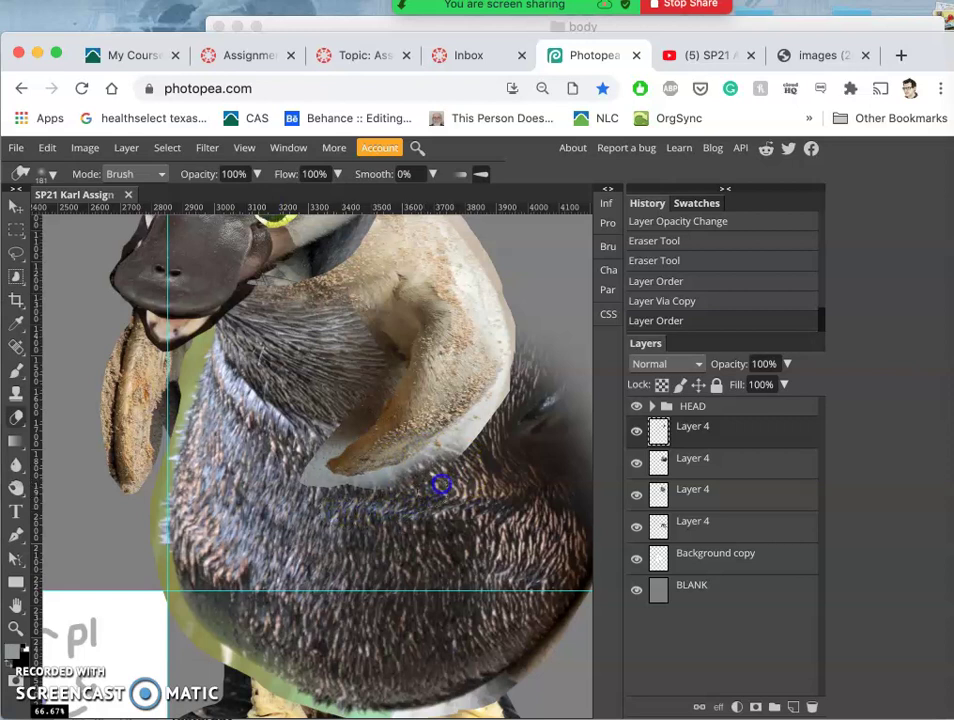
pyautogui.click(324, 441)
pyautogui.click(16, 254)
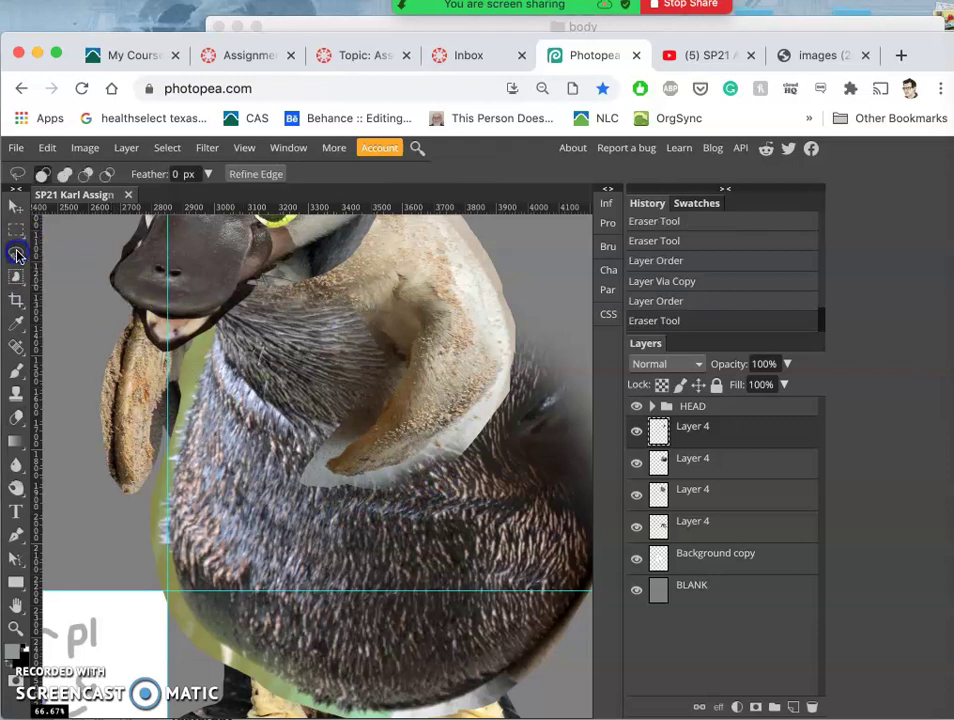
# Discard a trial lasso selection and set the Lasso feather to 3 px
pyautogui.click(506, 356)
pyautogui.moveTo(488, 390); pyautogui.dragTo(320, 351)
pyautogui.click(242, 261)
pyautogui.click(174, 173)
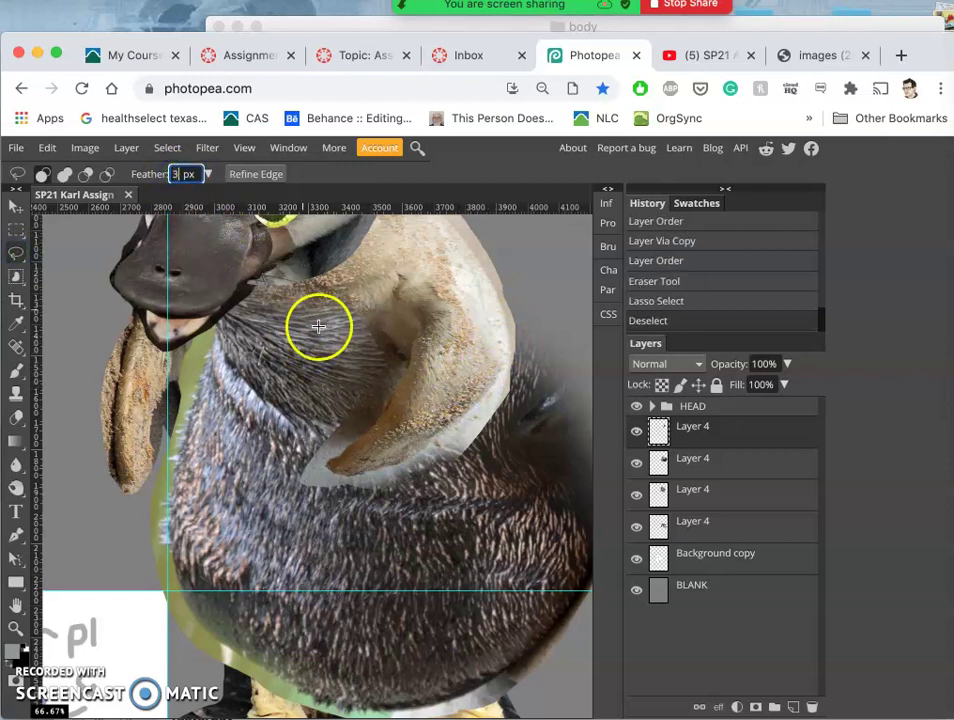
pyautogui.click(507, 354)
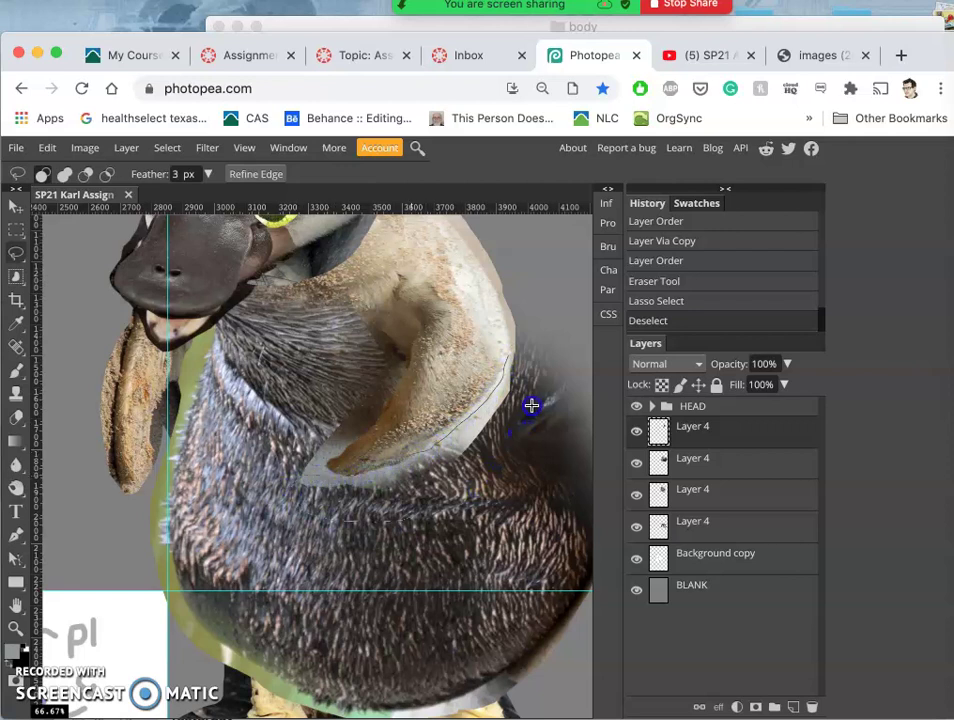
# Delete the pale rim along the lower shell edge and the pale sliver on the chest
pyautogui.moveTo(526, 349); pyautogui.dragTo(526, 349)
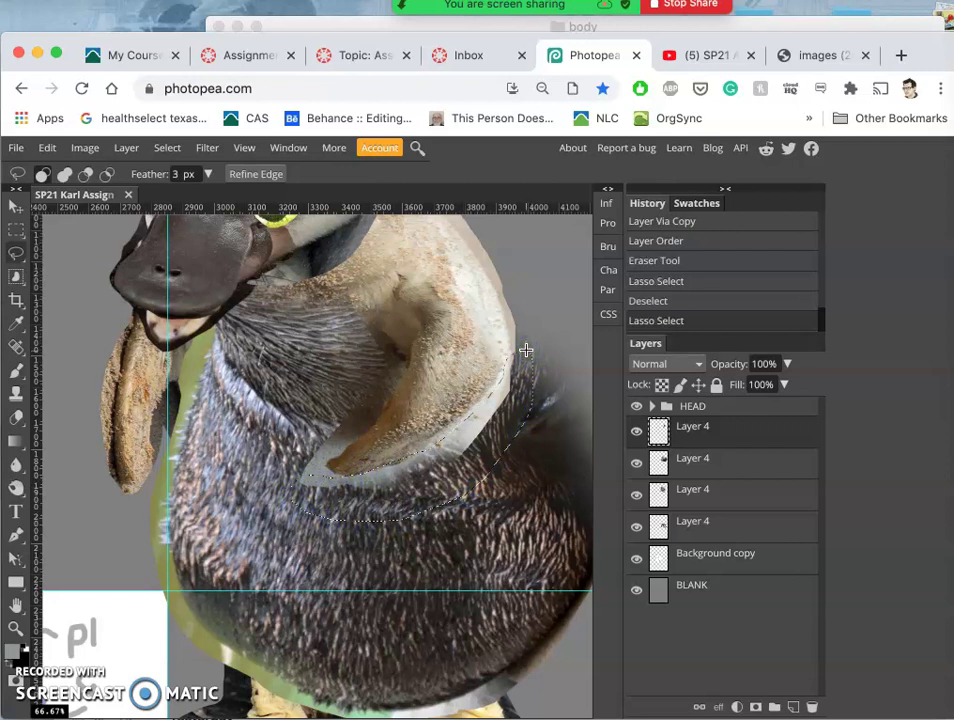
pyautogui.press('Delete')
pyautogui.press('Delete')
pyautogui.click(528, 379)
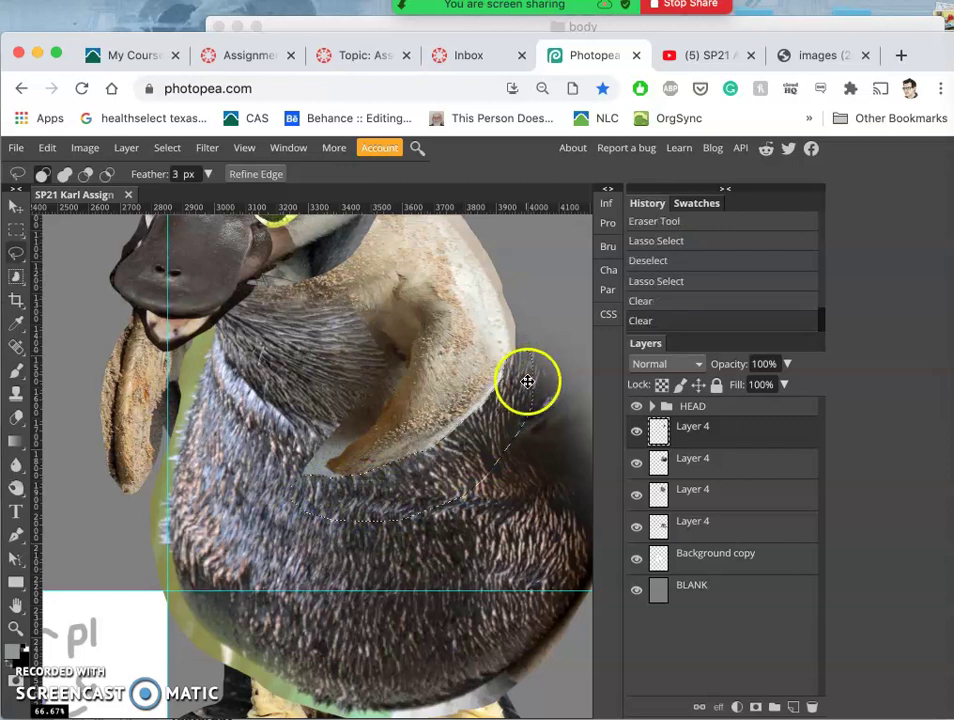
pyautogui.click(370, 449)
pyautogui.click(388, 372)
pyautogui.click(394, 354)
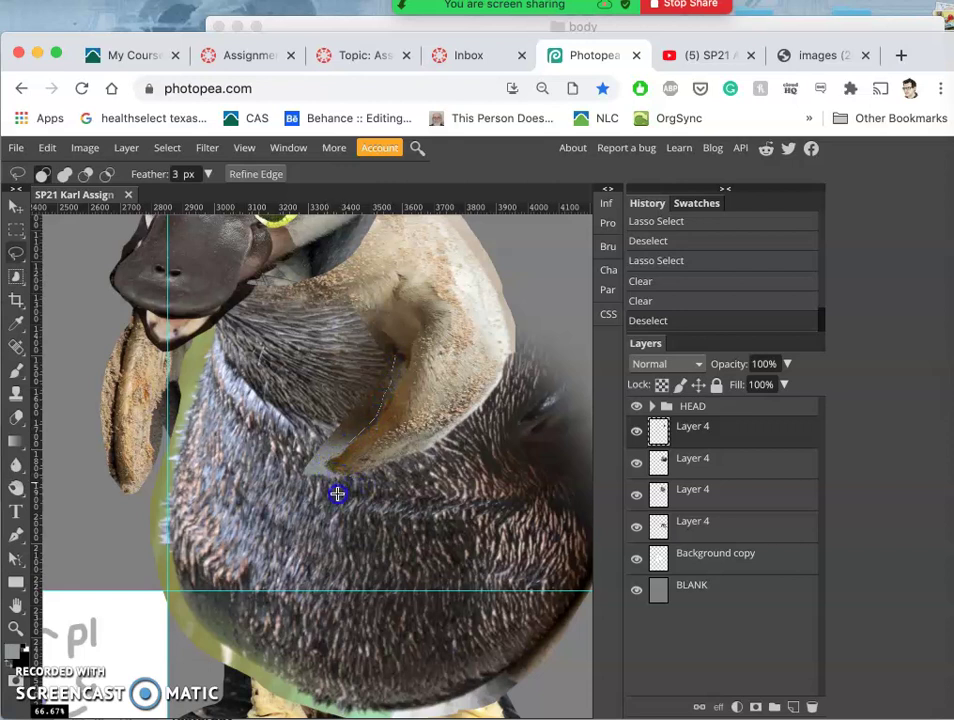
pyautogui.moveTo(364, 364); pyautogui.dragTo(364, 364)
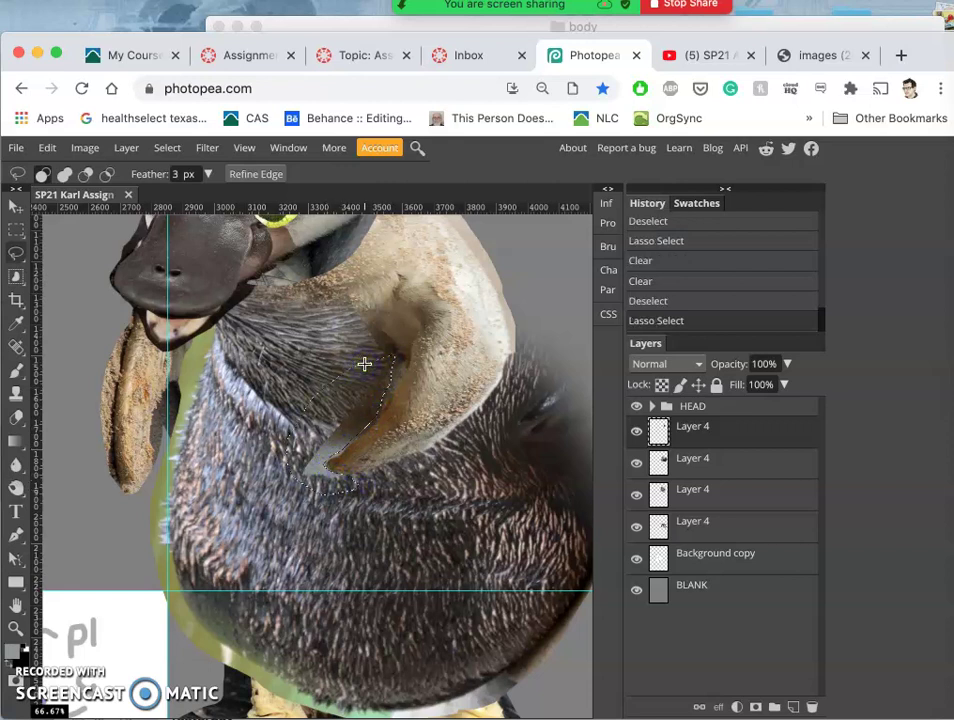
pyautogui.press('Delete')
# Delete the pale rim along the neck and a leftover pale patch at its edge
pyautogui.press('Delete')
pyautogui.click(505, 396)
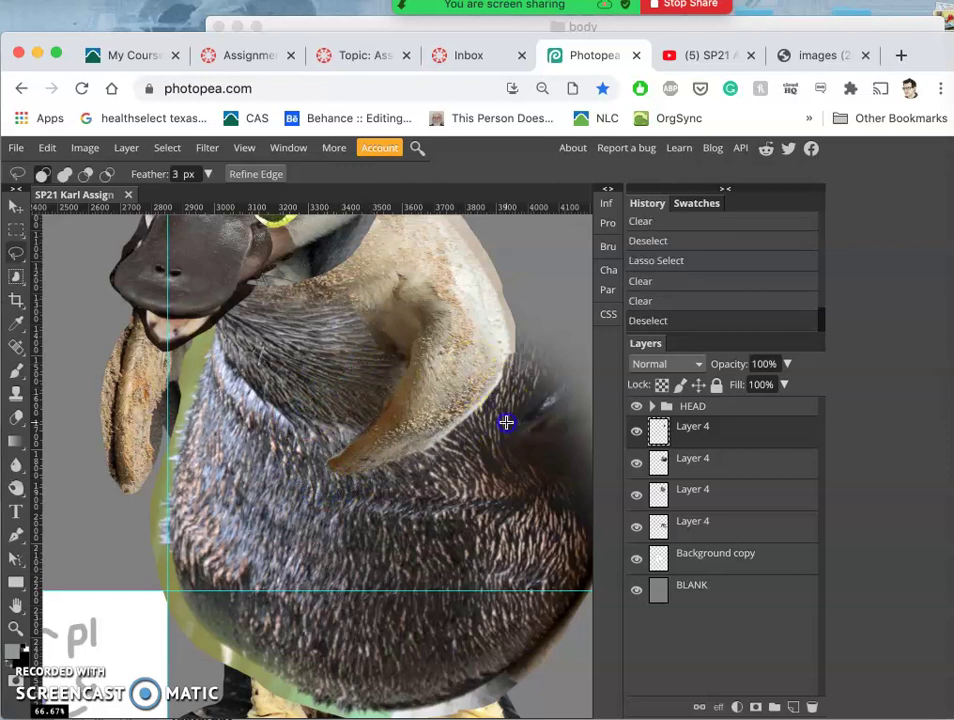
pyautogui.moveTo(511, 335)
pyautogui.mouseDown()
pyautogui.moveTo(511, 277)
pyautogui.moveTo(490, 248)
pyautogui.mouseUp()
pyautogui.moveTo(513, 286); pyautogui.dragTo(516, 340)
pyautogui.press('Delete')
pyautogui.press('Delete')
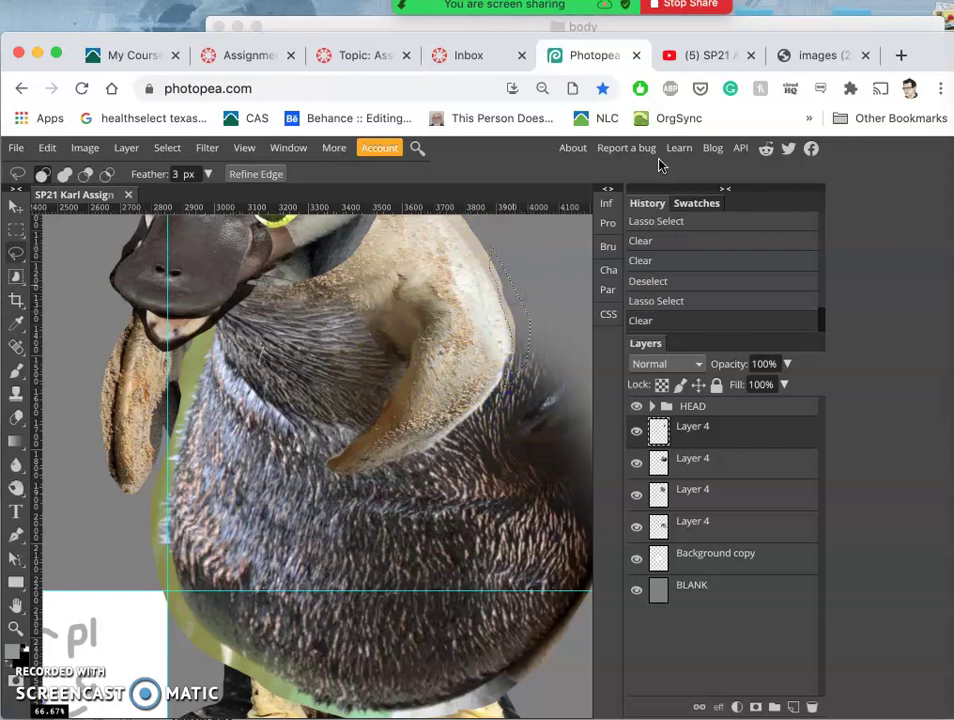
pyautogui.click(541, 383)
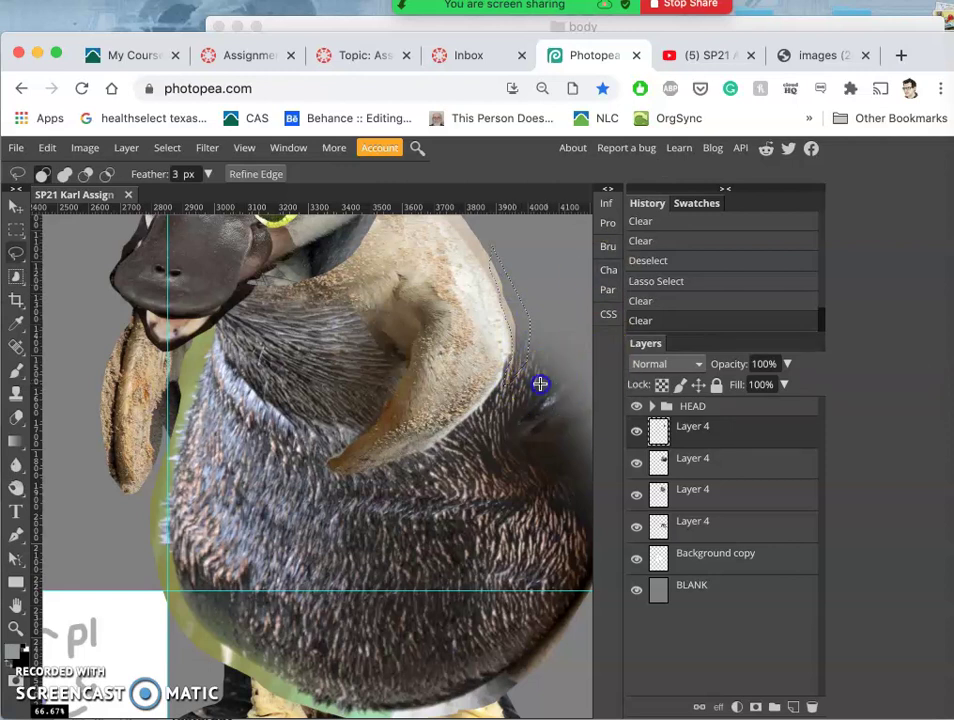
pyautogui.click(509, 343)
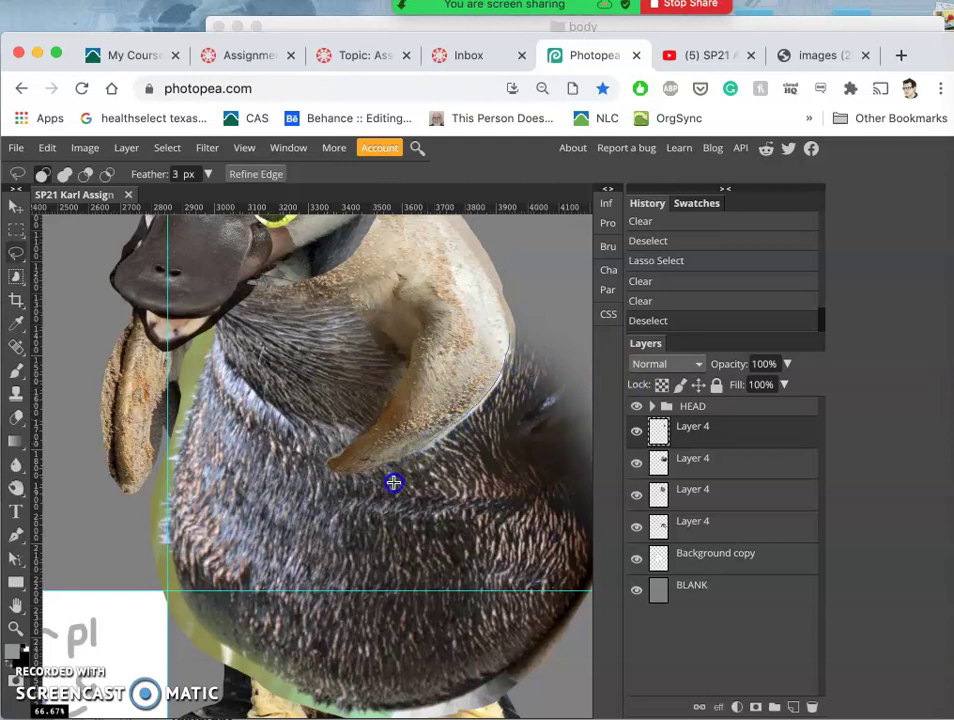
pyautogui.moveTo(524, 402); pyautogui.dragTo(522, 398)
pyautogui.press('Delete')
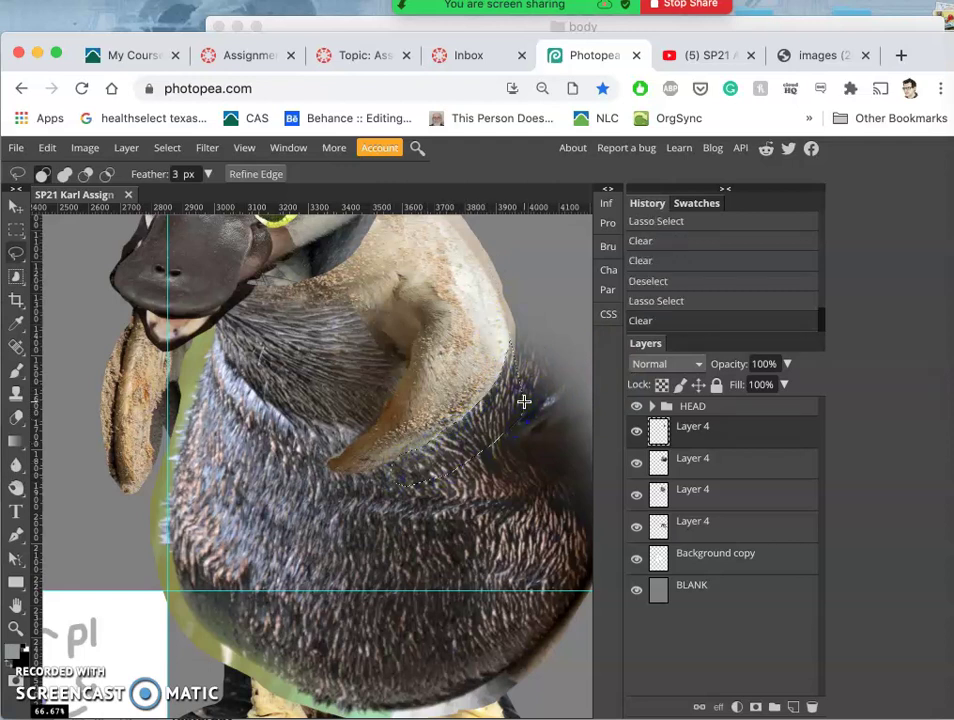
pyautogui.click(486, 496)
pyautogui.hscroll(-2, 319, 401)
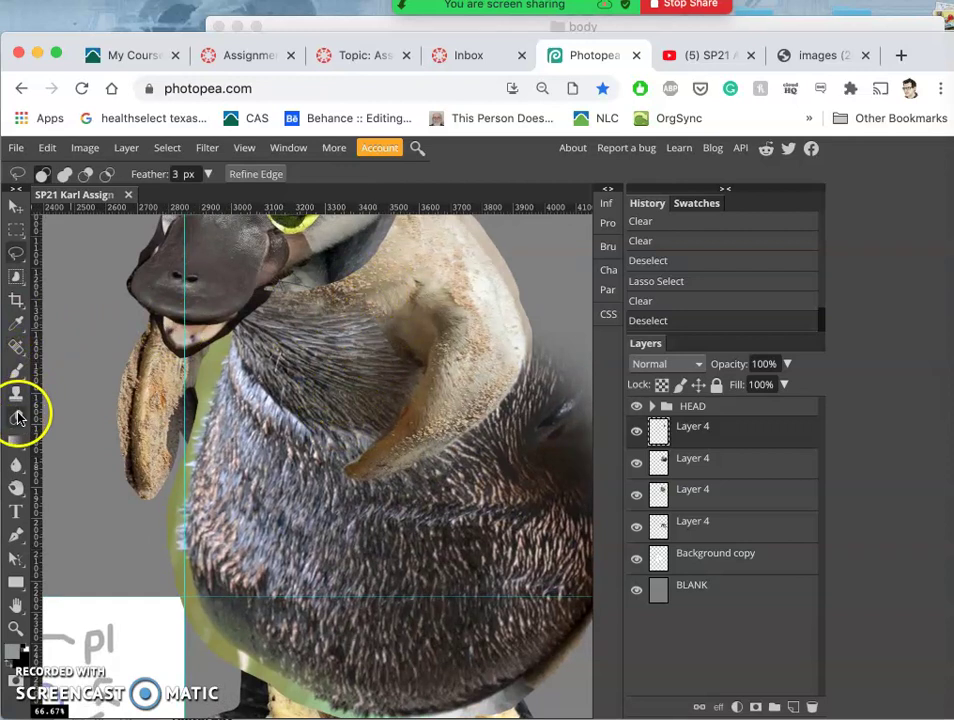
# Erase over the neck feathers with the Eraser, undoing the last stroke
pyautogui.click(17, 418)
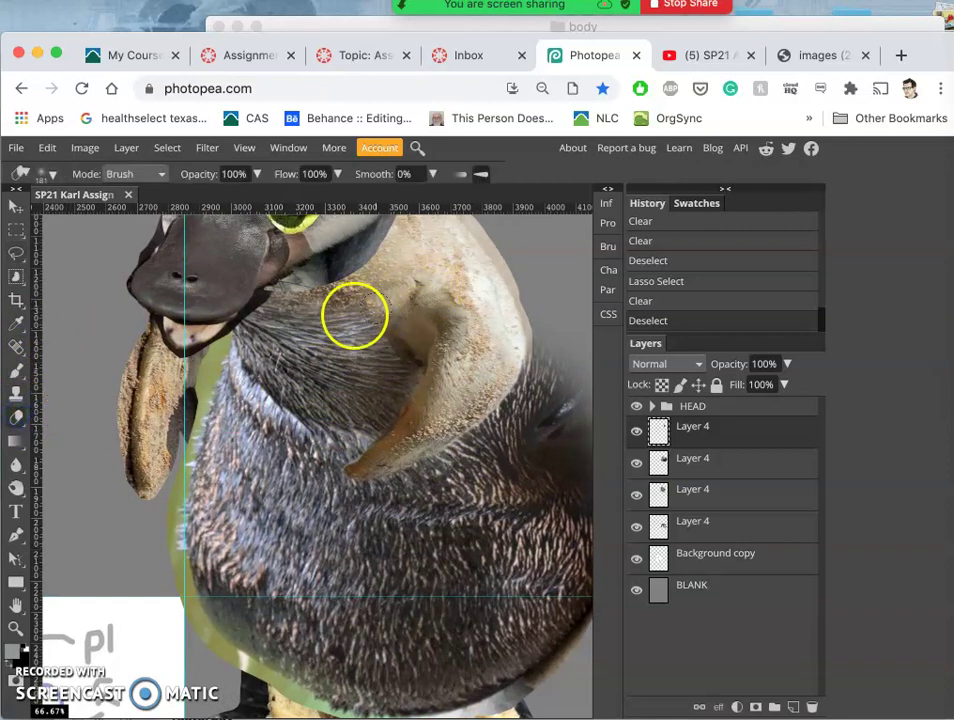
pyautogui.moveTo(355, 315); pyautogui.dragTo(362, 311)
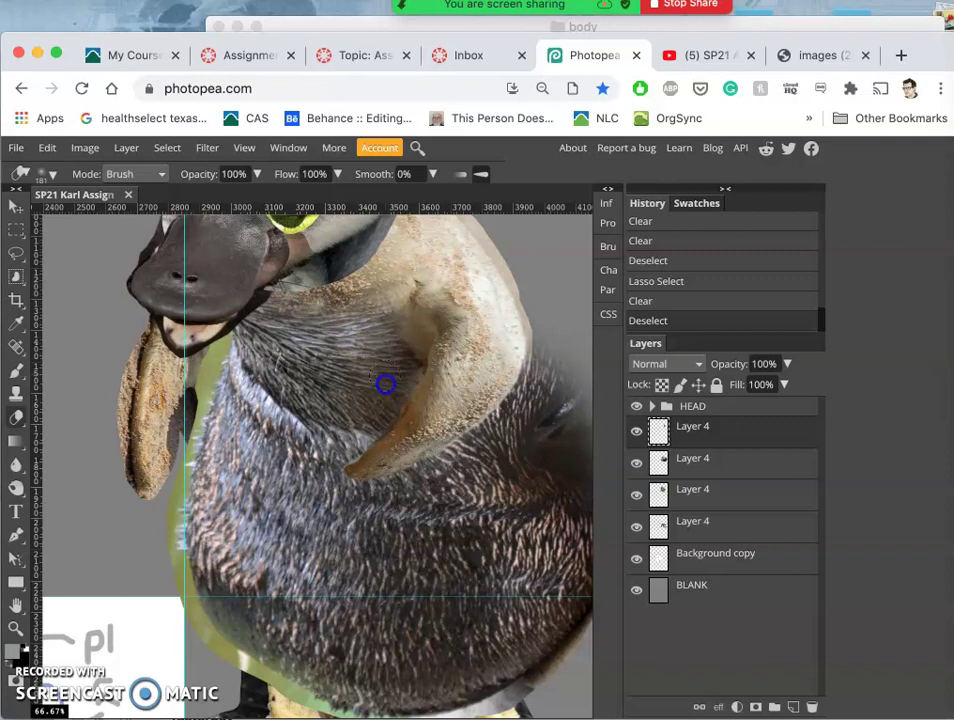
pyautogui.click(375, 399)
pyautogui.moveTo(375, 385)
pyautogui.mouseDown()
pyautogui.moveTo(379, 366)
pyautogui.moveTo(358, 415)
pyautogui.moveTo(355, 440)
pyautogui.moveTo(366, 441)
pyautogui.moveTo(348, 449)
pyautogui.mouseUp()
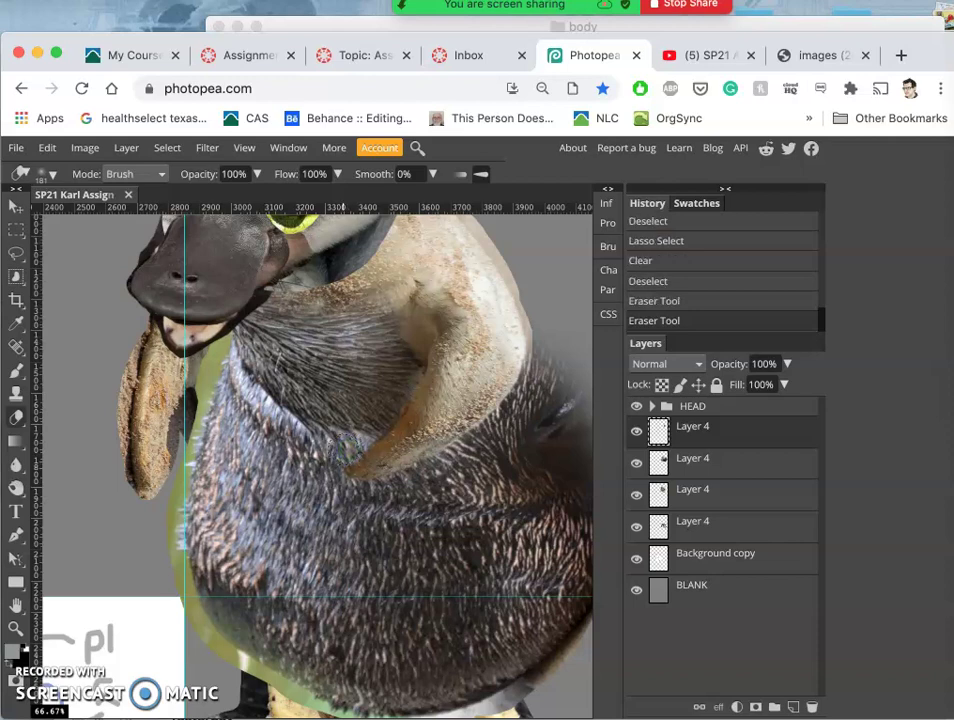
pyautogui.hotkey('ctrl', 'z')
pyautogui.scroll(10, 341, 453)
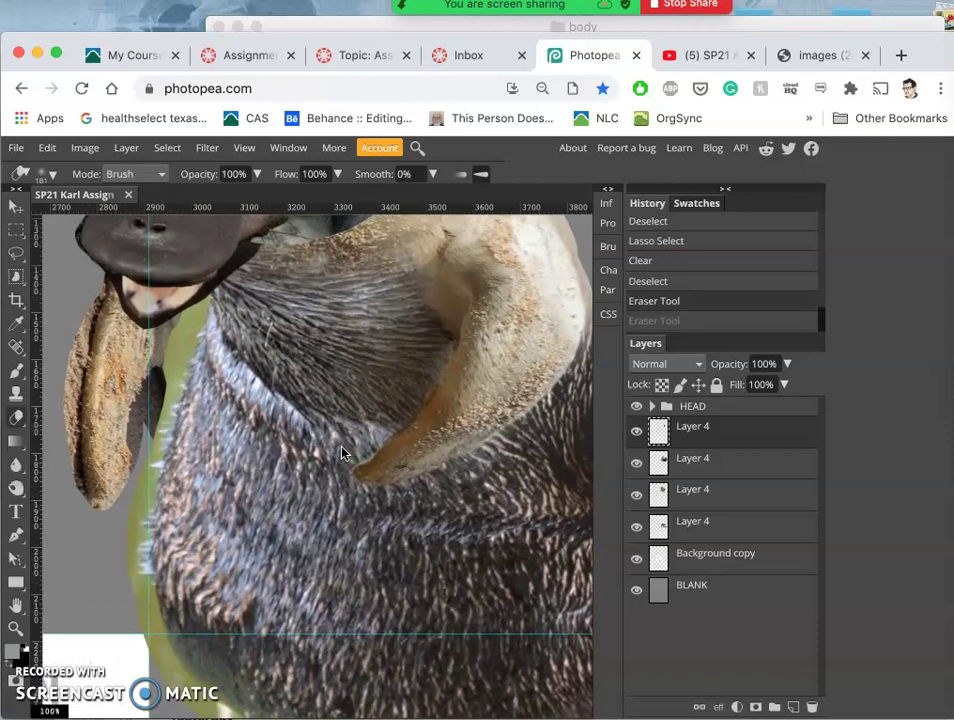
pyautogui.hscroll(10, 341, 453)
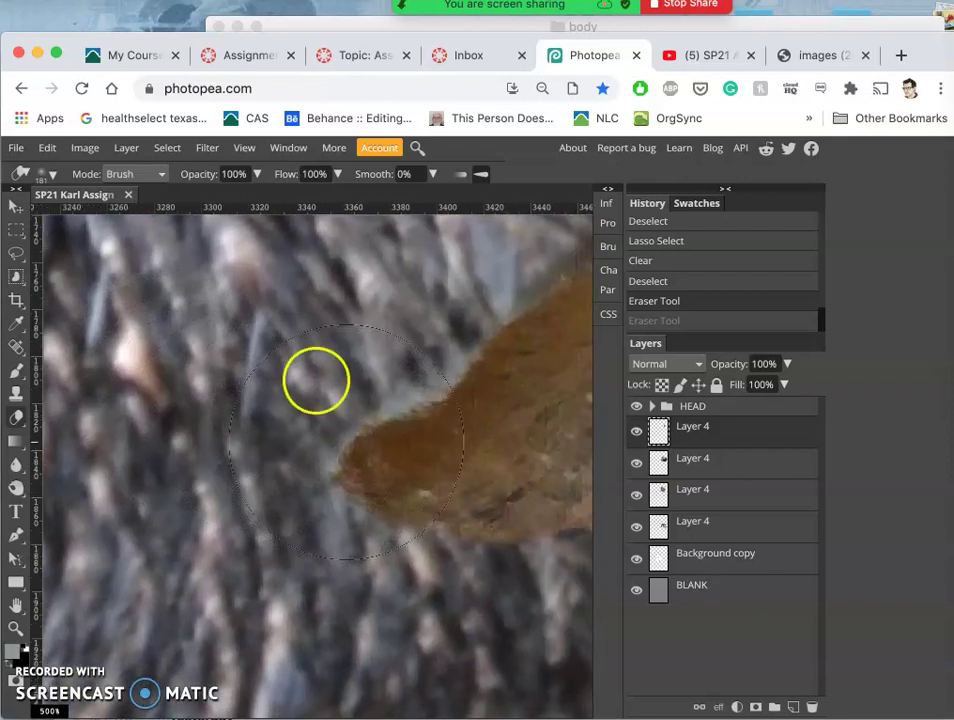
# Resize the eraser to 57 px and dab away fringe at the brown edge, undoing the last dab
pyautogui.click(52, 178)
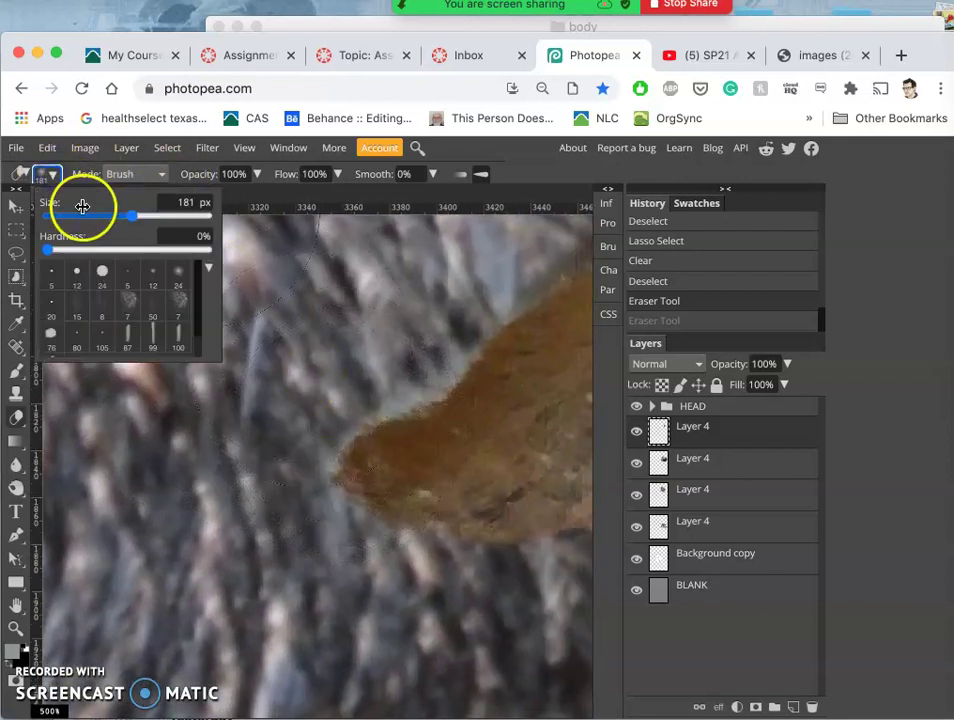
pyautogui.click(76, 214)
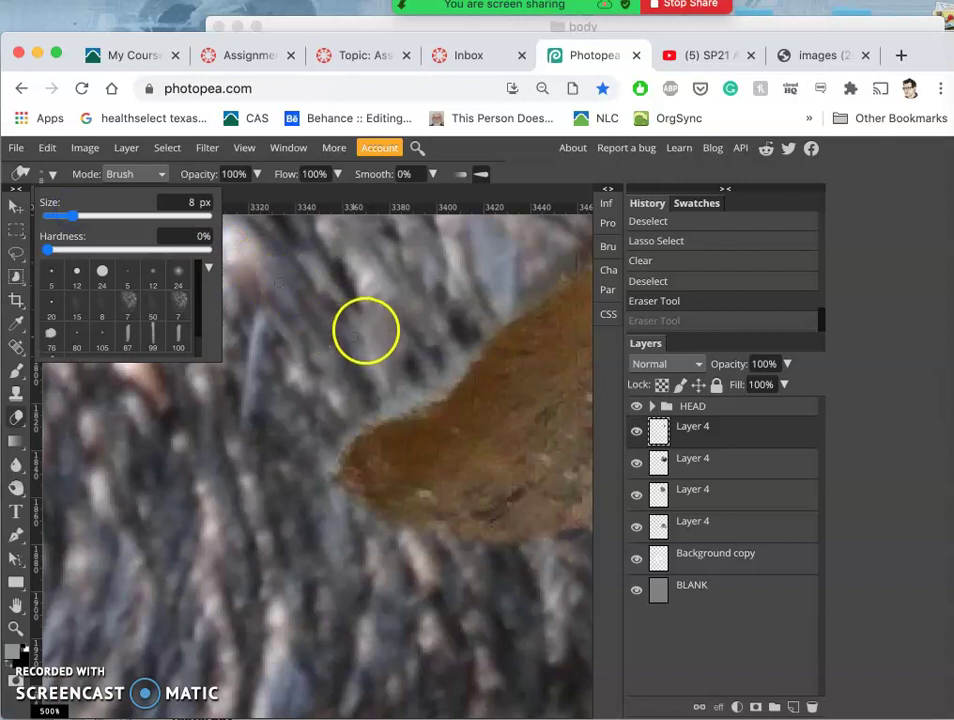
pyautogui.moveTo(112, 216); pyautogui.dragTo(102, 222)
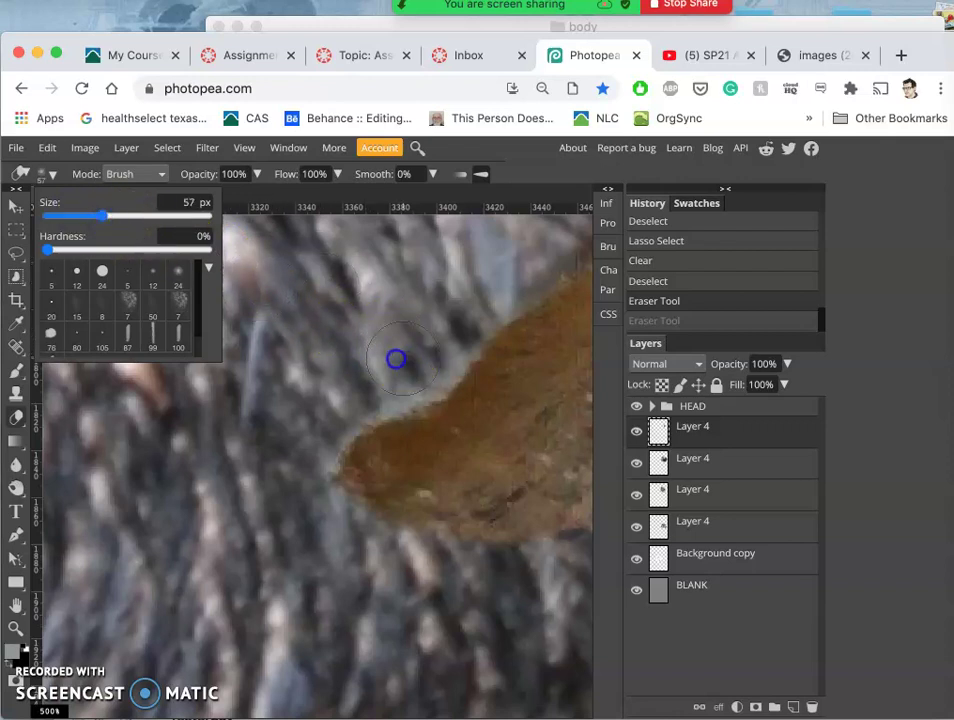
pyautogui.click(394, 359)
pyautogui.click(381, 361)
pyautogui.click(381, 361)
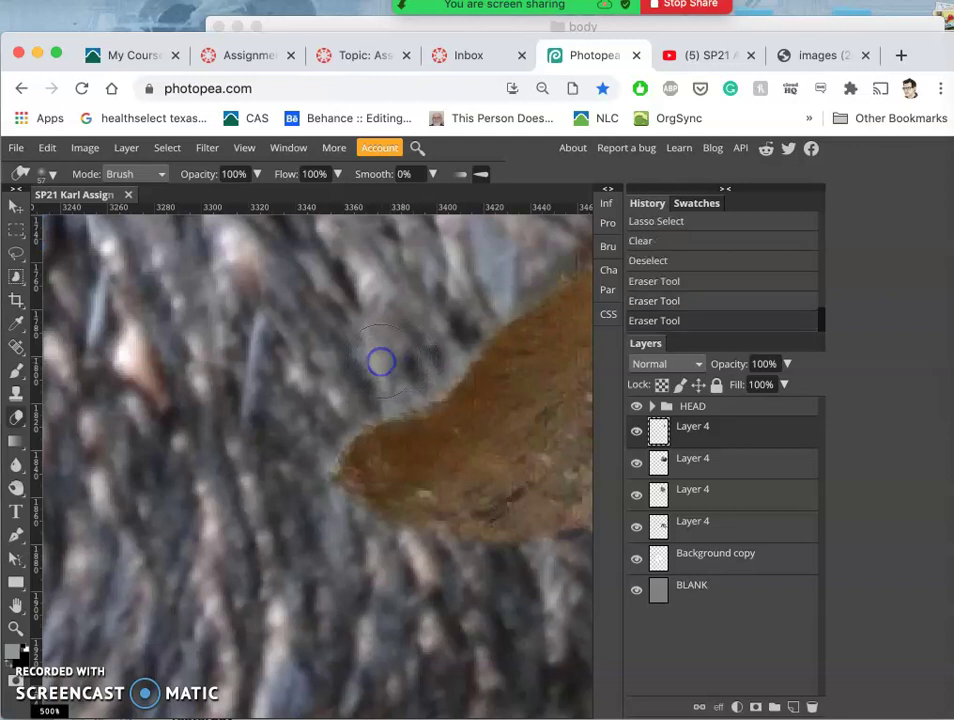
pyautogui.click(346, 382)
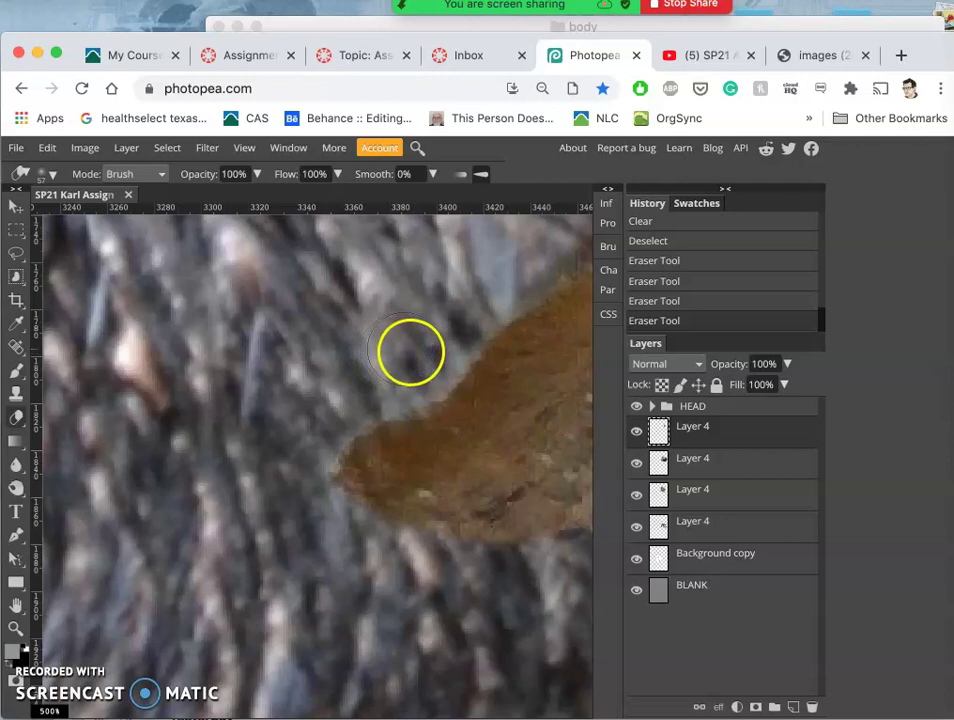
pyautogui.click(412, 355)
pyautogui.press('super+z')
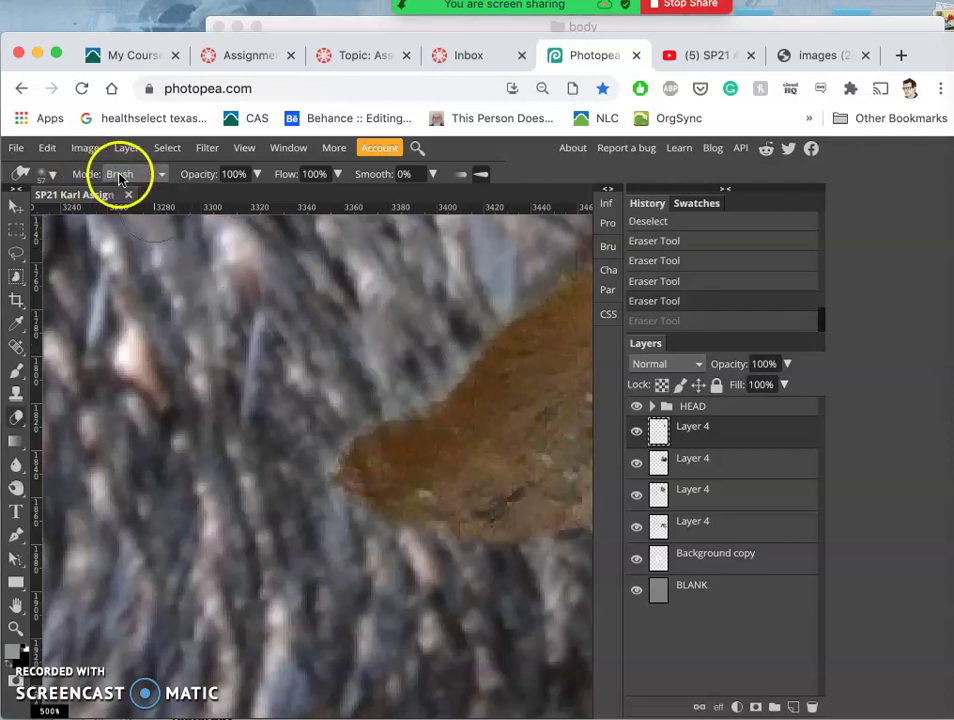
# Raise eraser hardness to 27%, erase a fringe spot beside the brown wing, and zoom out
pyautogui.click(45, 174)
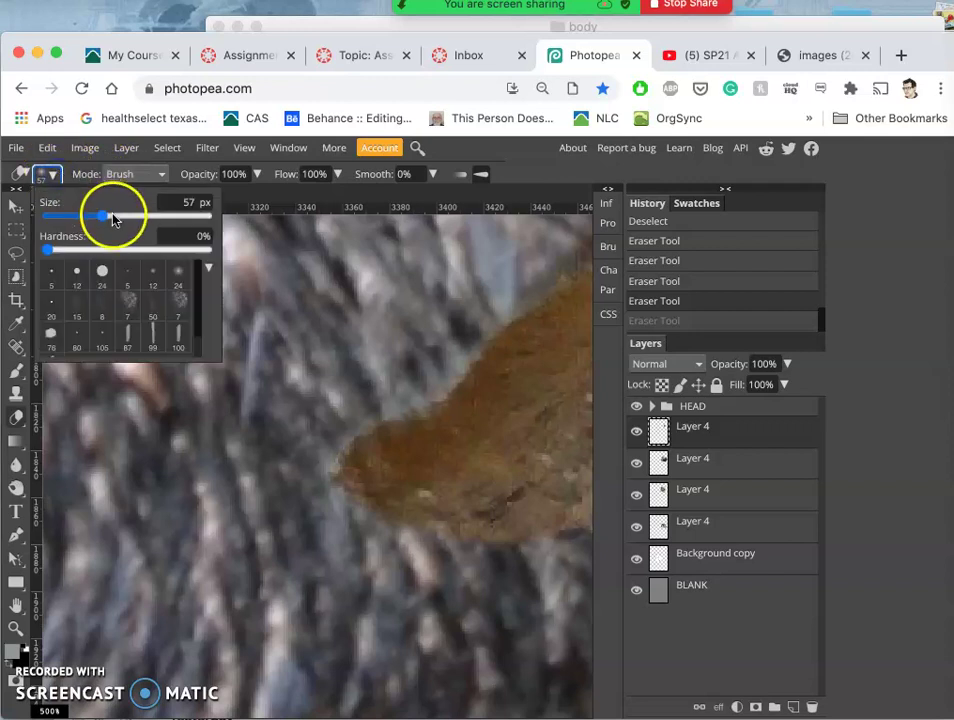
pyautogui.click(90, 249)
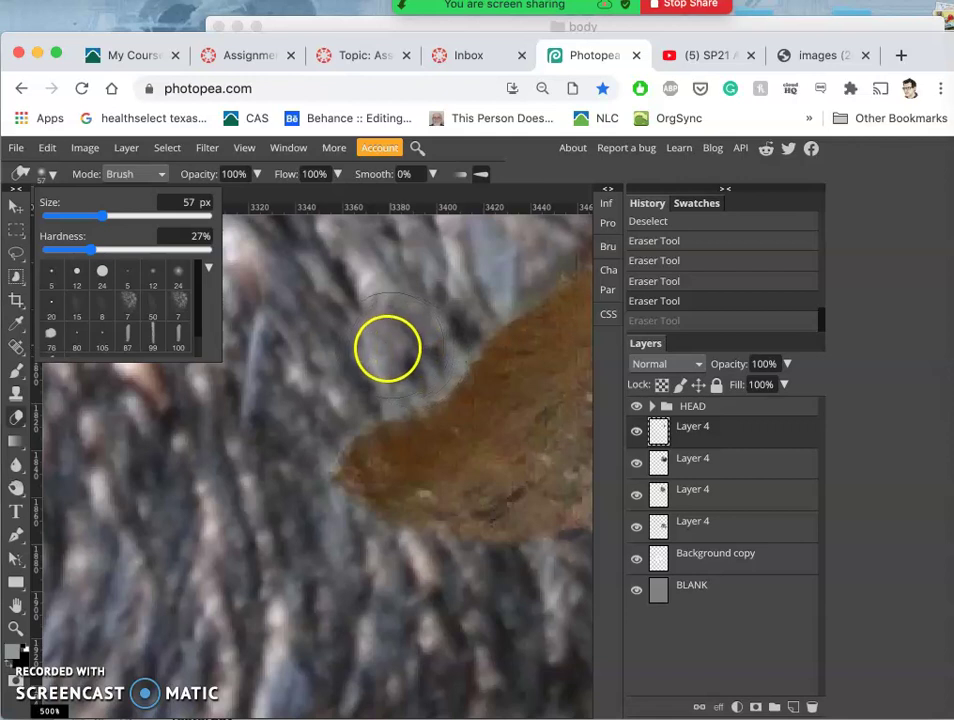
pyautogui.click(386, 349)
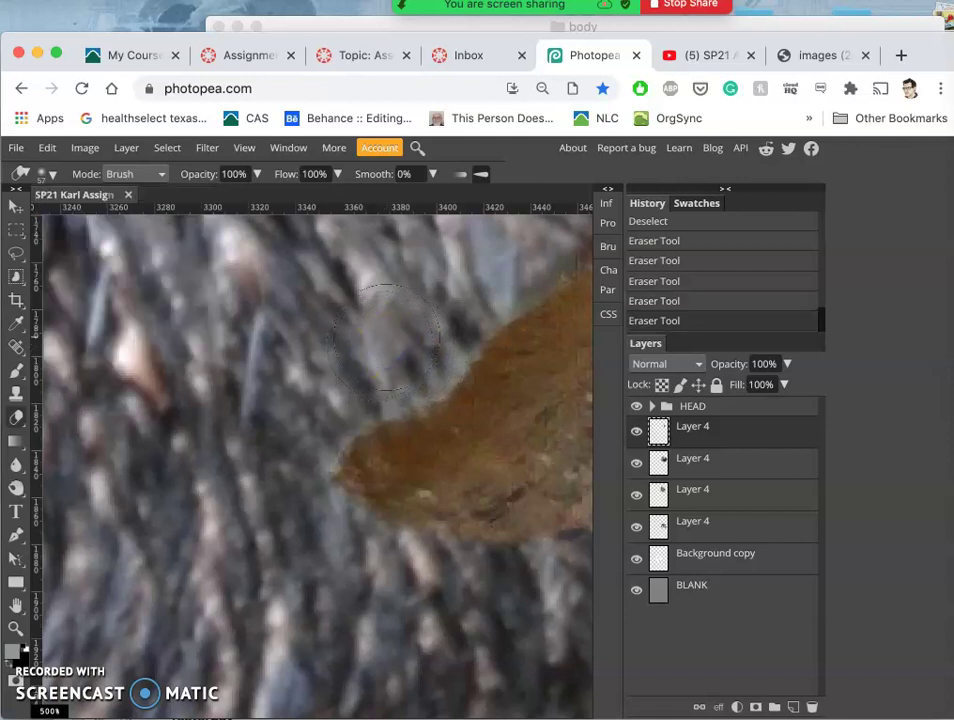
pyautogui.scroll(-2, 286, 382)
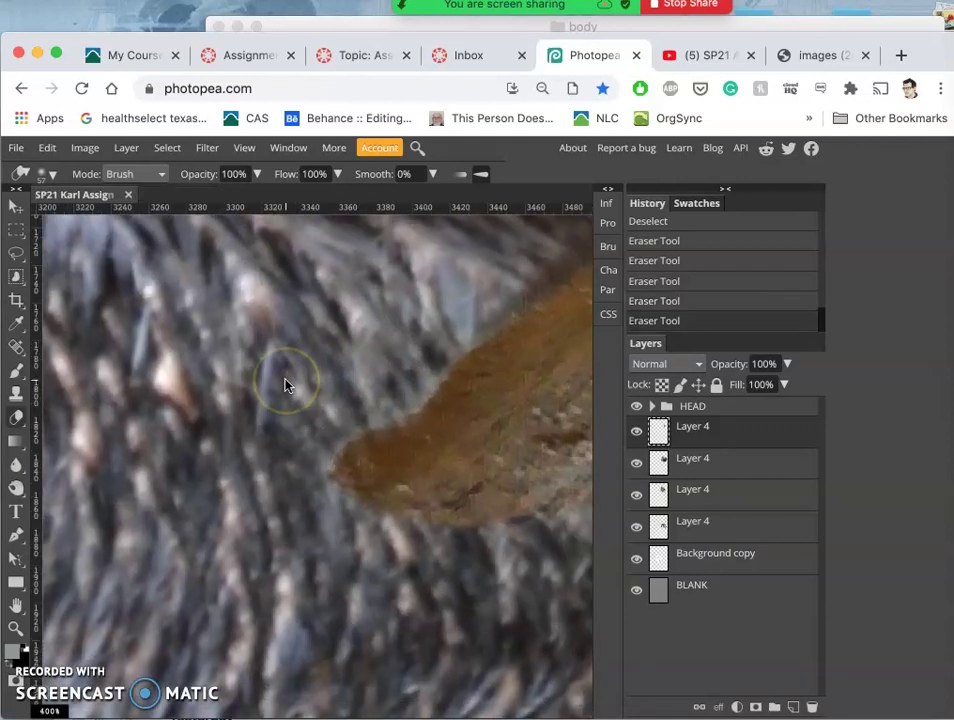
pyautogui.scroll(-3, 286, 383)
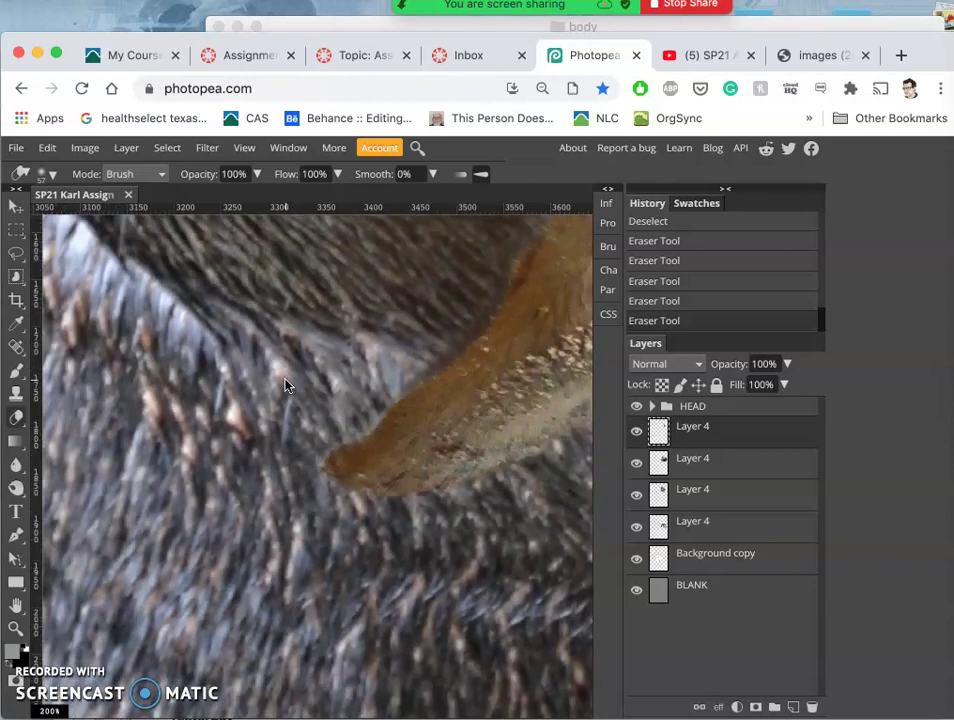
pyautogui.scroll(-3, 286, 385)
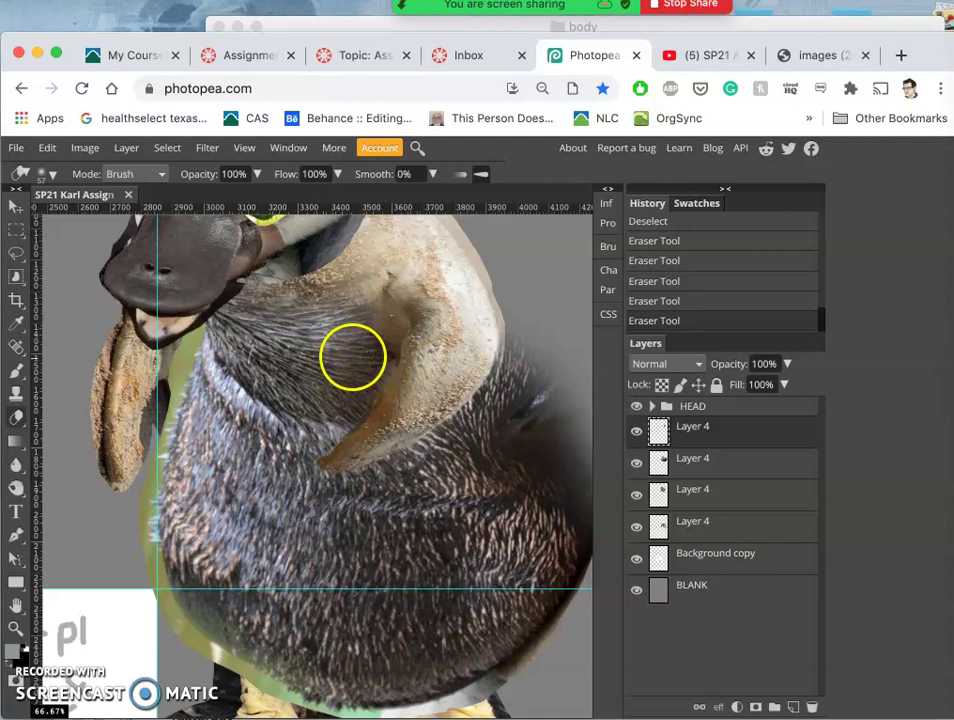
pyautogui.scroll(-3, 494, 312)
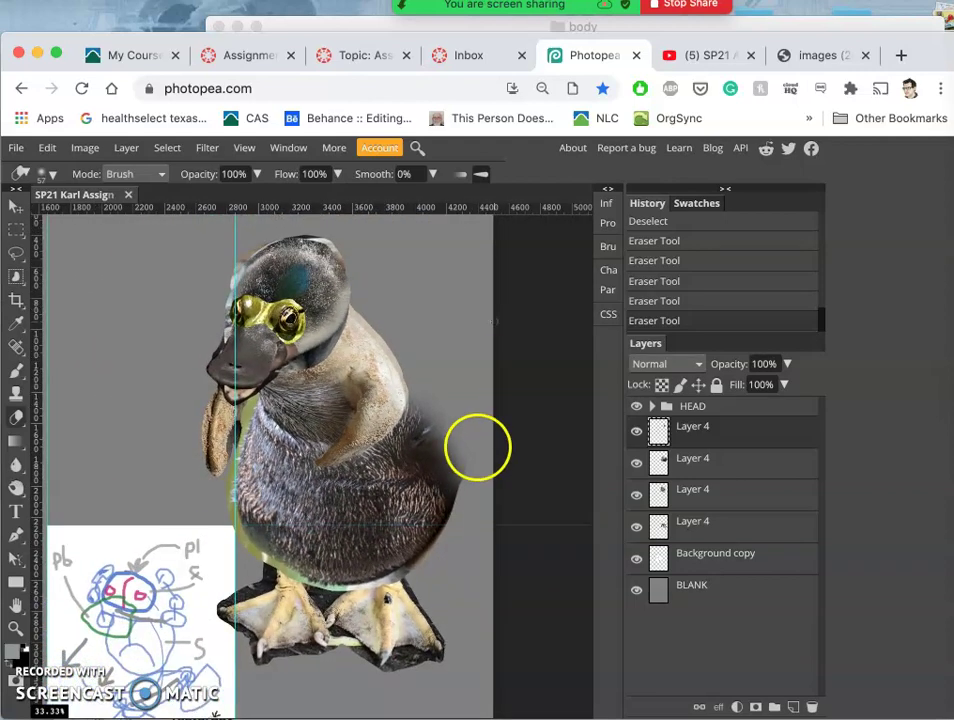
# Toggle the dark feather body layer's visibility to compare it
pyautogui.click(688, 458)
pyautogui.click(638, 464)
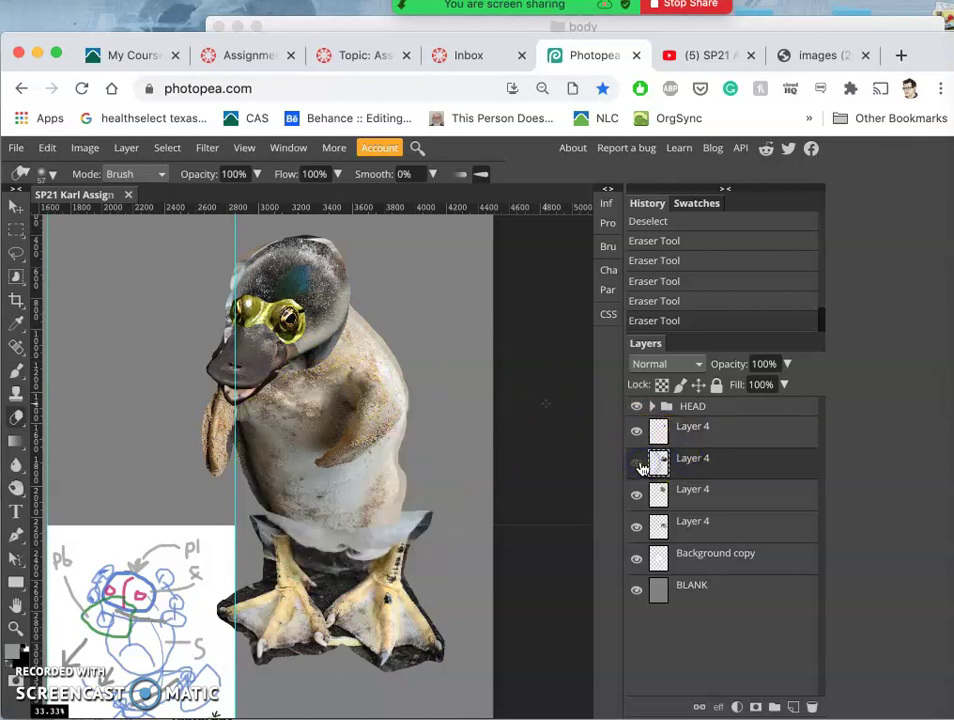
pyautogui.click(638, 464)
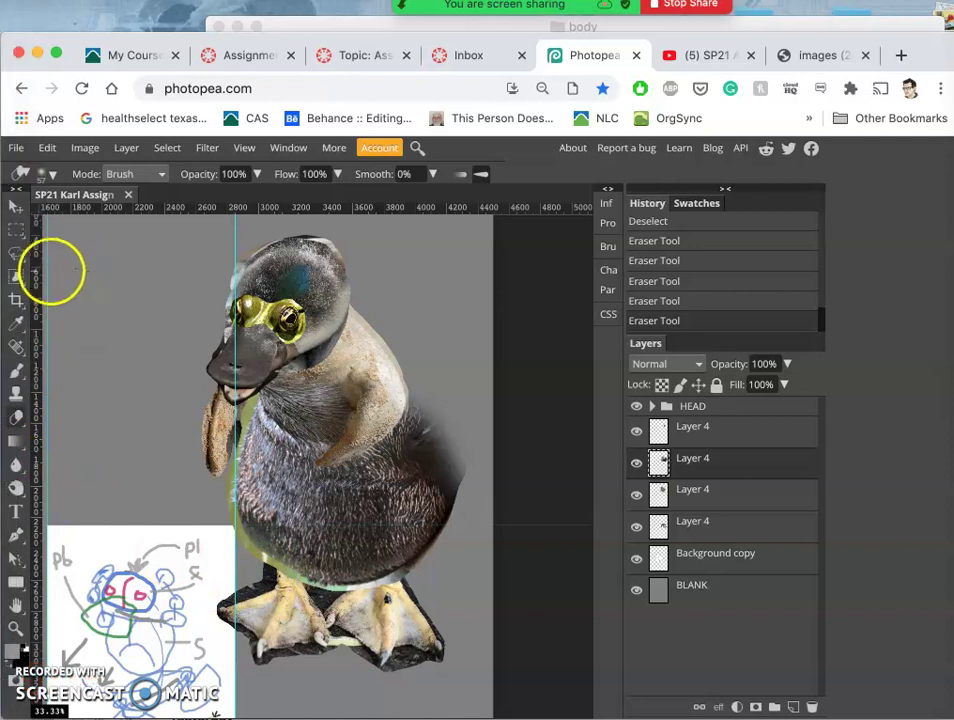
# Lasso a patch of chest feathers, copy it to a new layer, and move it up the stack
pyautogui.click(16, 253)
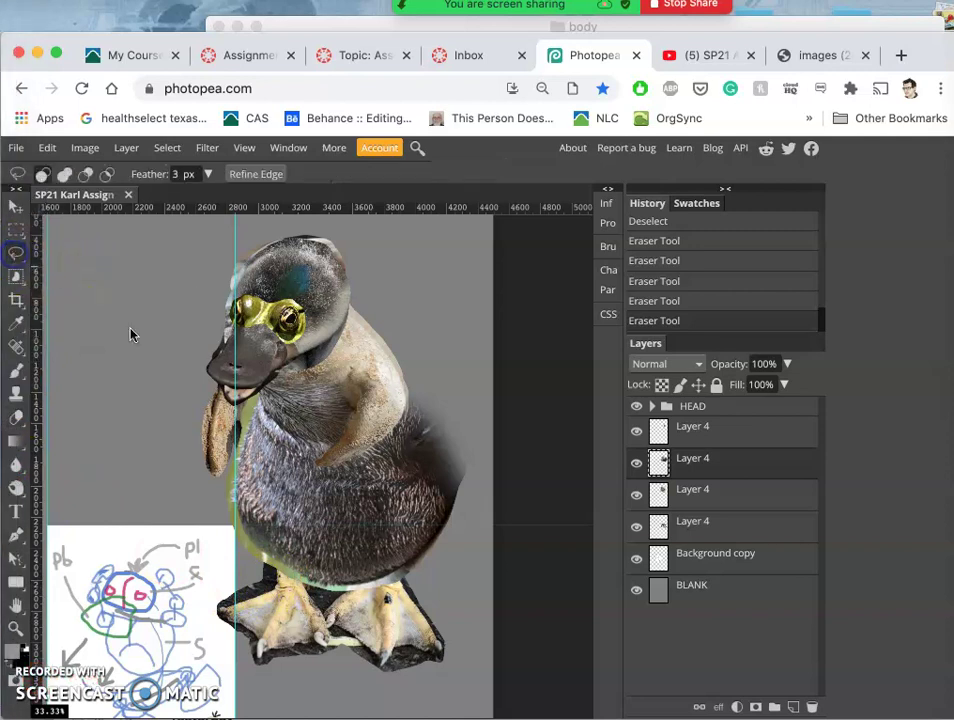
pyautogui.click(269, 433)
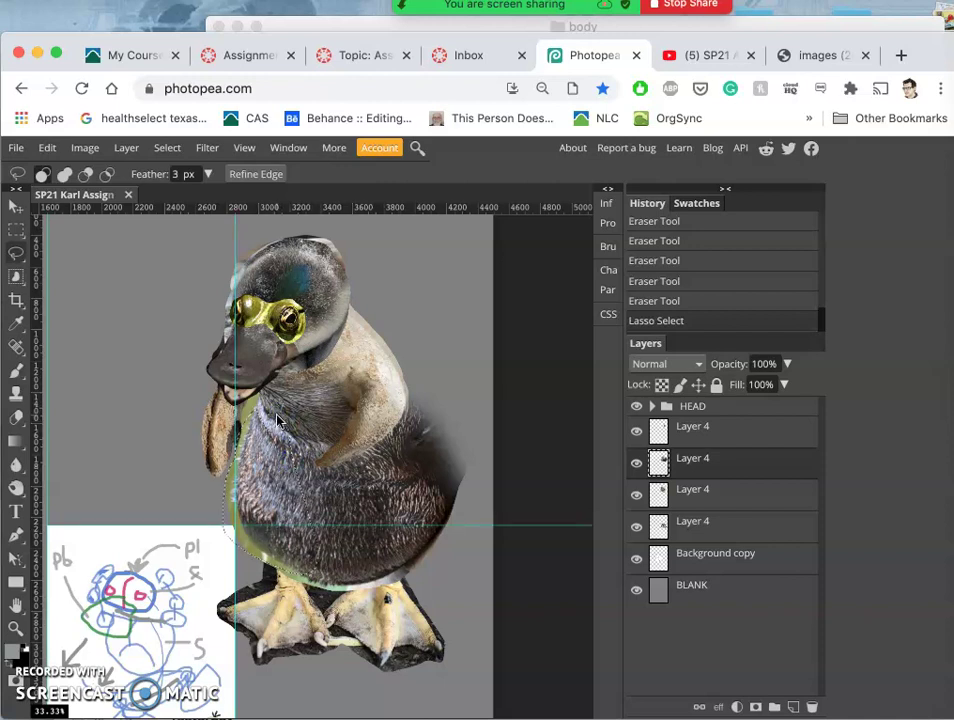
pyautogui.hotkey('ctrl', 'j')
pyautogui.moveTo(660, 460); pyautogui.dragTo(697, 430)
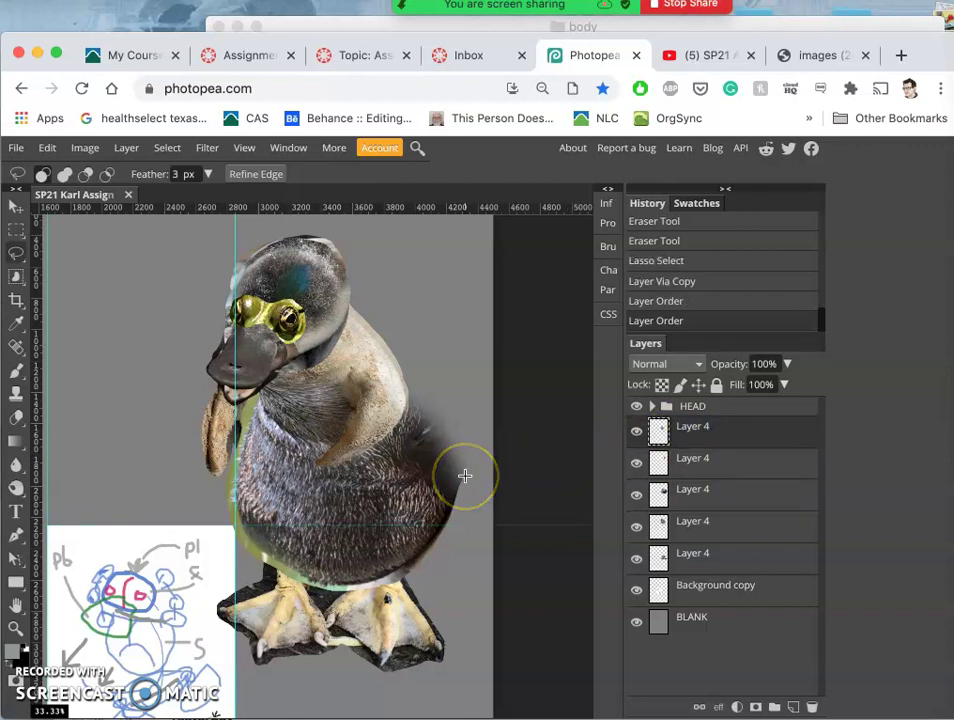
# Flip the copied feather patch horizontally and move it to the duck's right side
pyautogui.hotkey('ctrl', 't')
pyautogui.rightClick(265, 497)
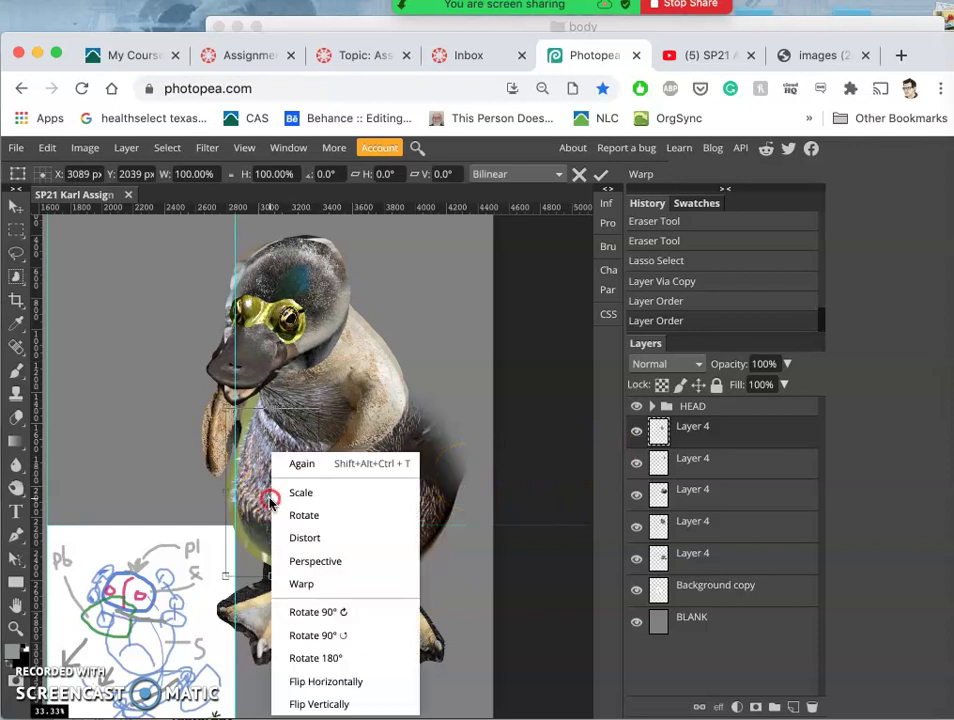
pyautogui.click(320, 681)
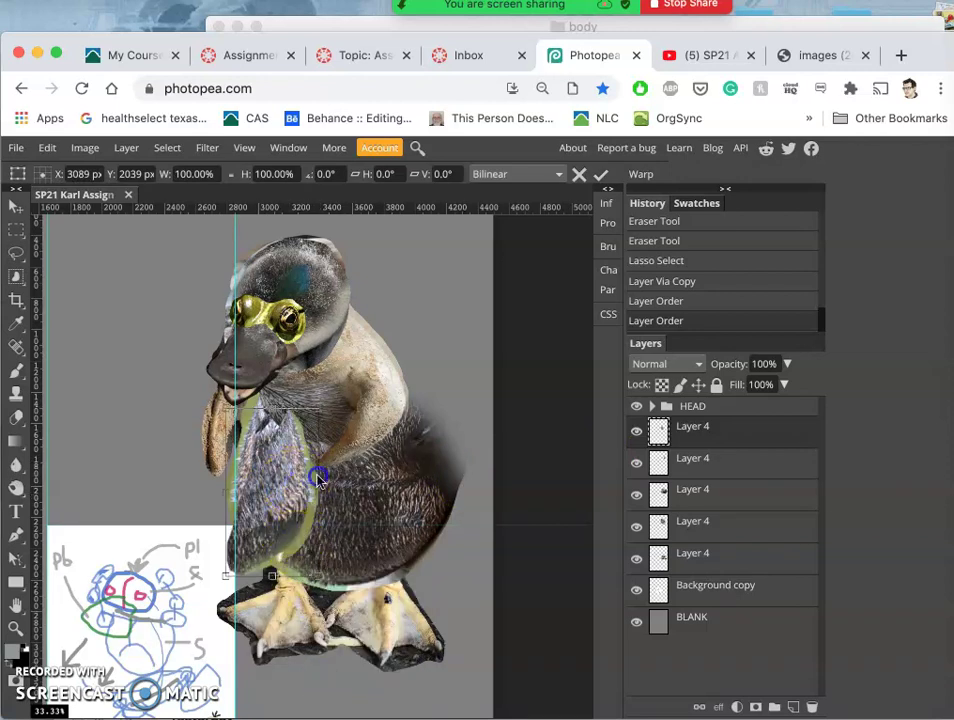
pyautogui.moveTo(388, 477); pyautogui.dragTo(423, 488)
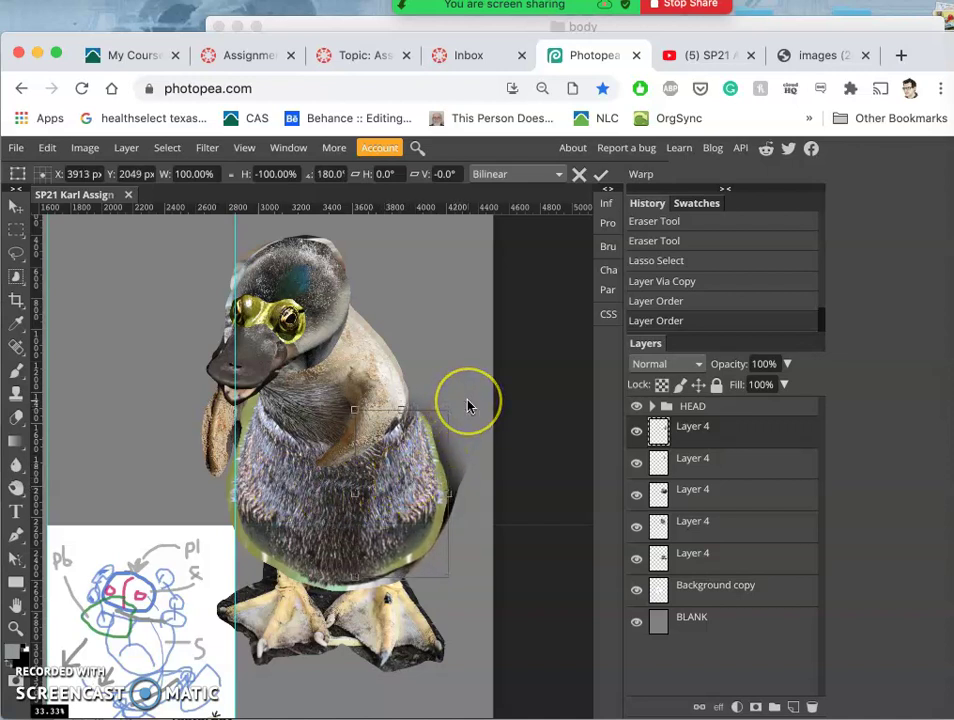
# Rotate the feather patch along the body and scale it down to fit
pyautogui.moveTo(461, 403); pyautogui.dragTo(412, 460)
pyautogui.rightClick(412, 456)
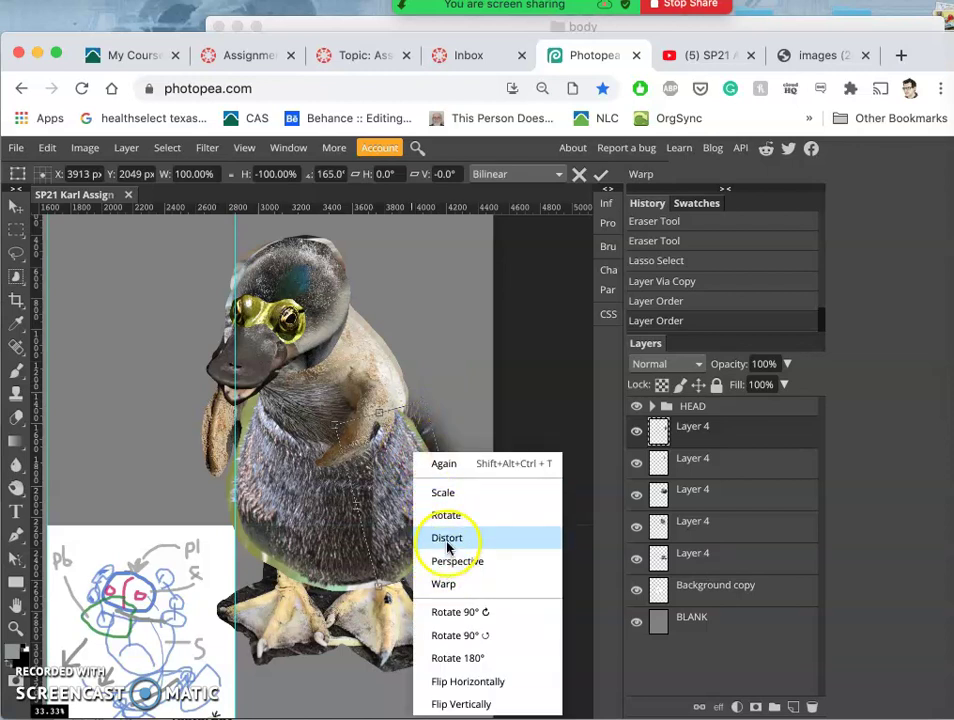
pyautogui.click(440, 492)
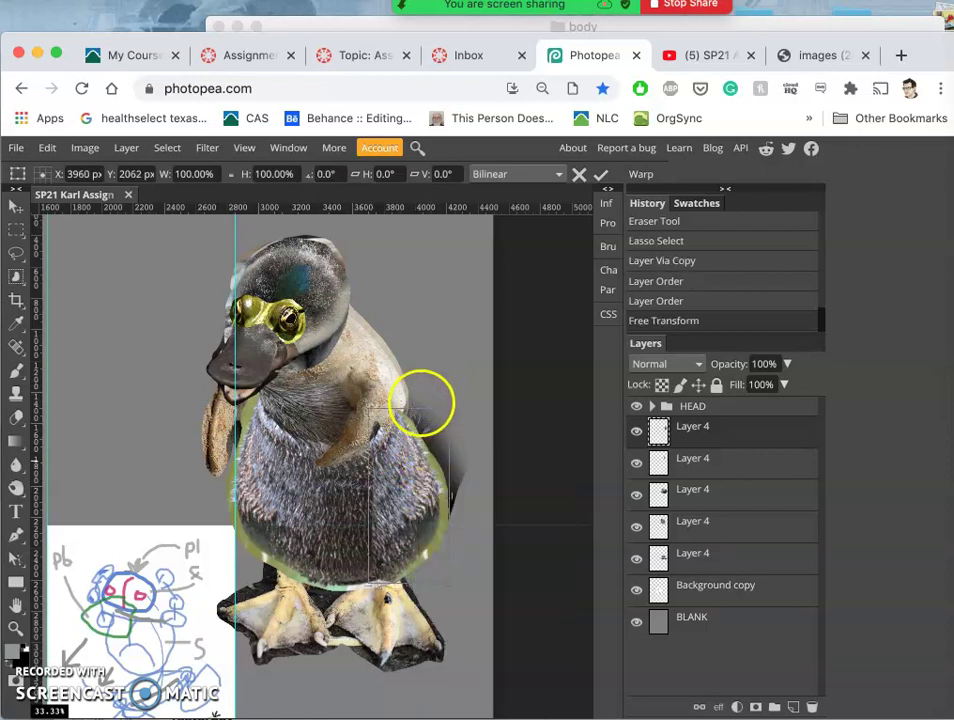
pyautogui.moveTo(452, 411); pyautogui.dragTo(446, 344)
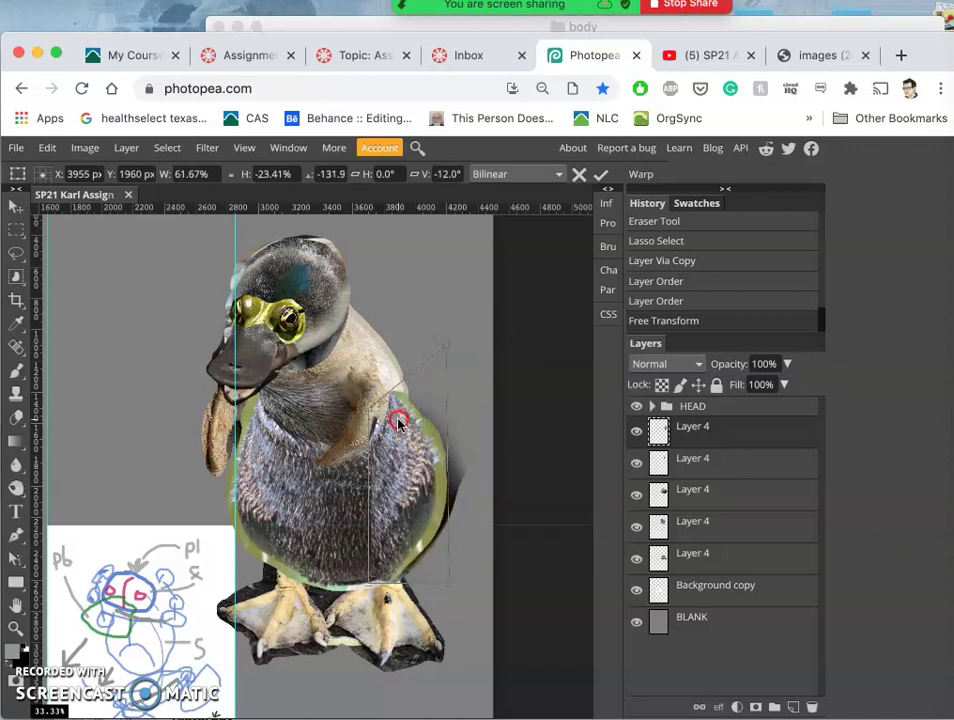
pyautogui.rightClick(400, 421)
# Warp the feather patch, bending its top up along the back and its edge to follow the body
pyautogui.click(429, 552)
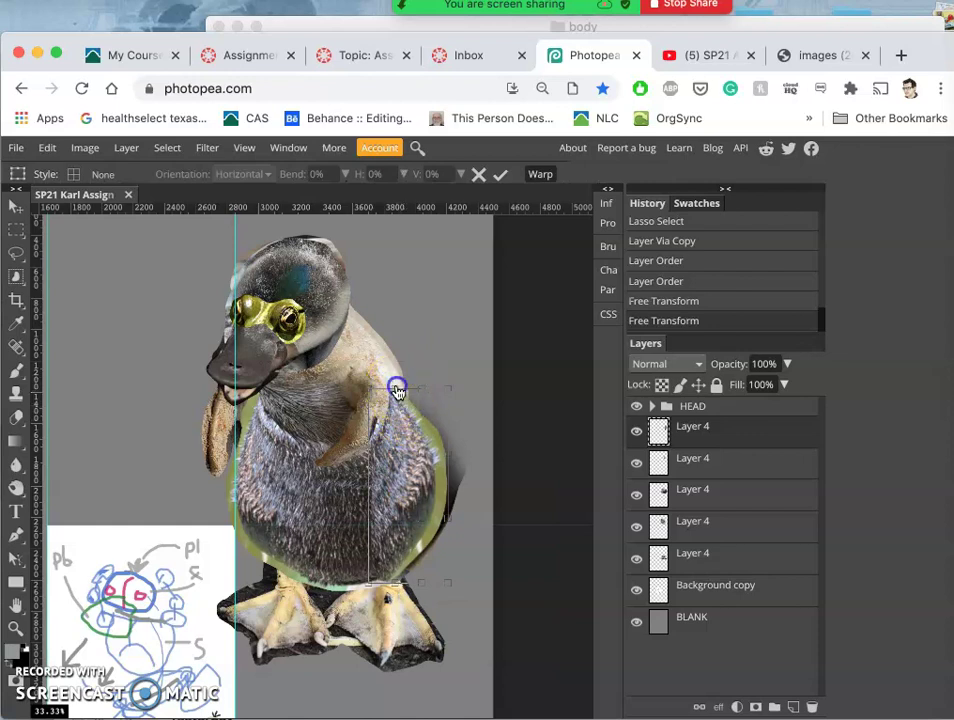
pyautogui.moveTo(397, 390); pyautogui.dragTo(411, 320)
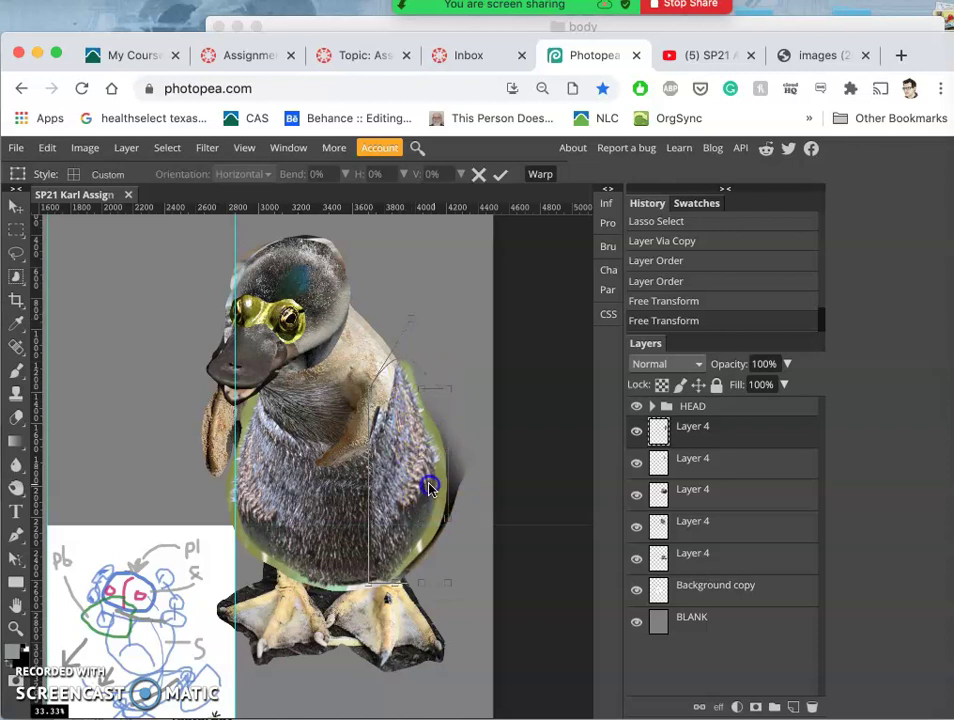
pyautogui.moveTo(429, 487); pyautogui.dragTo(394, 511)
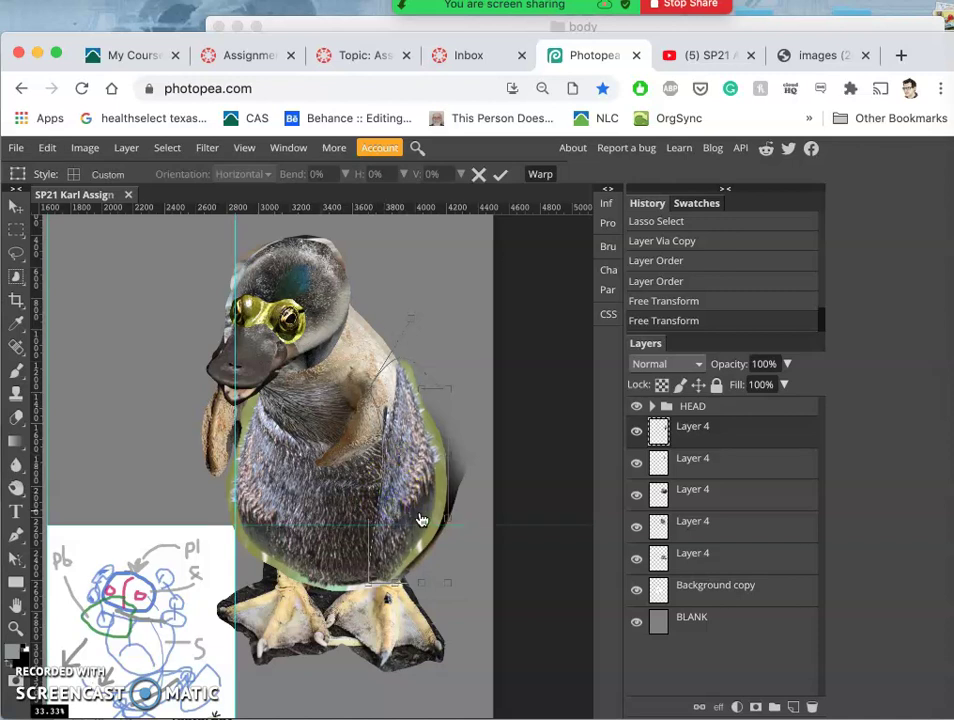
pyautogui.click(452, 379)
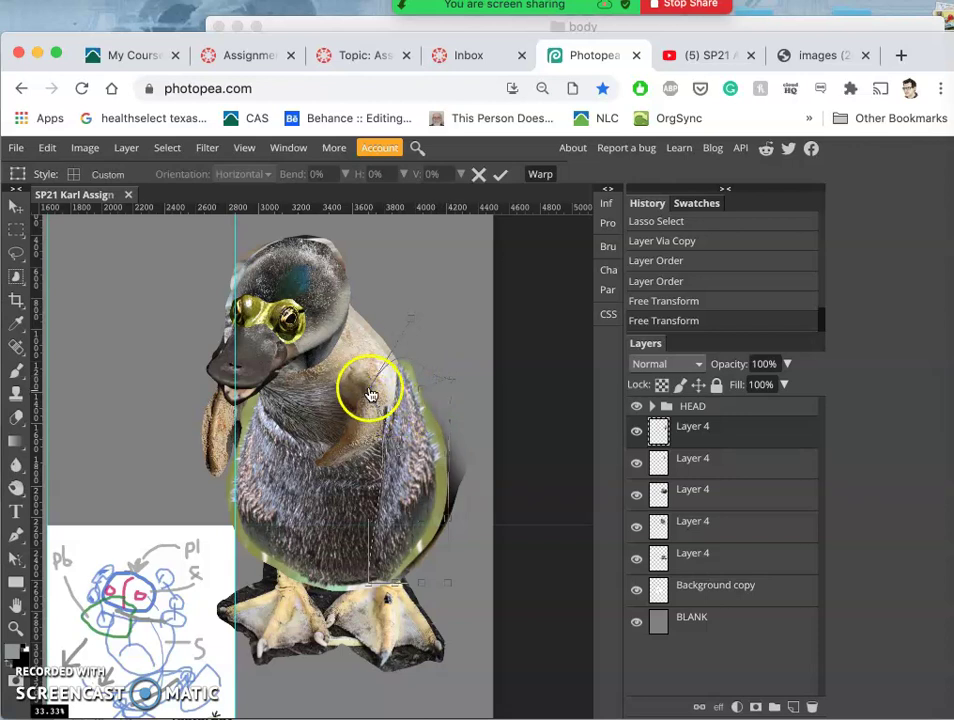
pyautogui.moveTo(370, 394)
pyautogui.mouseDown()
pyautogui.moveTo(381, 390)
pyautogui.moveTo(390, 404)
pyautogui.moveTo(371, 408)
pyautogui.mouseUp()
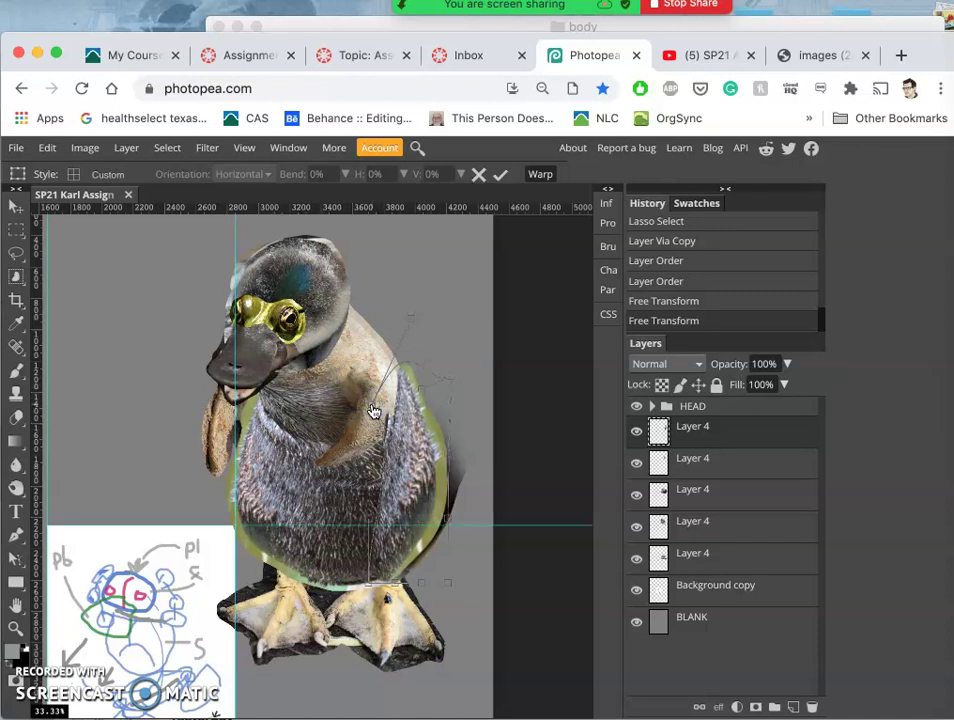
# Apply the feather warp, then fade the brown chest patch with a 460 px, 16%-hardness eraser
pyautogui.press('Return')
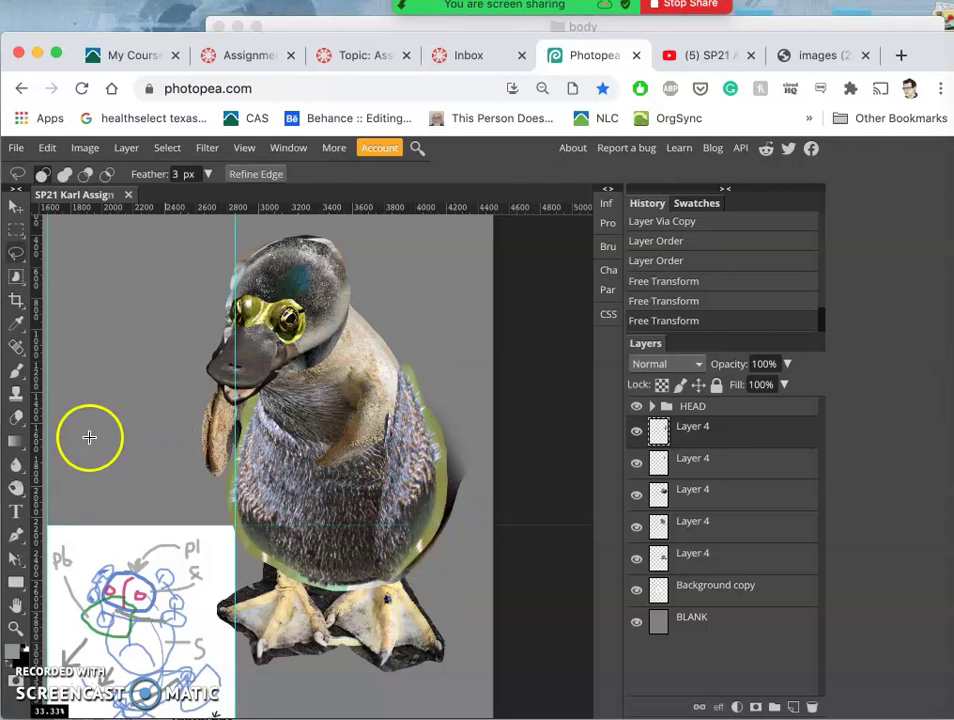
pyautogui.click(20, 422)
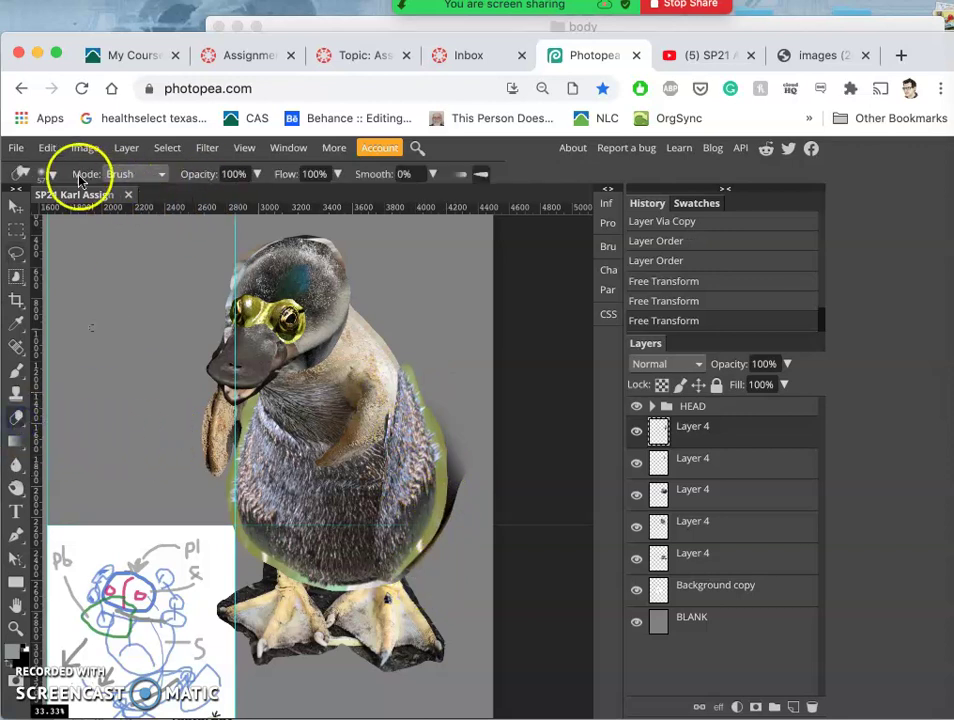
pyautogui.click(46, 174)
pyautogui.moveTo(90, 248); pyautogui.dragTo(72, 248)
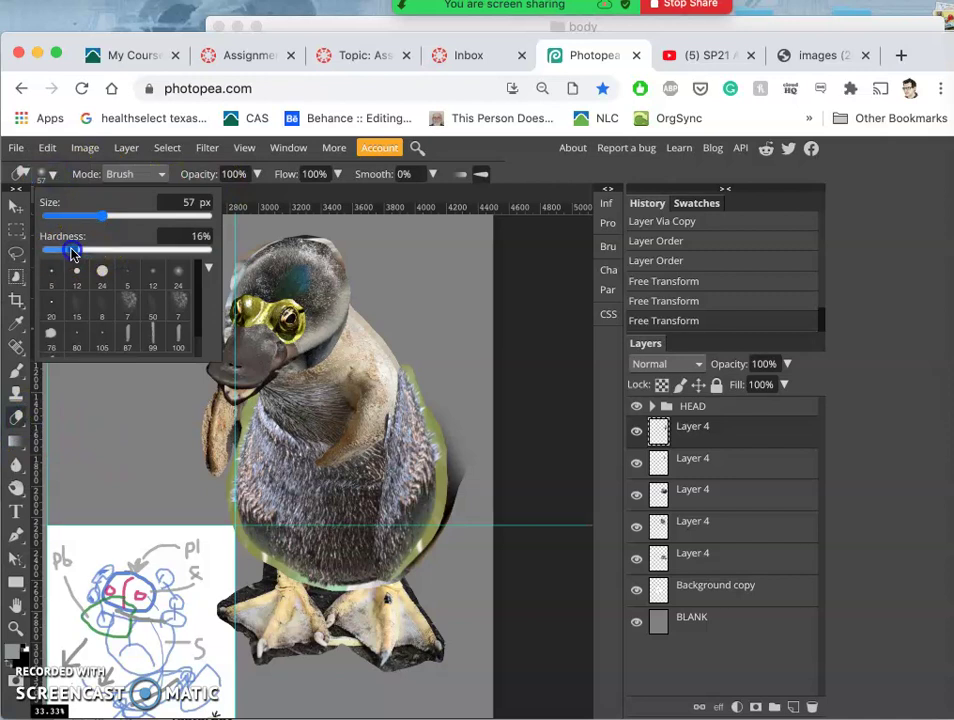
pyautogui.click(139, 217)
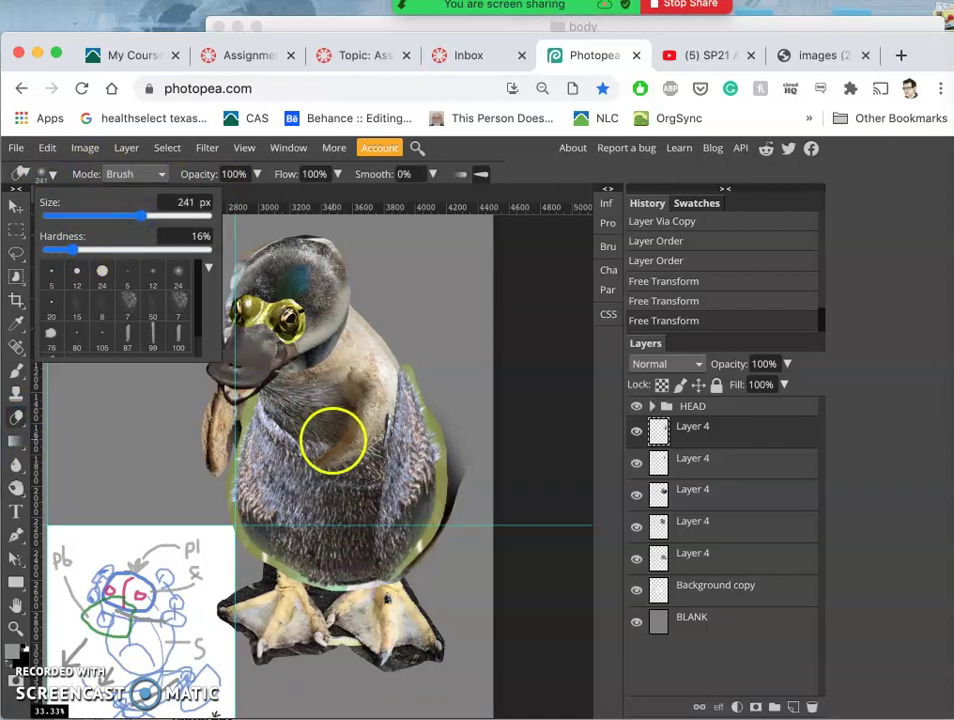
pyautogui.click(167, 216)
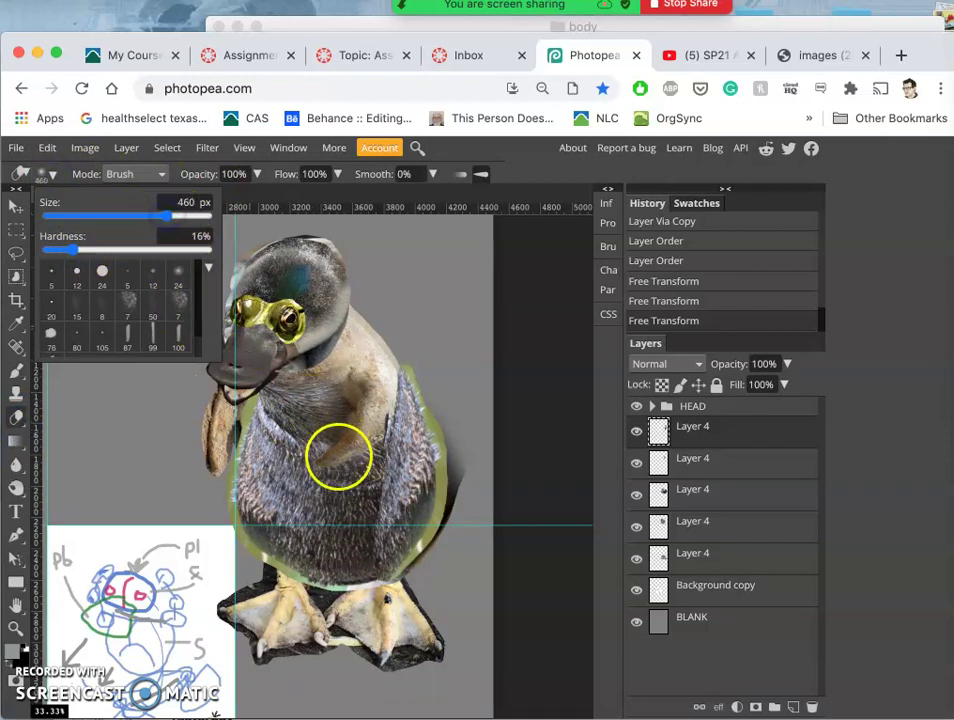
pyautogui.moveTo(338, 456); pyautogui.dragTo(369, 435)
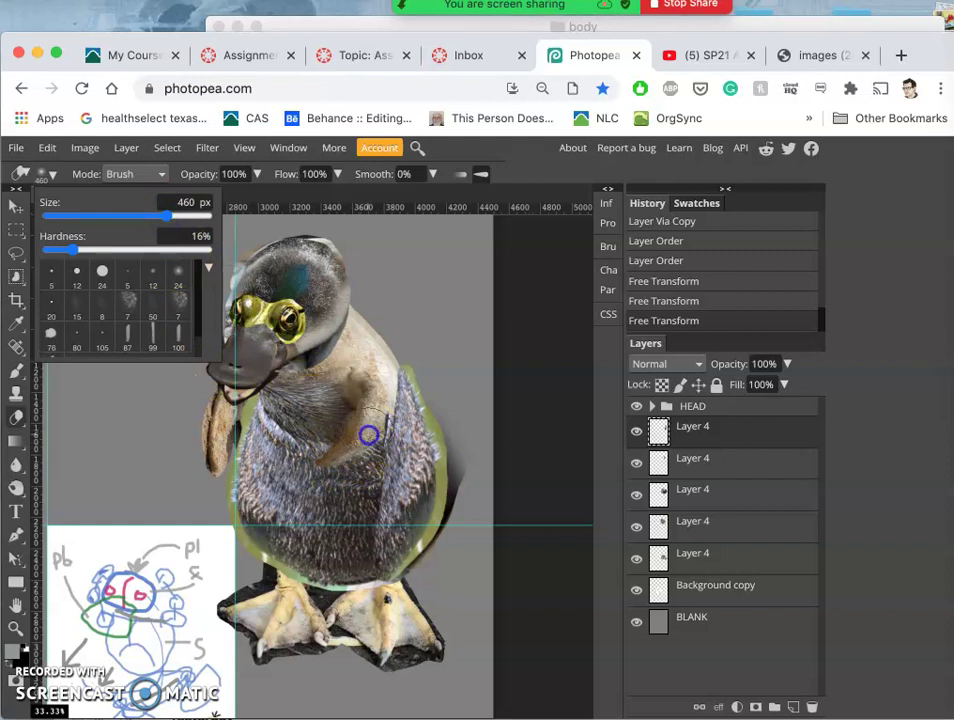
pyautogui.click(368, 436)
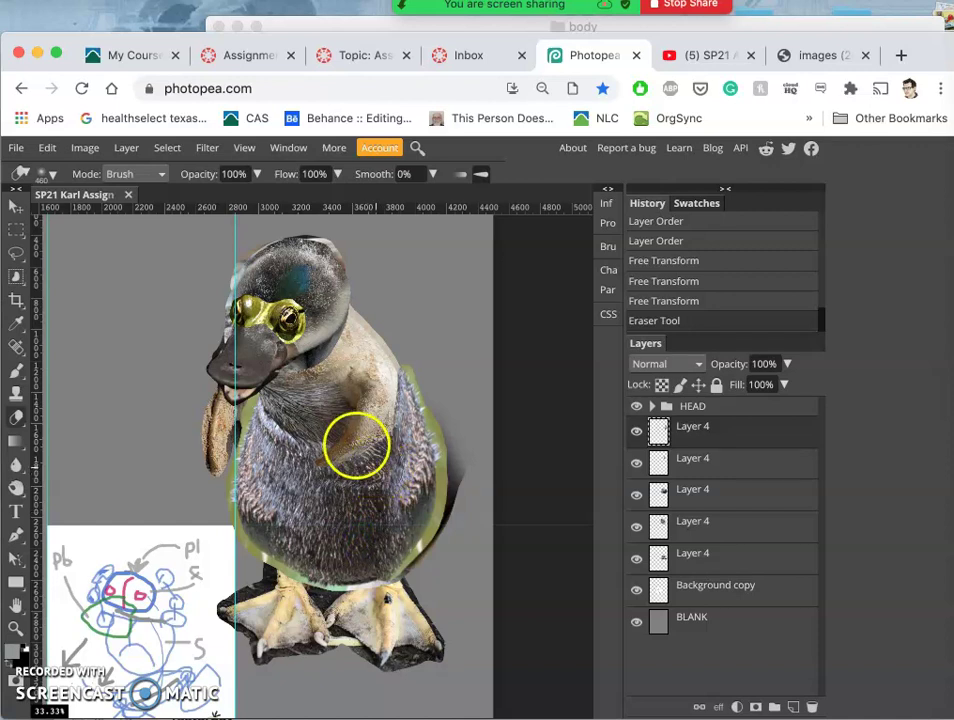
# Lightly erase the duck's body at 55% opacity and move the top Layer 4 down one slot
pyautogui.click(257, 174)
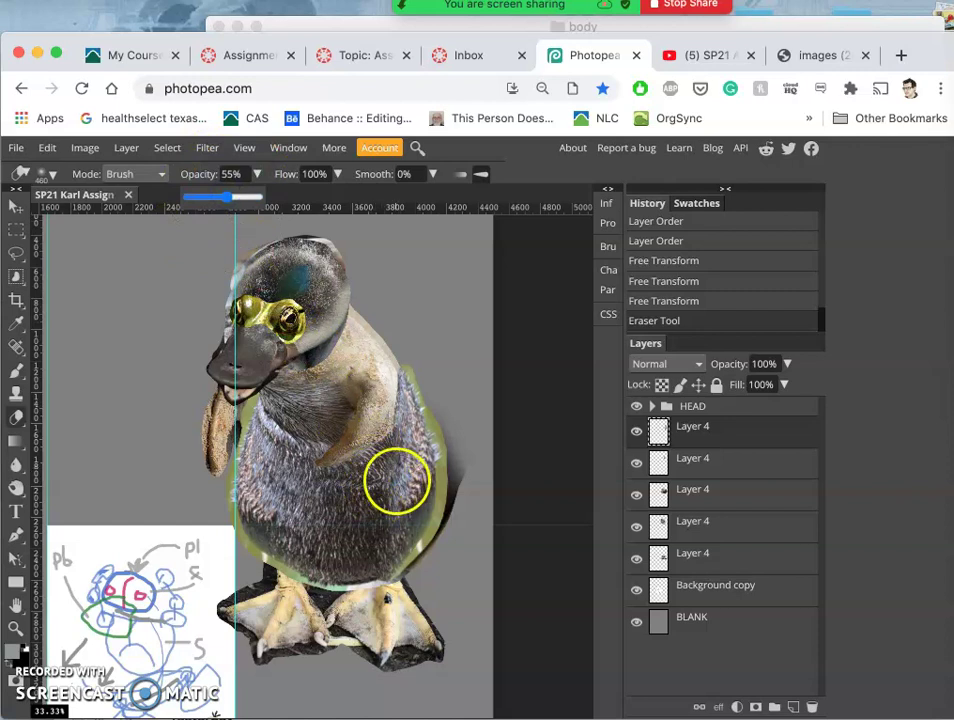
pyautogui.click(397, 482)
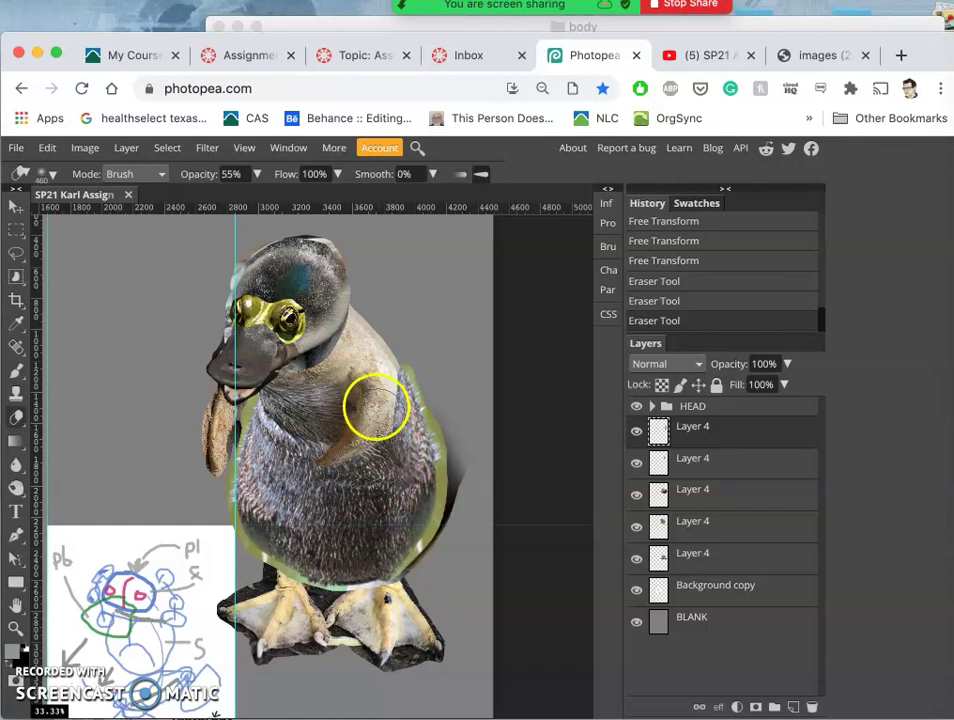
pyautogui.moveTo(663, 438); pyautogui.dragTo(686, 472)
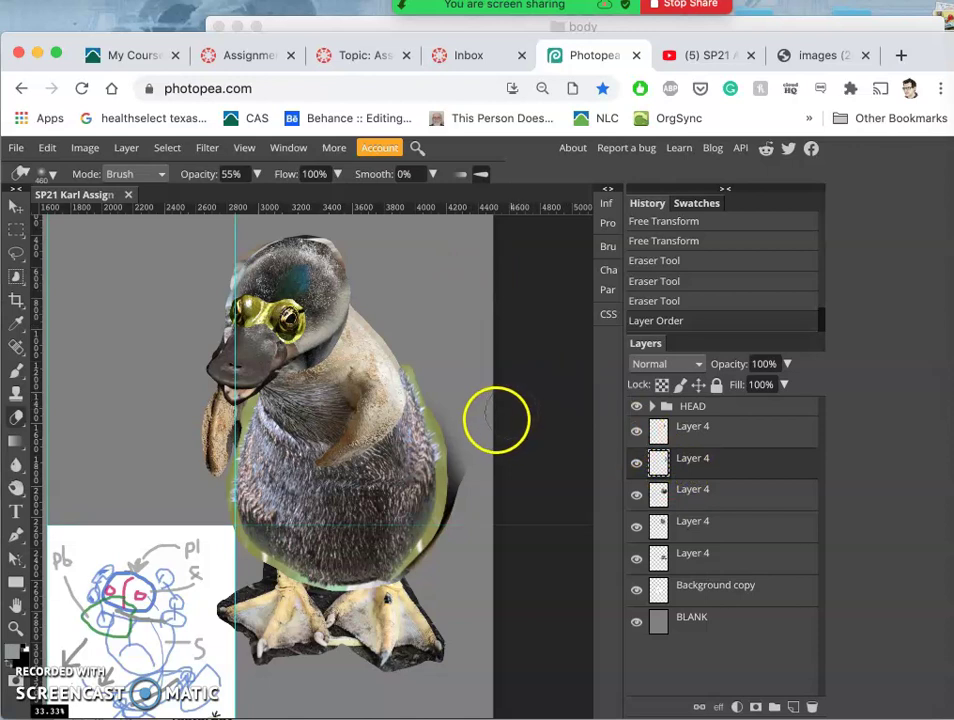
pyautogui.scroll(2, 496, 419)
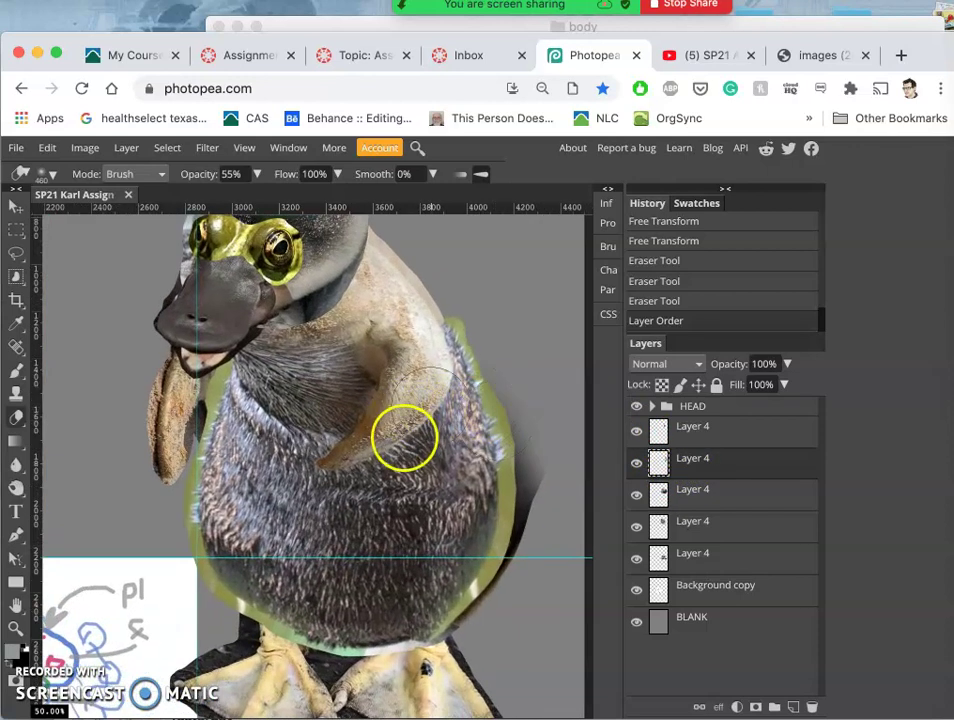
pyautogui.scroll(-3, 405, 440)
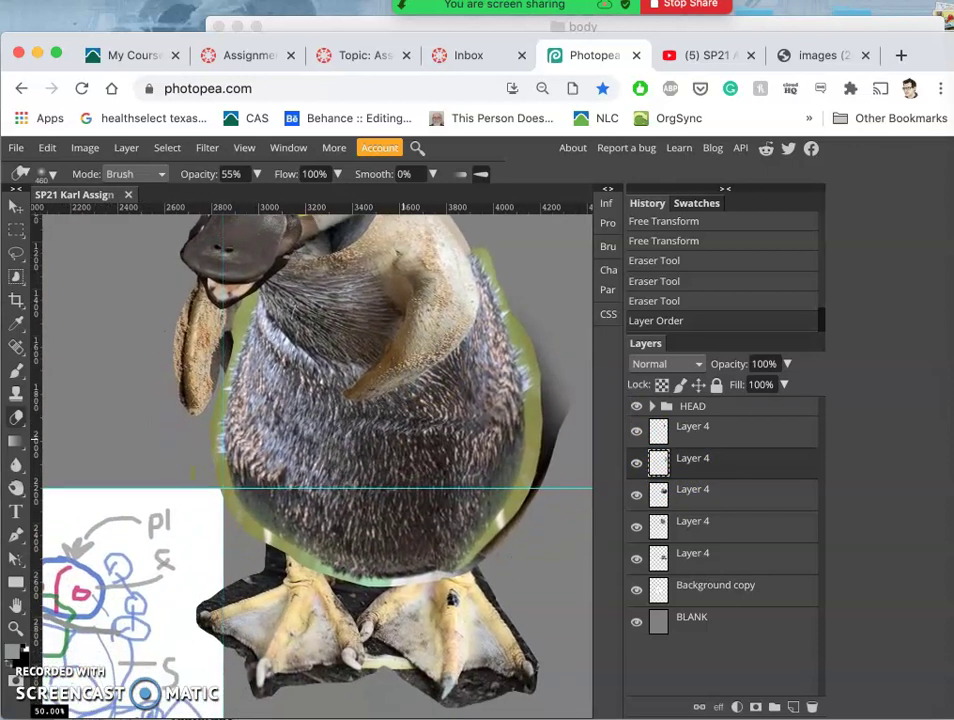
pyautogui.scroll(3, 317, 450)
pyautogui.hscroll(3, 317, 450)
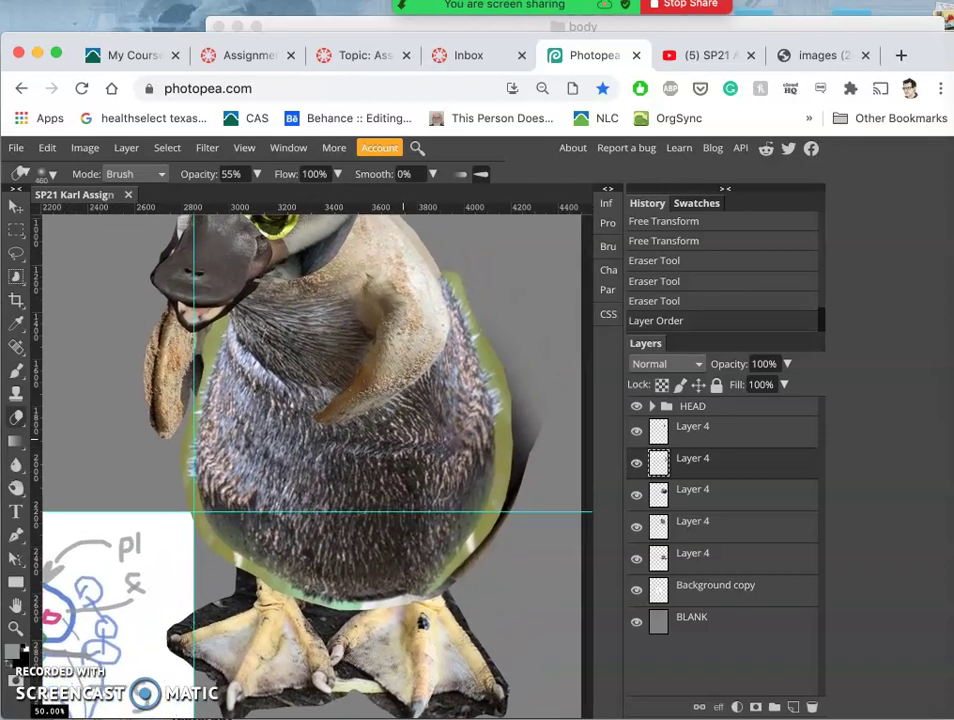
pyautogui.scroll(1, 305, 390)
pyautogui.scroll(-3, 228, 420)
pyautogui.hscroll(-2, 228, 420)
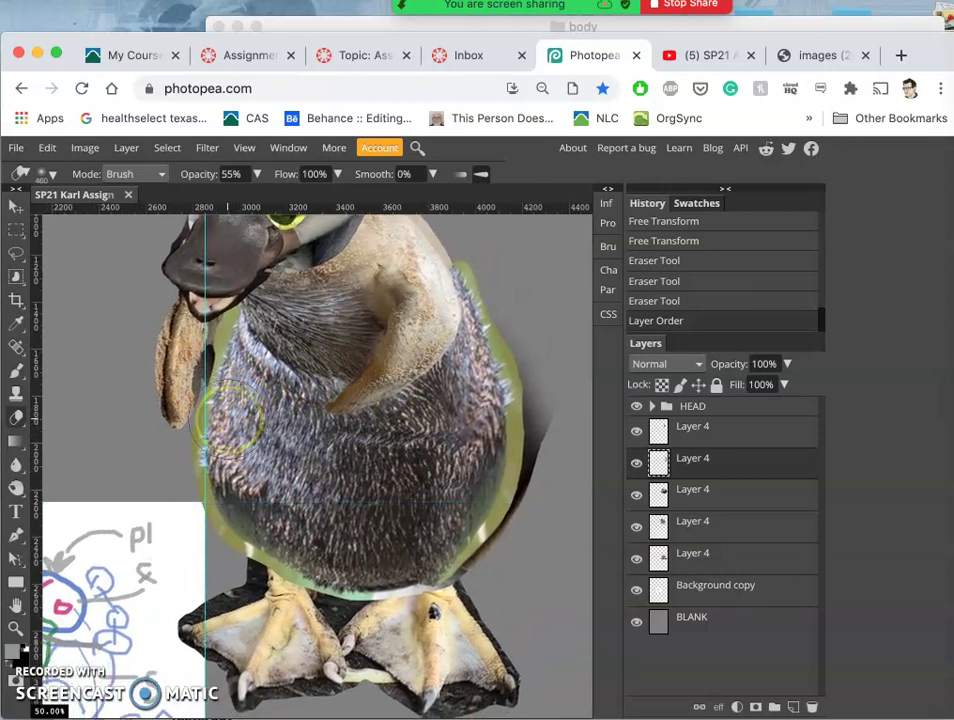
pyautogui.scroll(-3, 212, 415)
pyautogui.hscroll(-2, 212, 415)
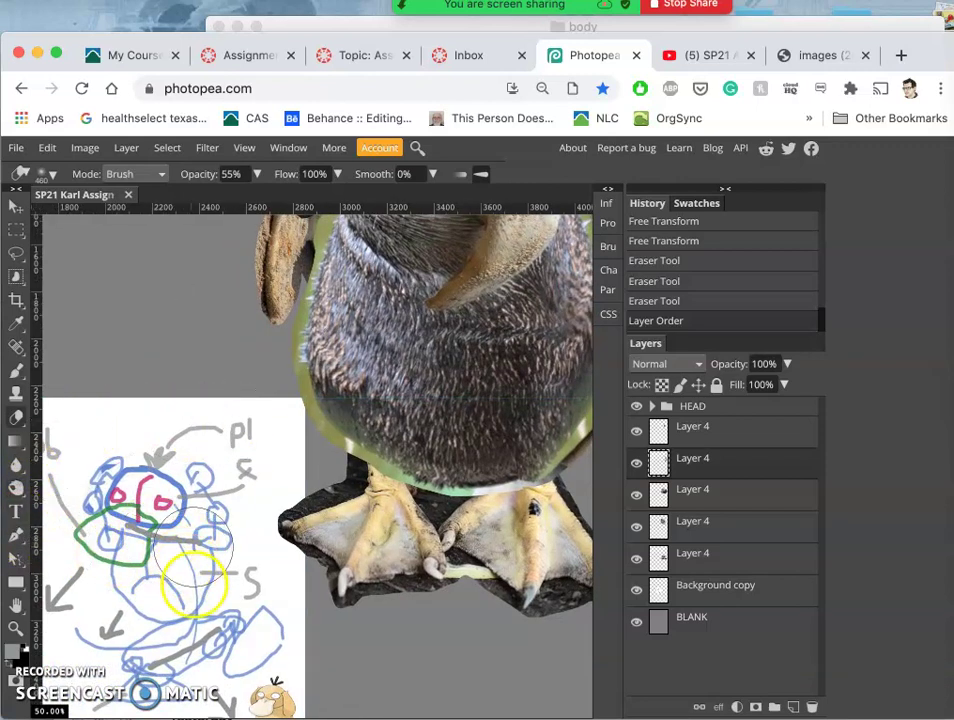
pyautogui.scroll(-3, 198, 590)
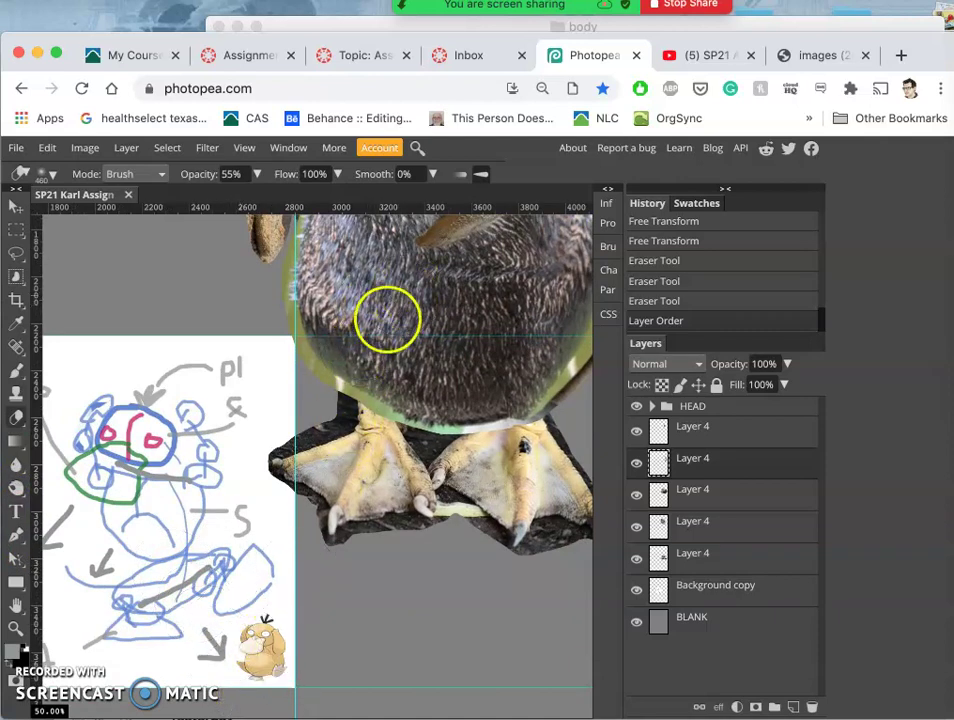
pyautogui.scroll(-2, 370, 340)
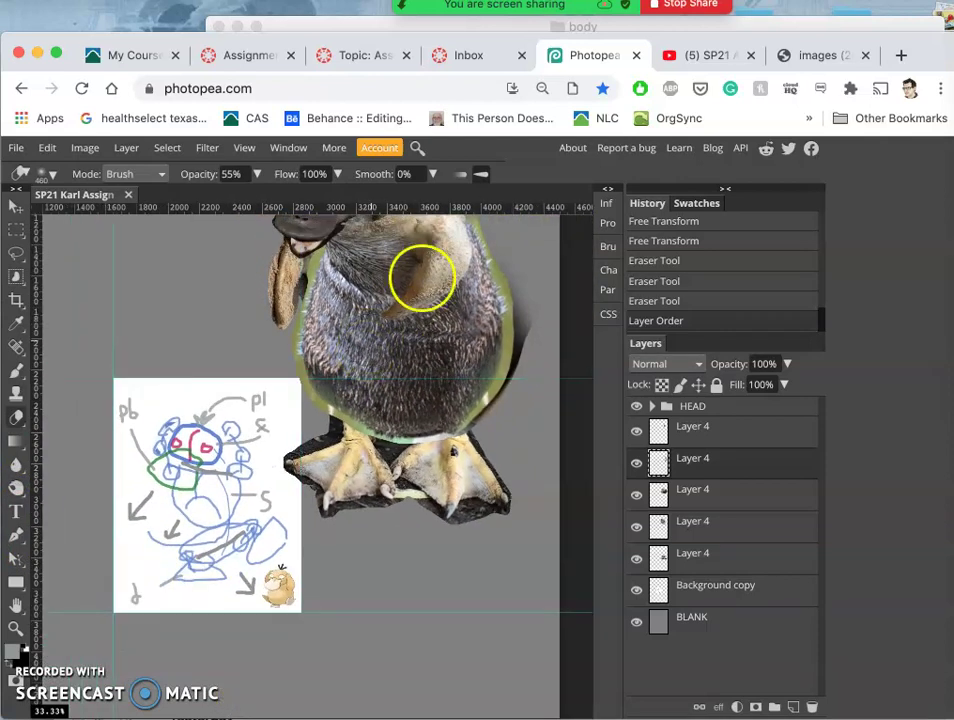
pyautogui.scroll(3, 447, 215)
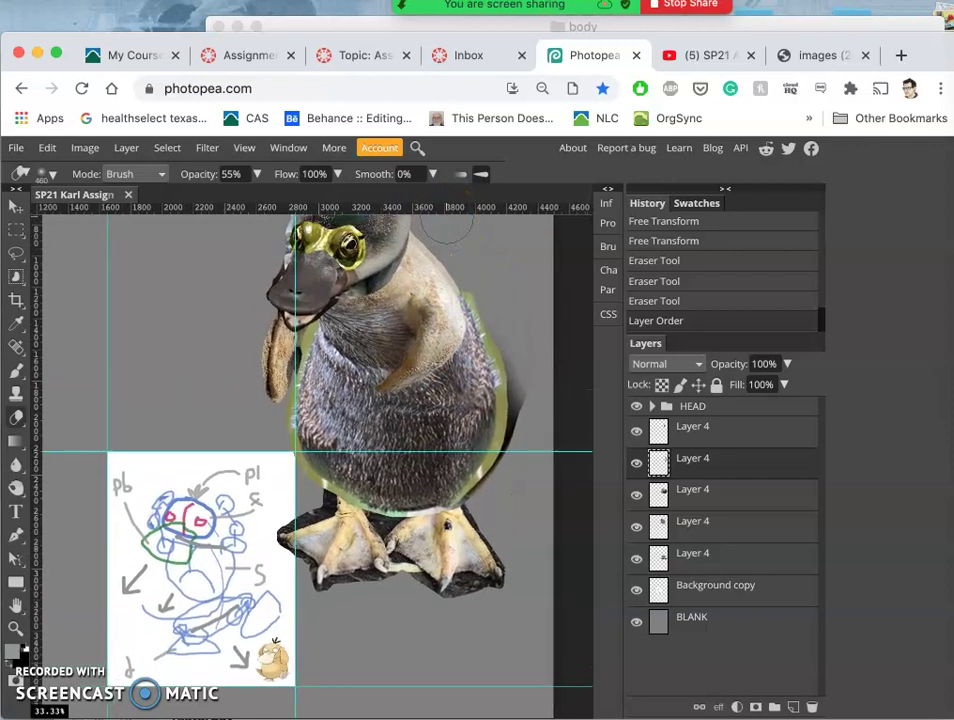
pyautogui.scroll(1, 447, 225)
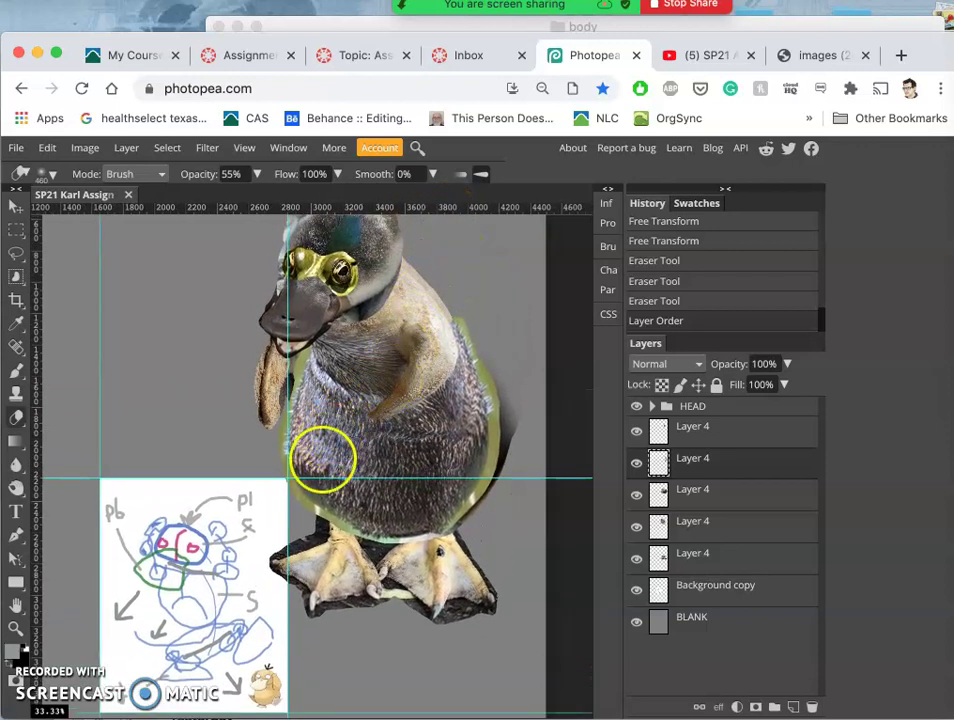
pyautogui.moveTo(322, 458)
pyautogui.mouseDown()
pyautogui.moveTo(302, 520)
pyautogui.moveTo(327, 494)
pyautogui.moveTo(320, 502)
pyautogui.moveTo(398, 469)
pyautogui.moveTo(386, 440)
pyautogui.mouseUp()
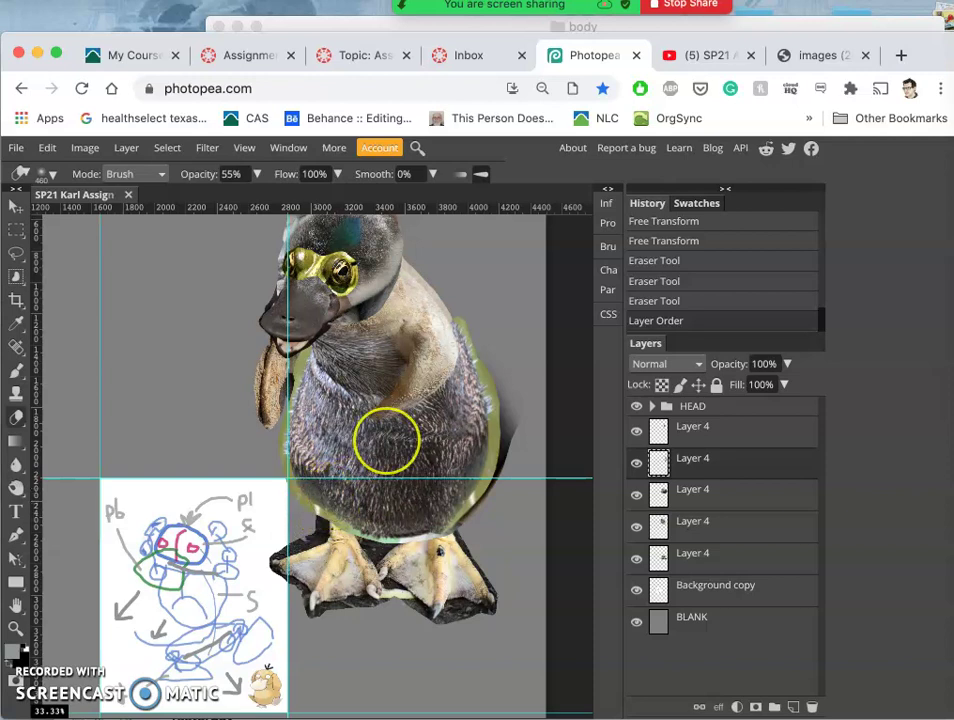
pyautogui.scroll(3, 386, 440)
pyautogui.hscroll(2, 386, 440)
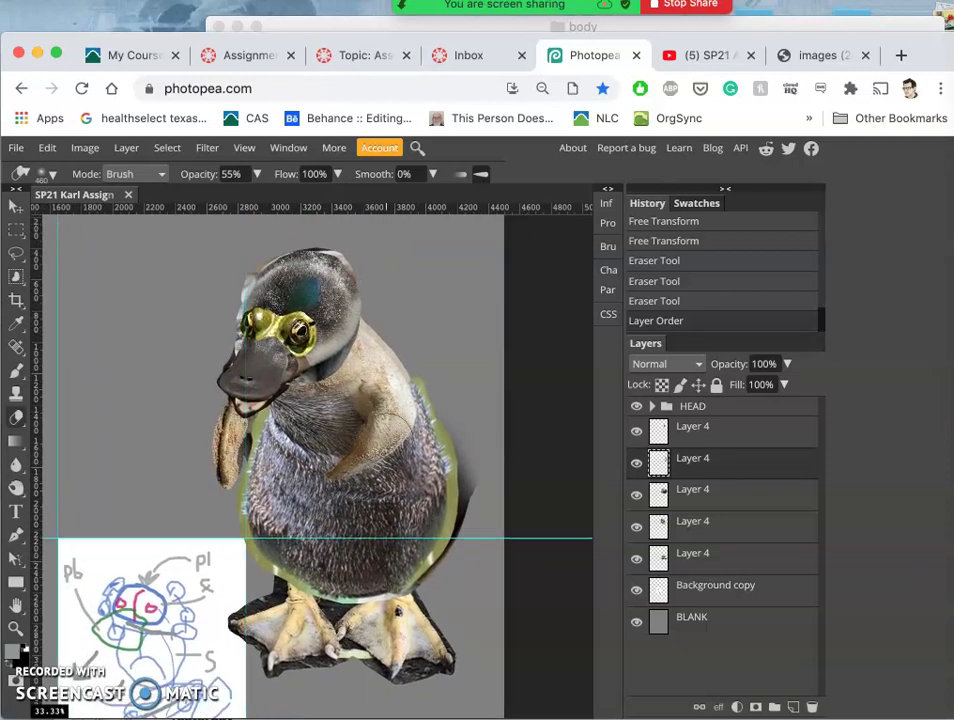
pyautogui.scroll(-1, 375, 350)
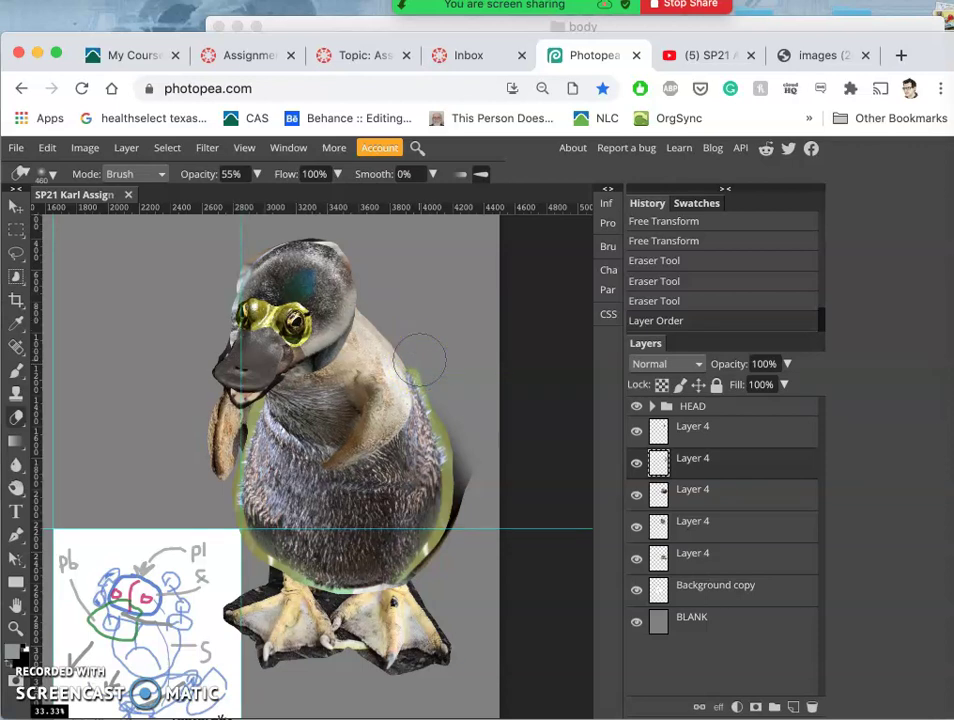
pyautogui.moveTo(355, 410); pyautogui.dragTo(347, 425)
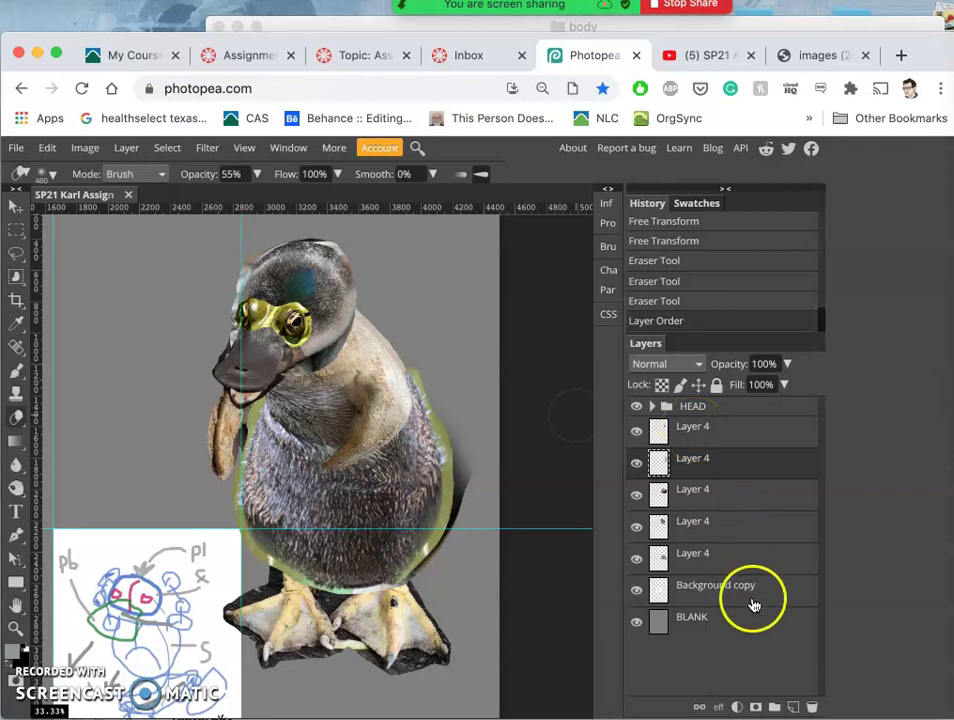
# Create a new folder named BODY and move the five Layer 4 feather layers into it
pyautogui.click(710, 436)
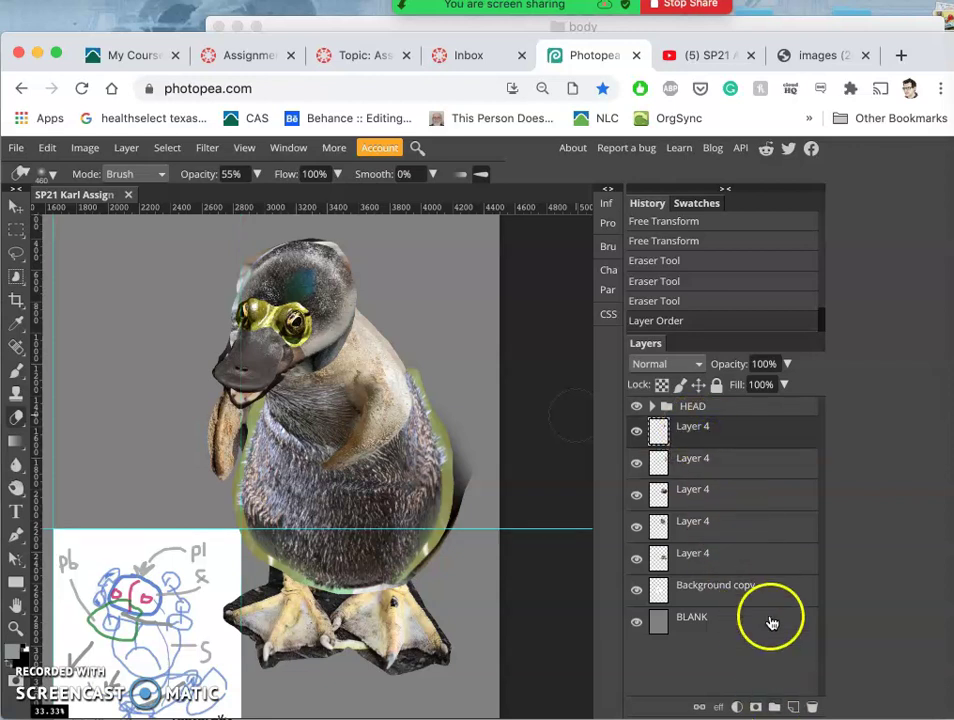
pyautogui.click(777, 707)
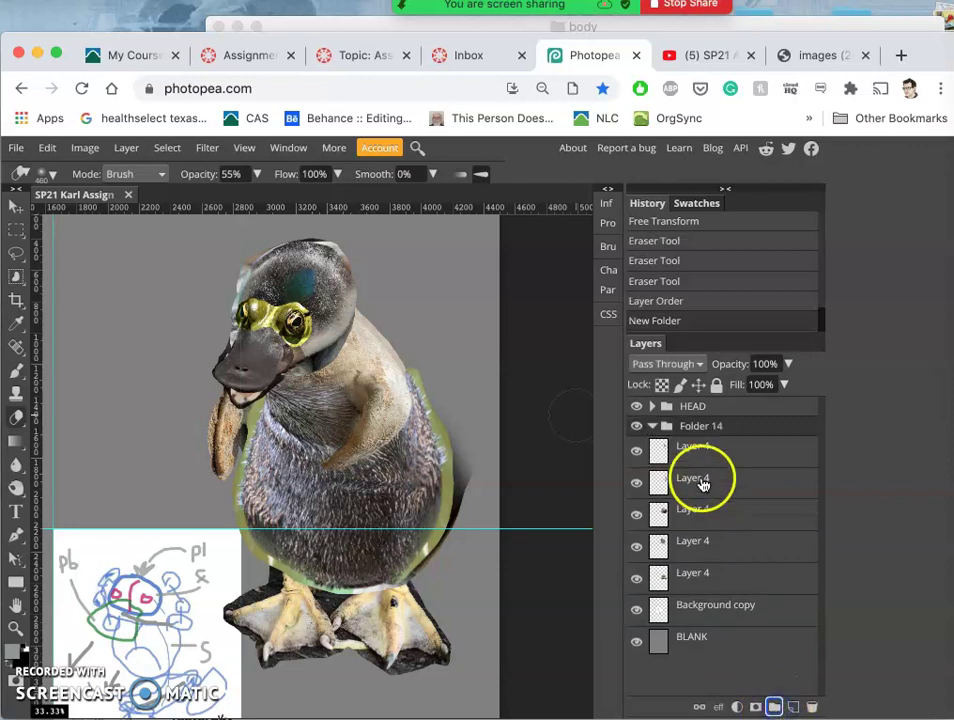
pyautogui.doubleClick(699, 428)
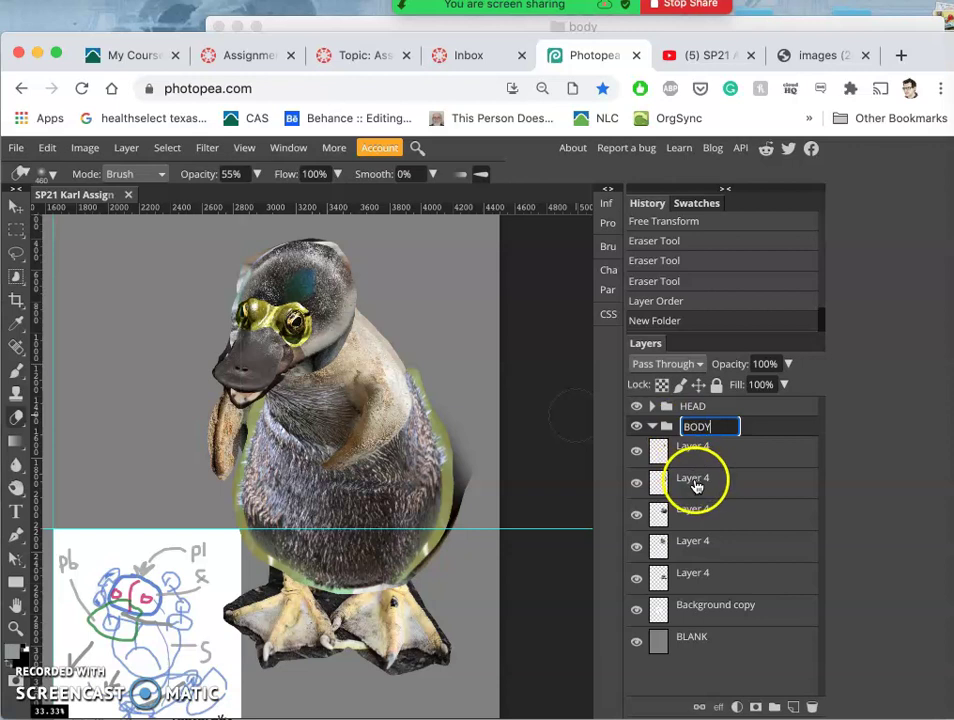
pyautogui.click(702, 460)
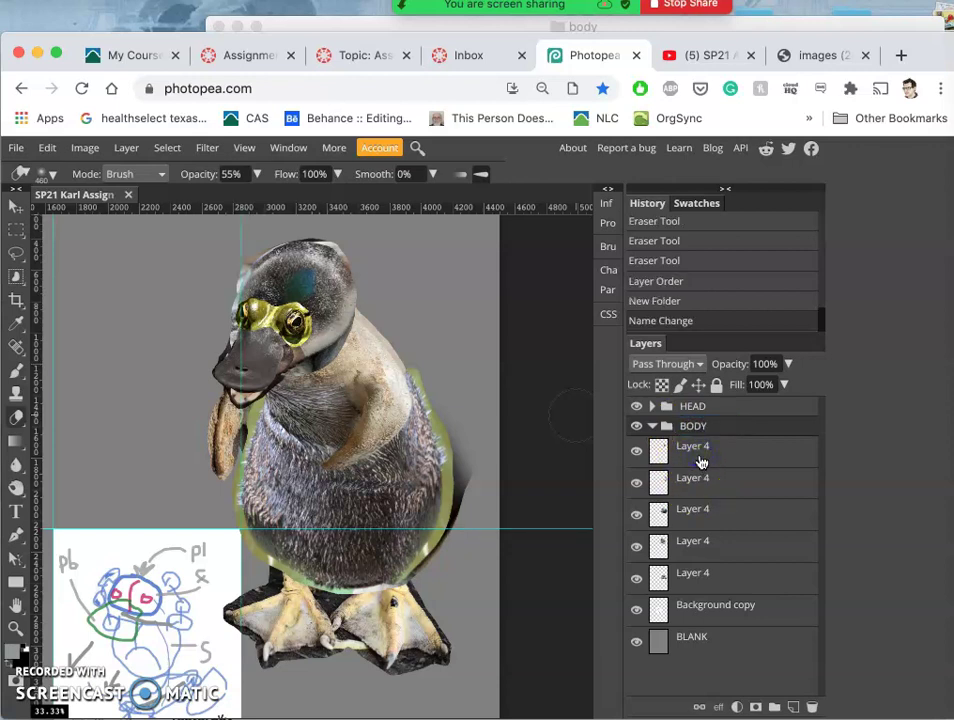
pyautogui.moveTo(703, 464); pyautogui.dragTo(702, 580)
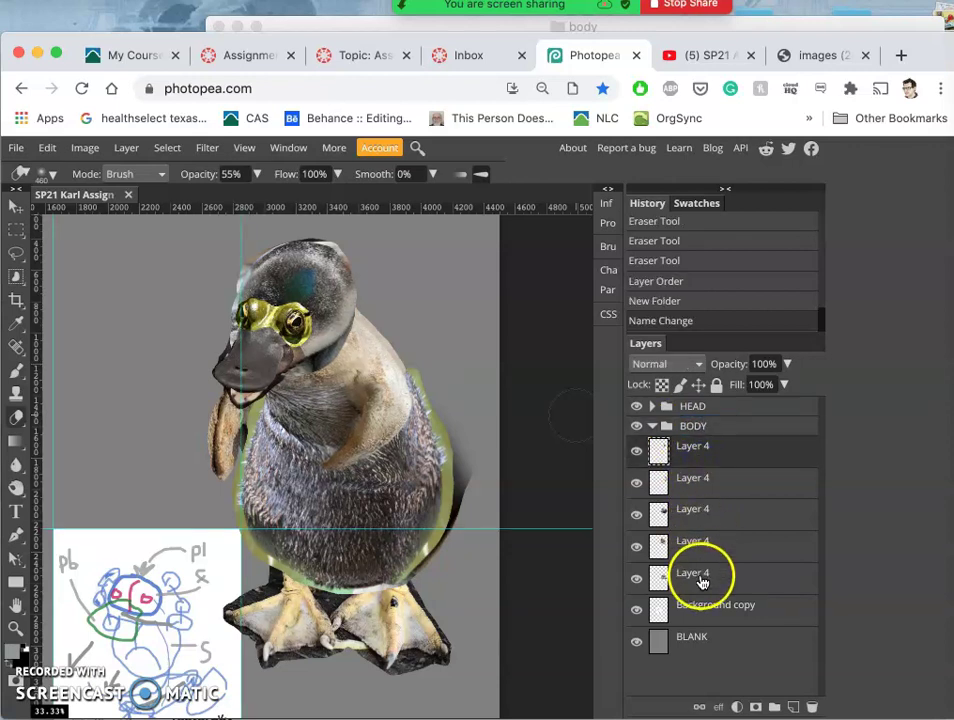
pyautogui.click(702, 580)
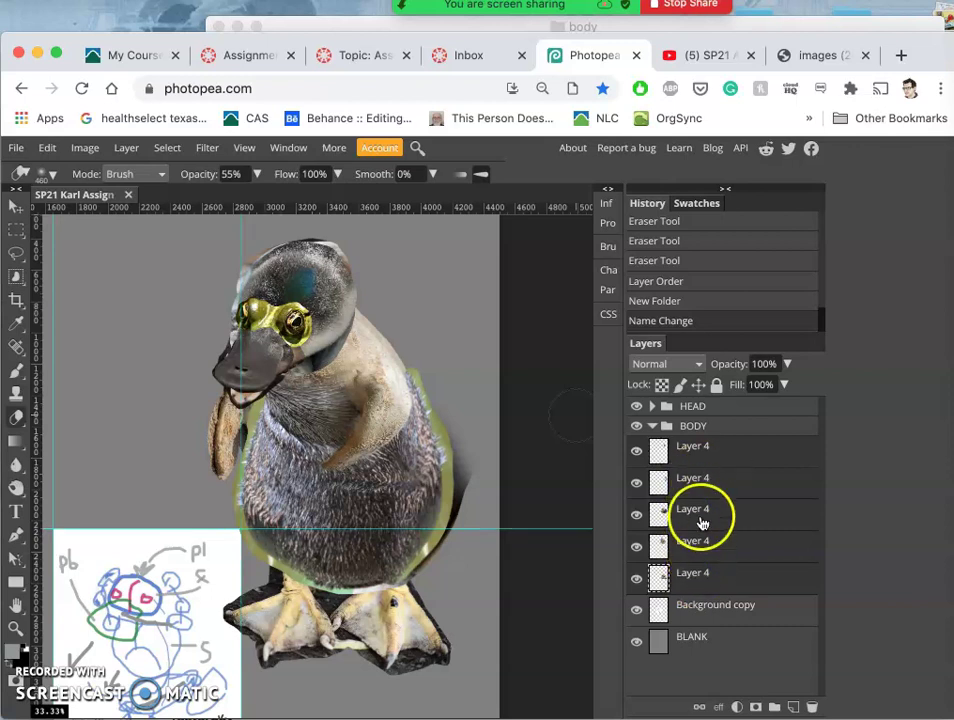
pyautogui.moveTo(713, 455); pyautogui.dragTo(709, 588)
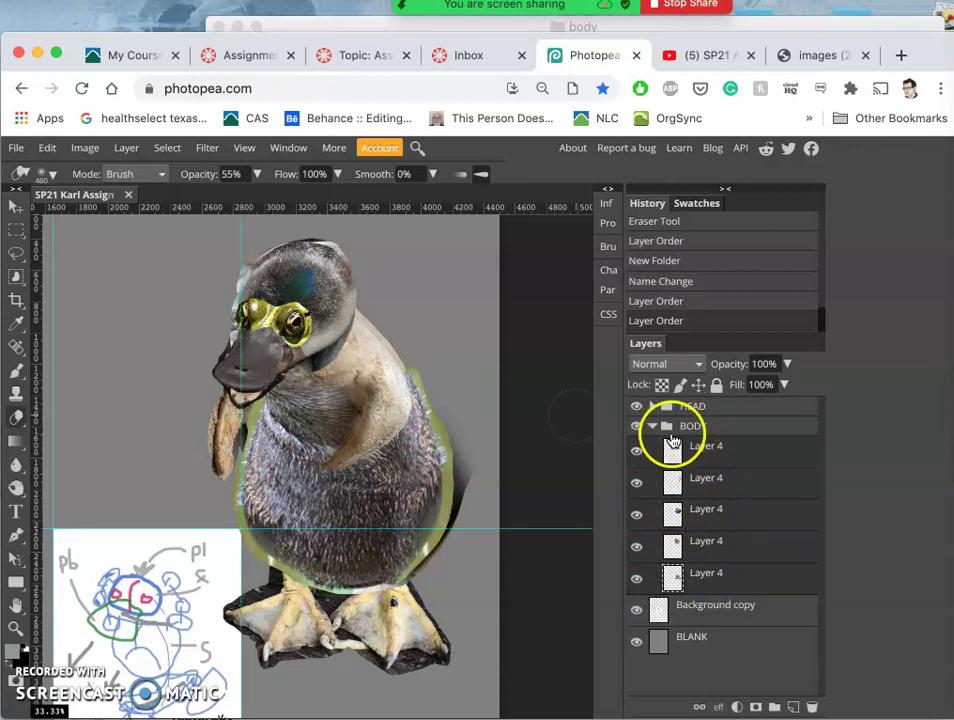
# Collapse BODY, toggle BODY and HEAD visibility to check their contents, then select BODY
pyautogui.click(652, 426)
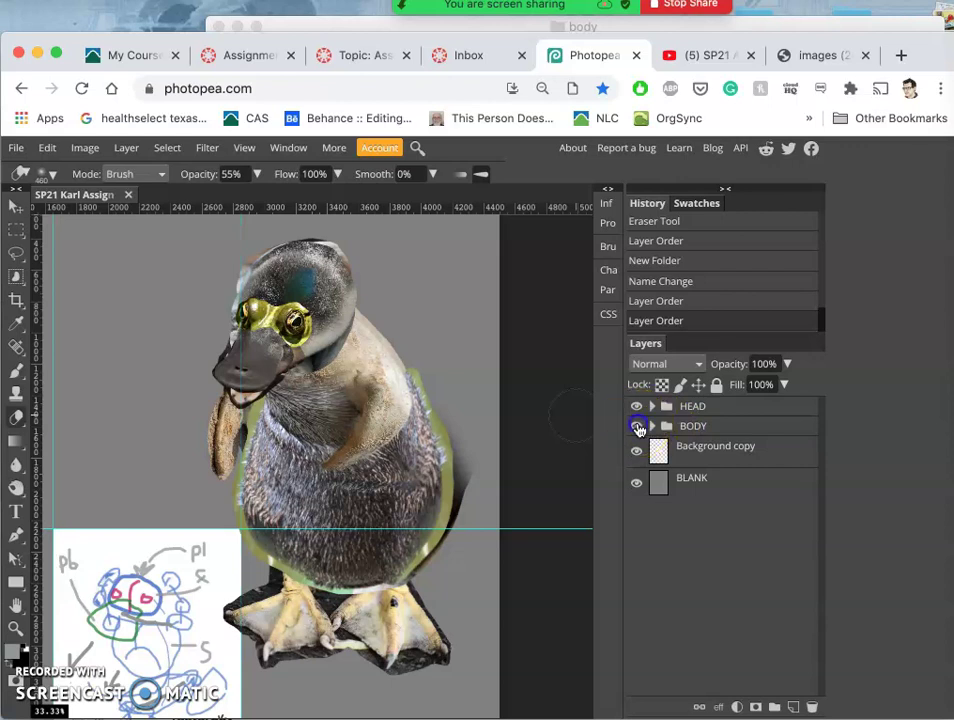
pyautogui.click(637, 427)
pyautogui.click(637, 427)
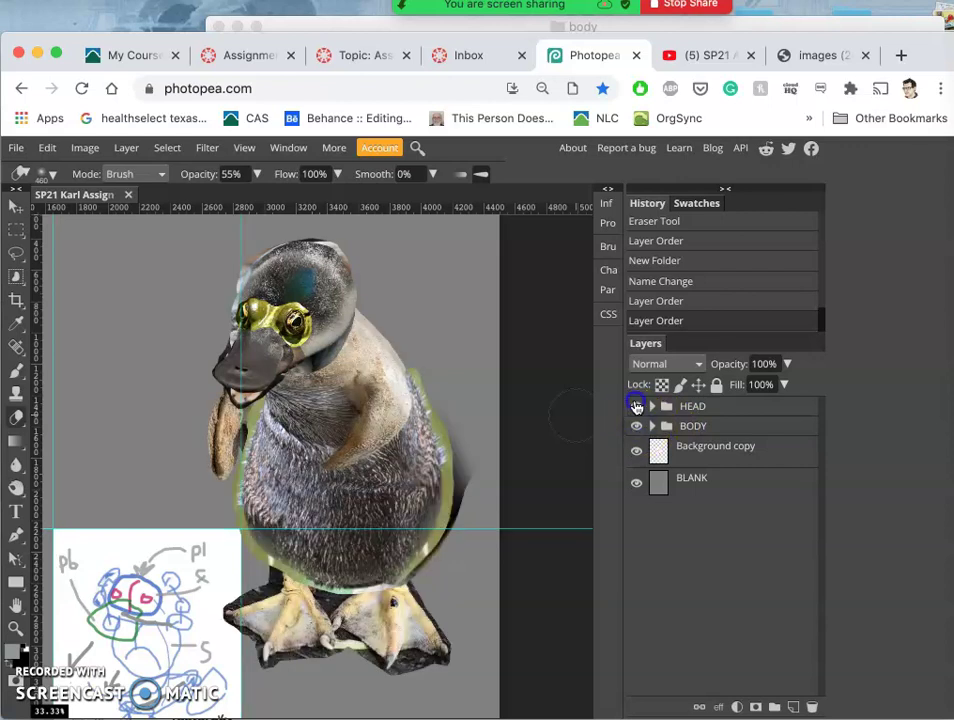
pyautogui.click(636, 406)
pyautogui.click(636, 406)
pyautogui.click(690, 428)
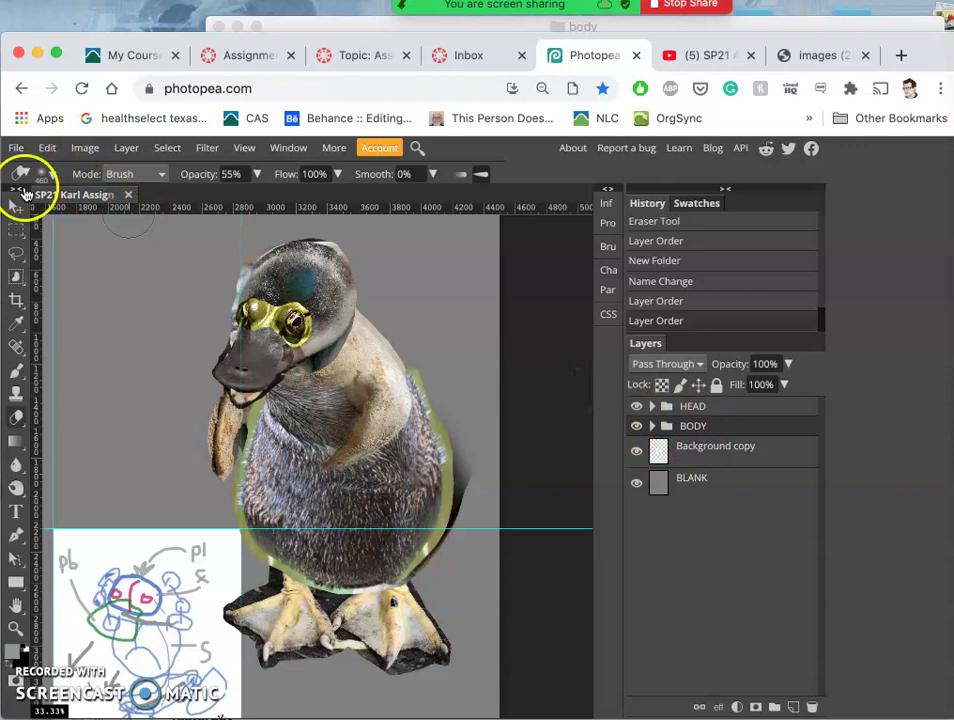
# Free-transform the BODY group down to about 87% and nudge it into place under the platypus head
pyautogui.click(16, 205)
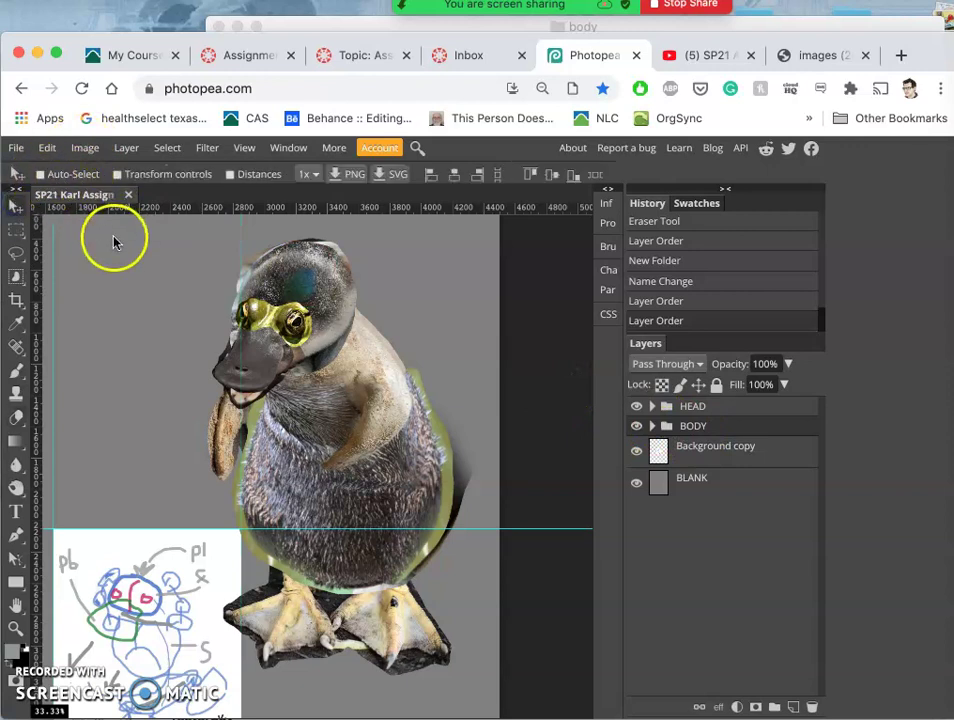
pyautogui.hotkey('ctrl', 't')
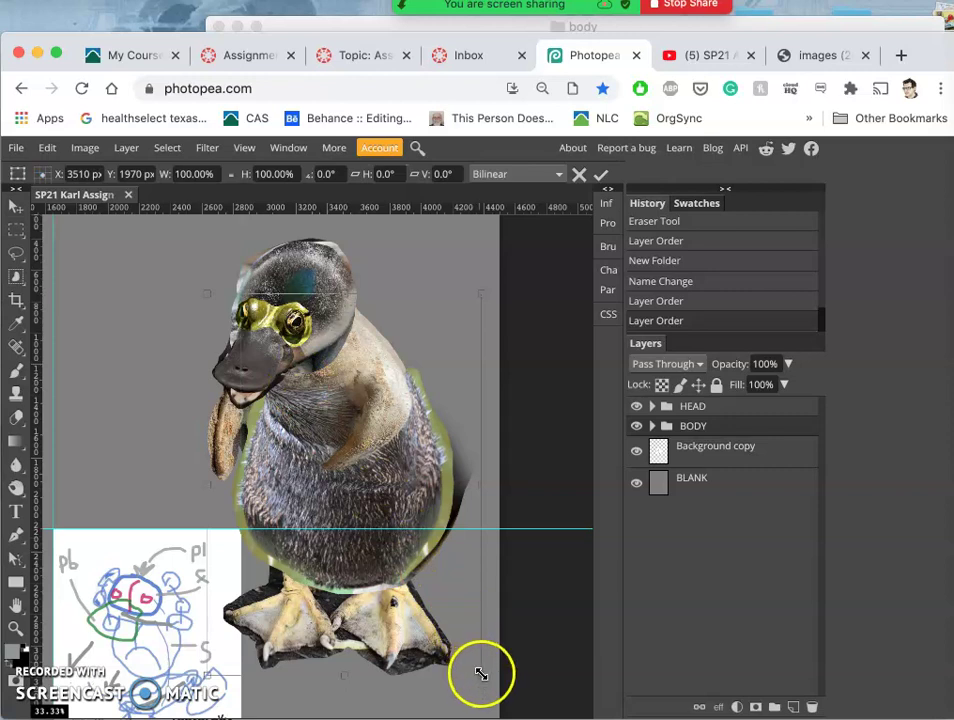
pyautogui.moveTo(481, 674); pyautogui.dragTo(447, 628)
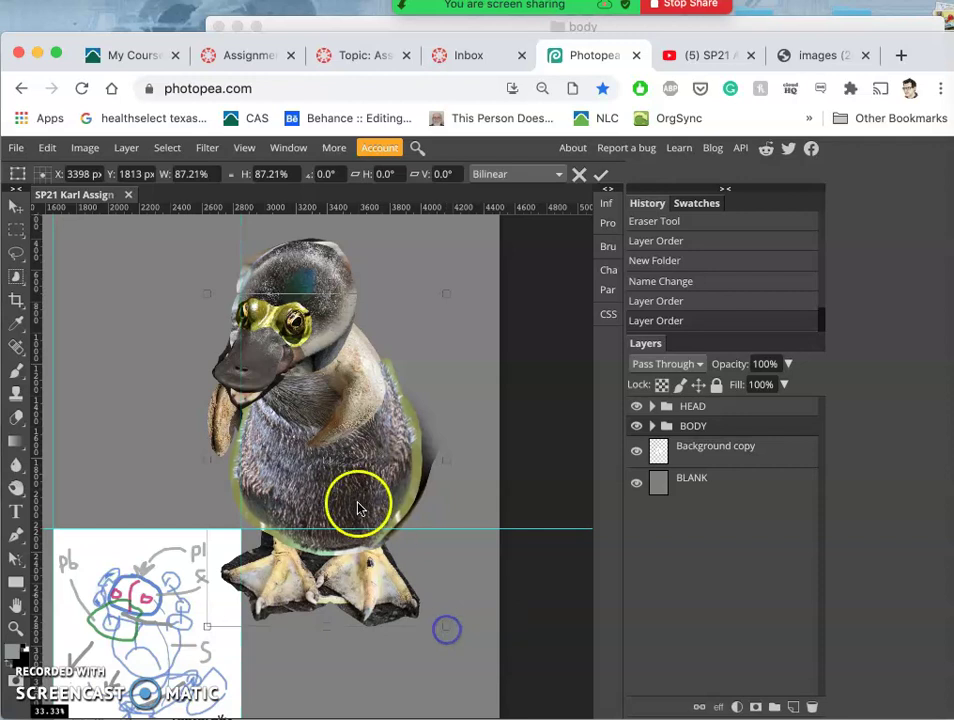
pyautogui.moveTo(382, 480); pyautogui.dragTo(408, 374)
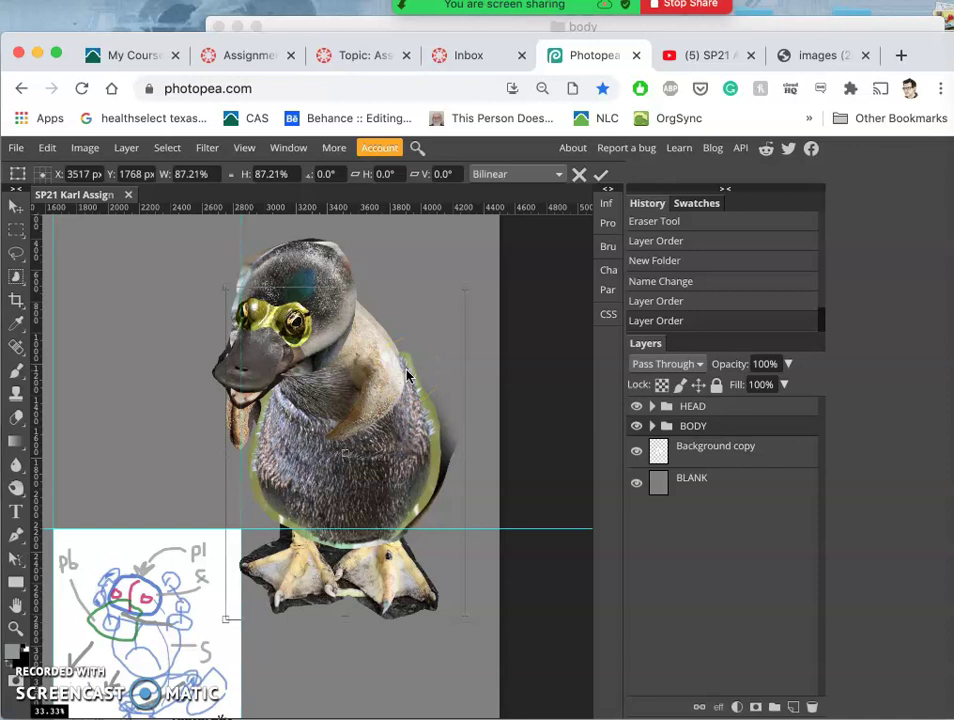
pyautogui.click(309, 400)
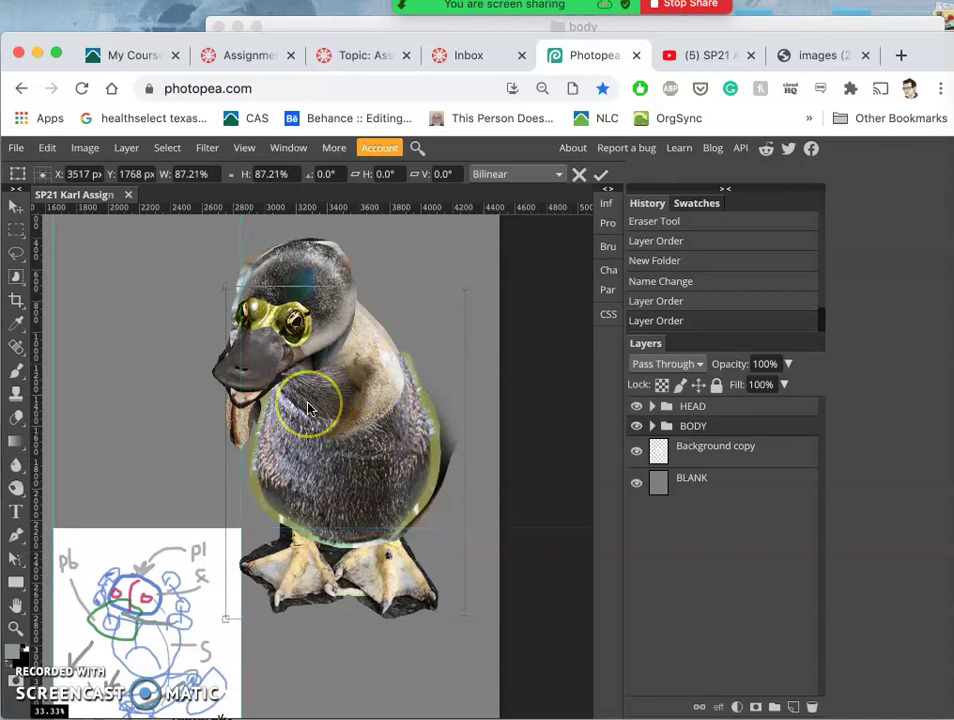
pyautogui.scroll(-3, 310, 405)
pyautogui.moveTo(309, 408)
pyautogui.mouseDown()
pyautogui.moveTo(307, 509)
pyautogui.moveTo(283, 576)
pyautogui.moveTo(323, 505)
pyautogui.mouseUp()
pyautogui.scroll(5, 323, 505)
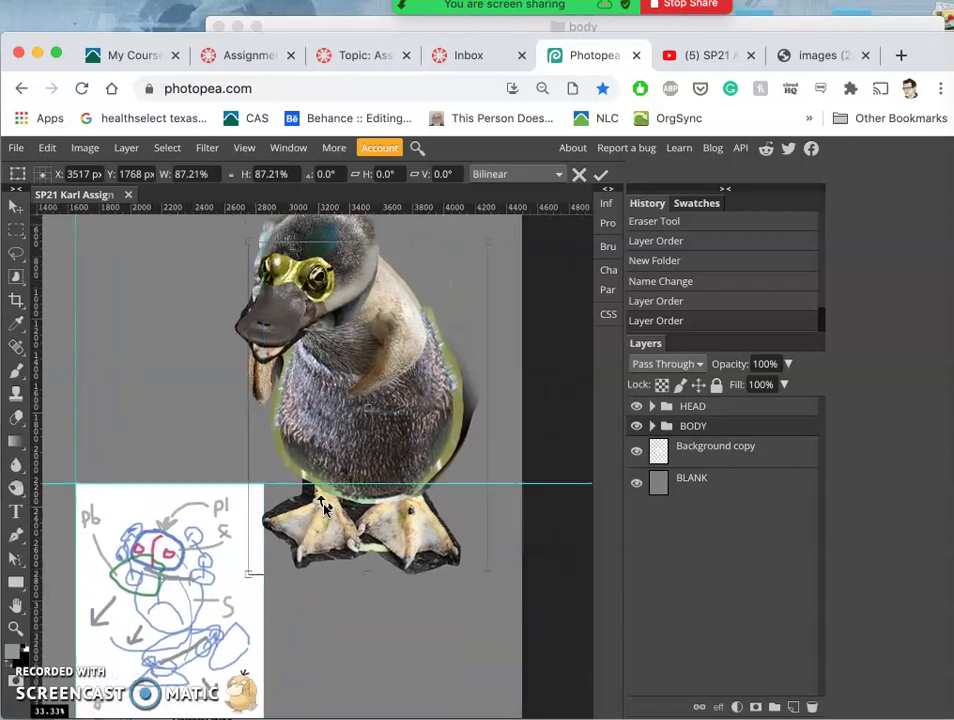
pyautogui.click(335, 490)
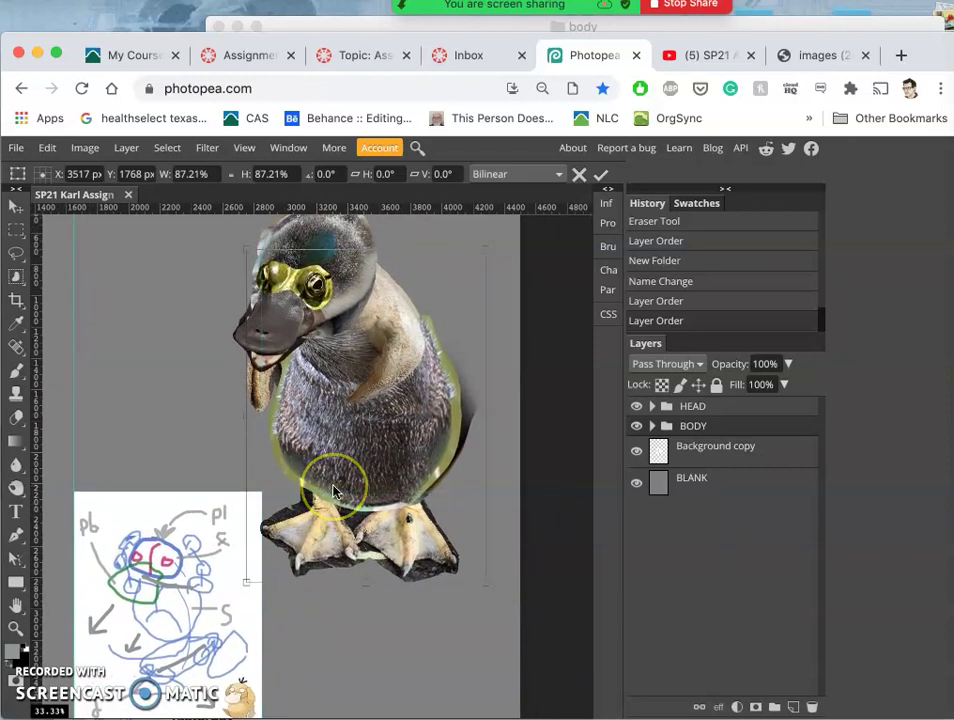
pyautogui.doubleClick(362, 400)
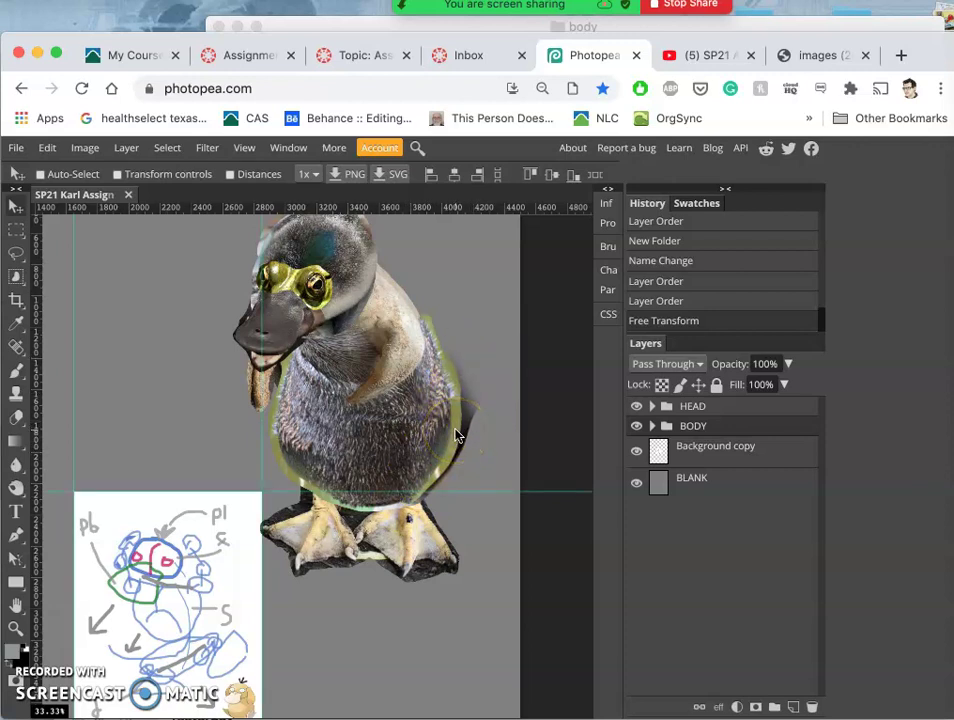
# Open the Tail folder in Assignment #2, preview stern-3926843.jpg, and move Finder beside Photopea
pyautogui.click(679, 24)
pyautogui.click(227, 52)
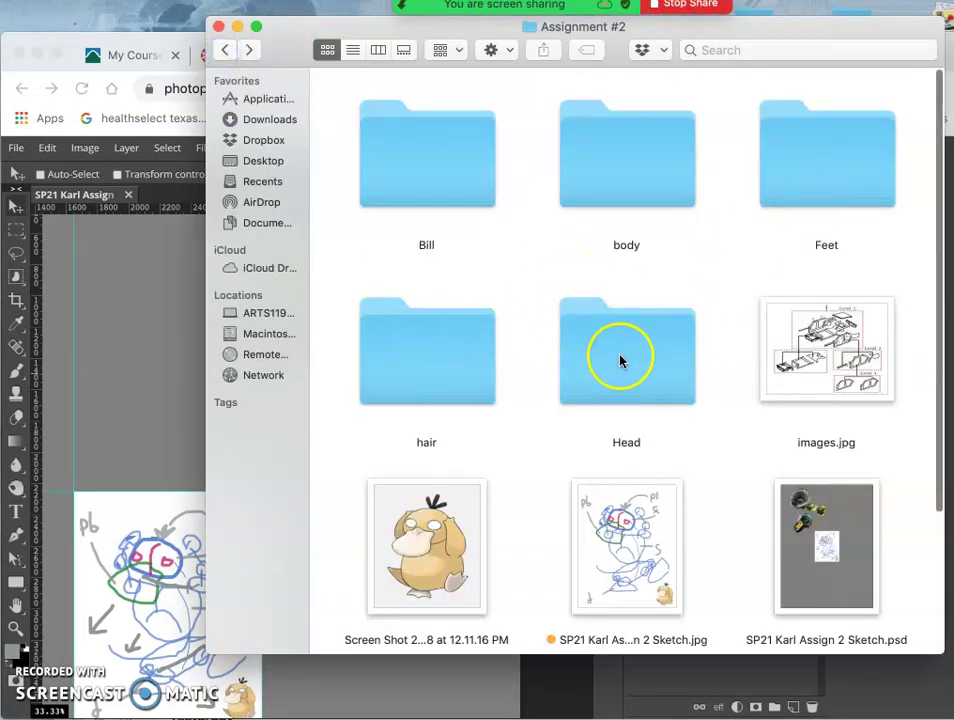
pyautogui.scroll(-5, 618, 362)
pyautogui.doubleClick(457, 540)
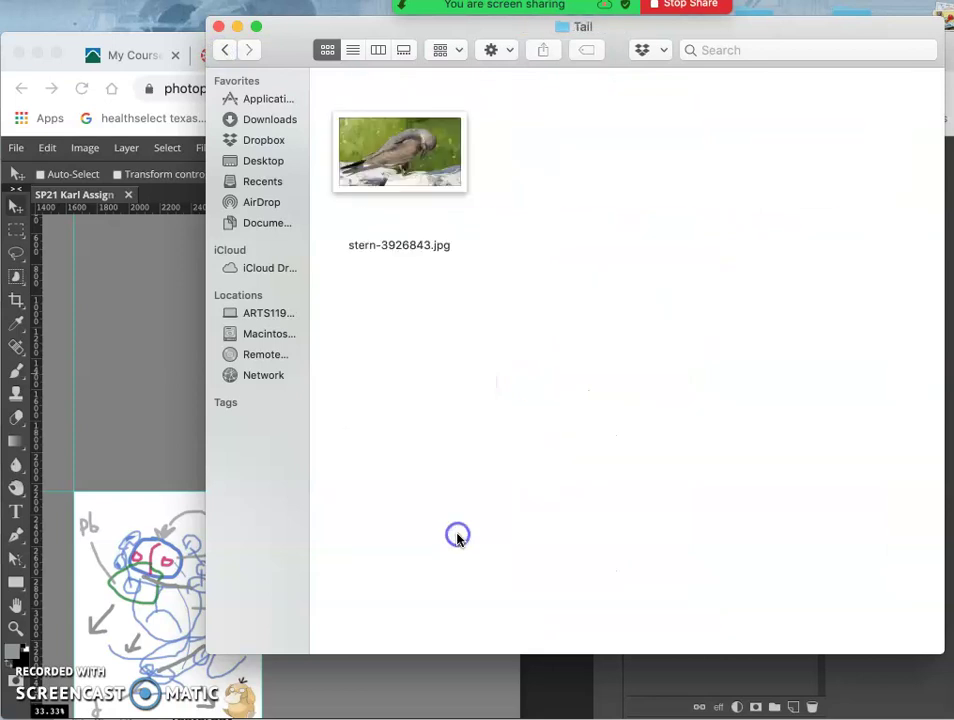
pyautogui.click(428, 171)
pyautogui.doubleClick(428, 171)
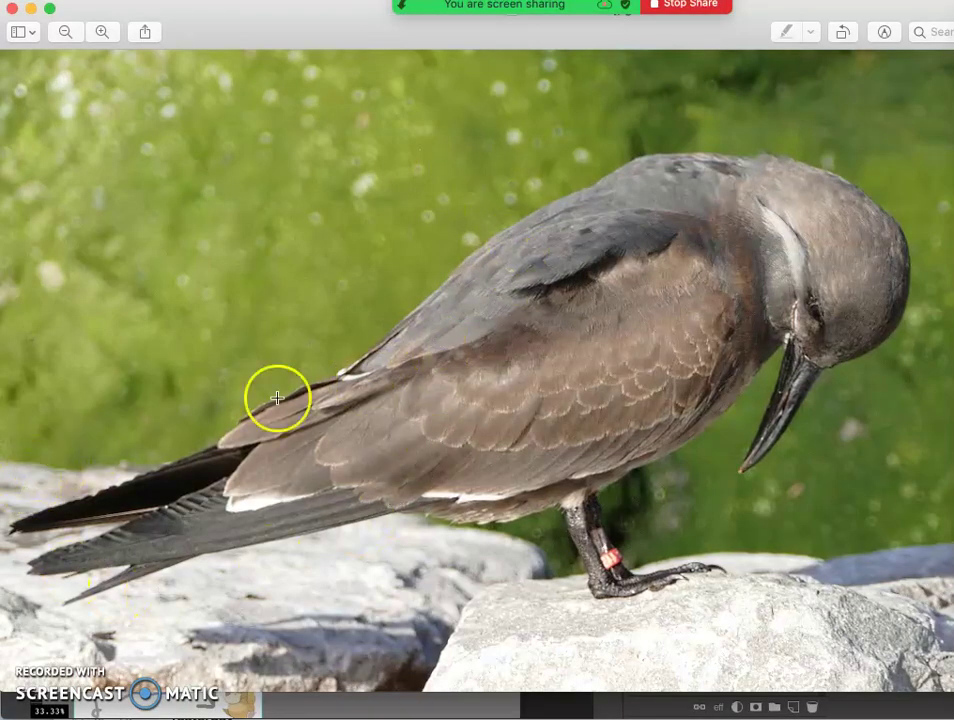
pyautogui.click(12, 12)
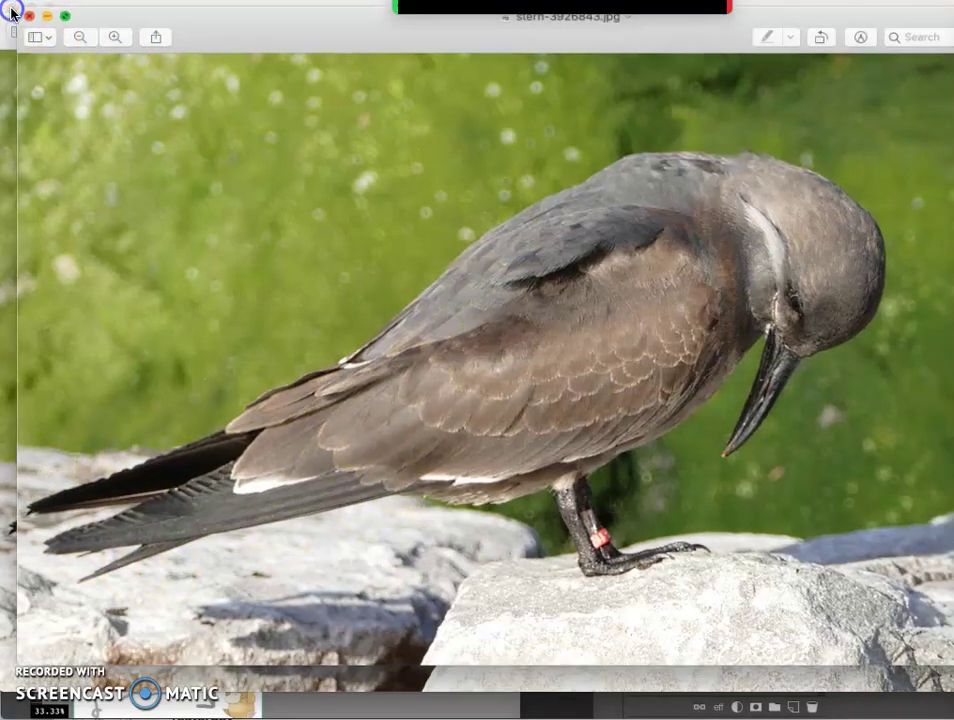
pyautogui.moveTo(358, 25); pyautogui.dragTo(666, 93)
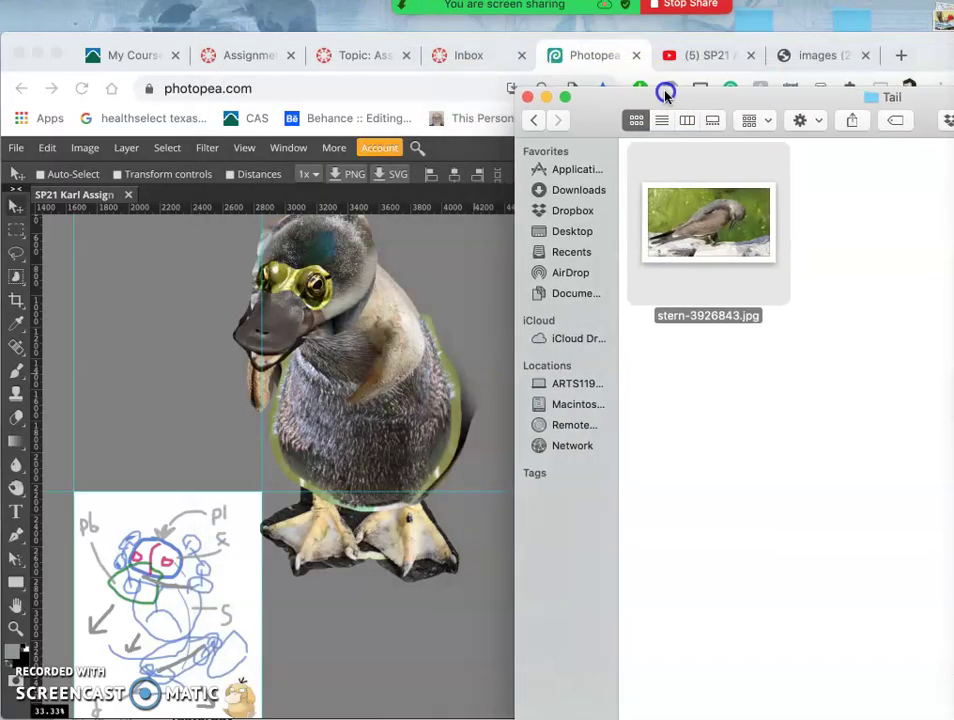
# Drop stern-3926843.jpg onto the canvas, move it over the duck, and scale it to about 81%
pyautogui.moveTo(703, 234); pyautogui.dragTo(445, 392)
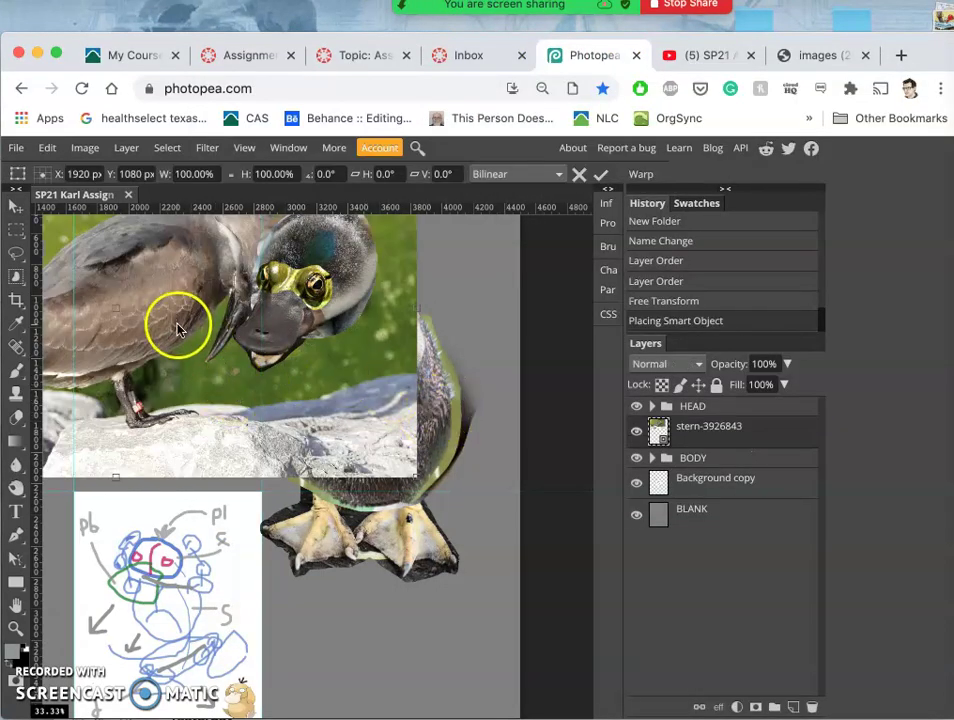
pyautogui.moveTo(241, 385); pyautogui.dragTo(409, 430)
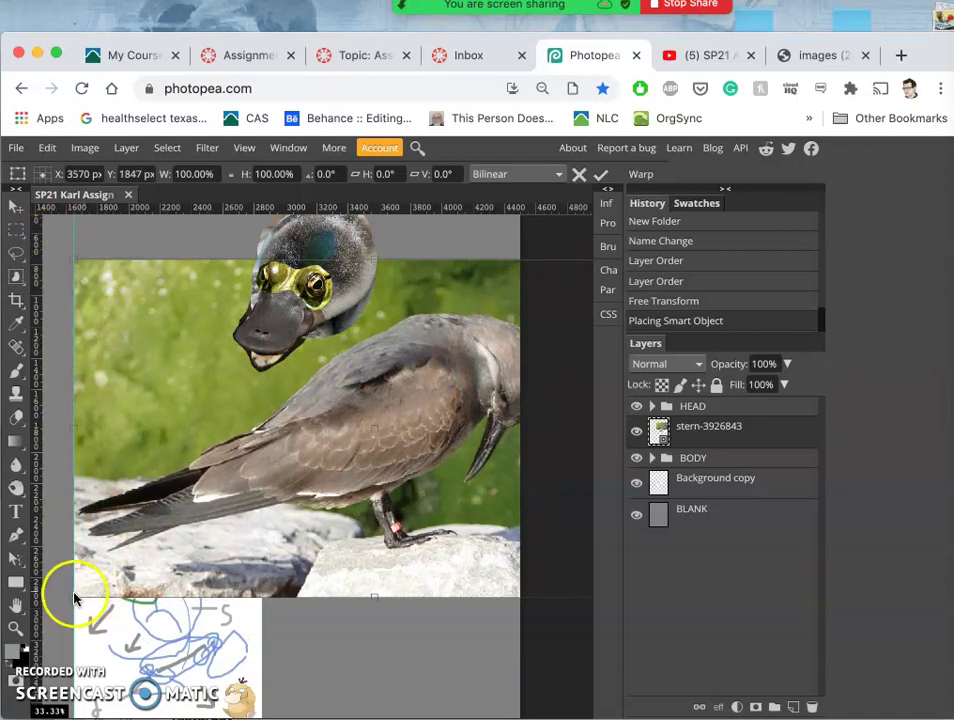
pyautogui.moveTo(73, 595); pyautogui.dragTo(74, 595)
pyautogui.moveTo(134, 566); pyautogui.dragTo(190, 532)
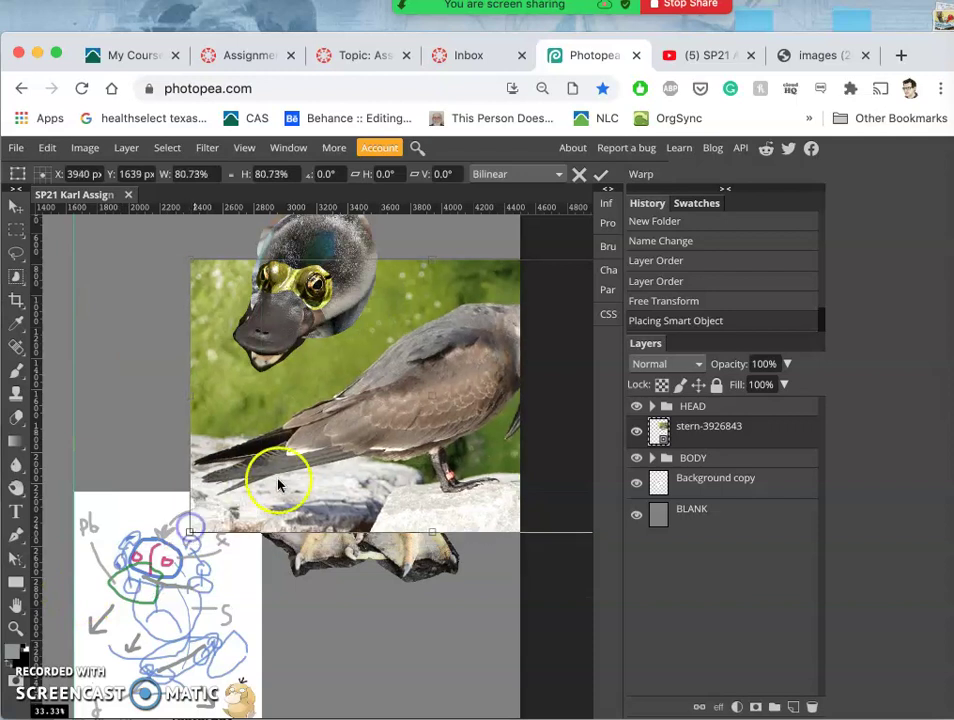
# Commit the stern photo, lasso its wing and tail onto Layer 4, and delete the original photo layer
pyautogui.click(18, 251)
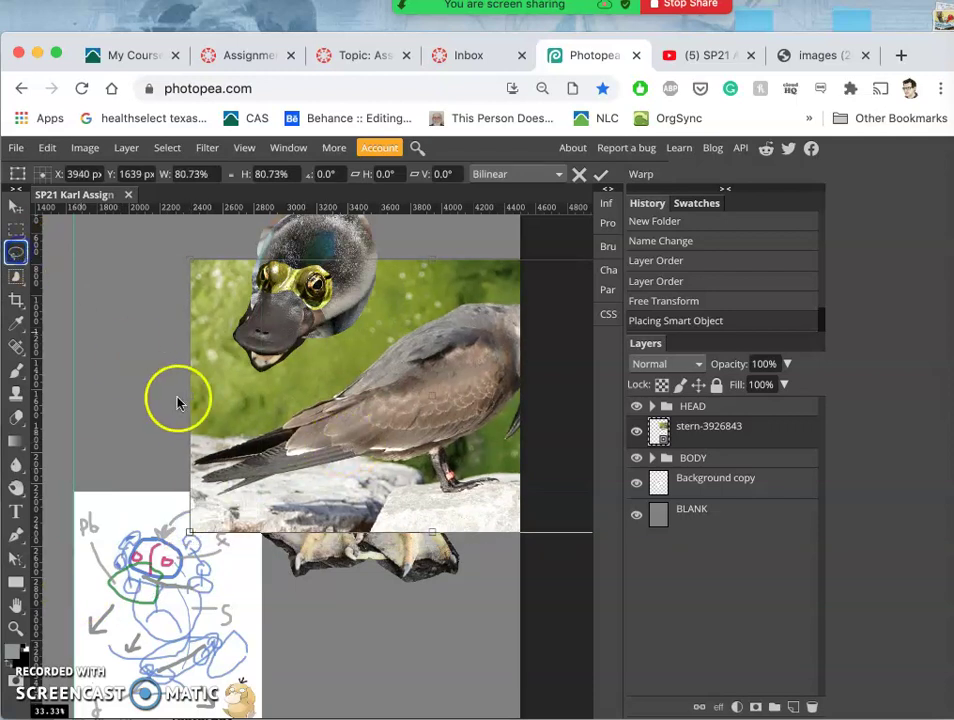
pyautogui.press('Return')
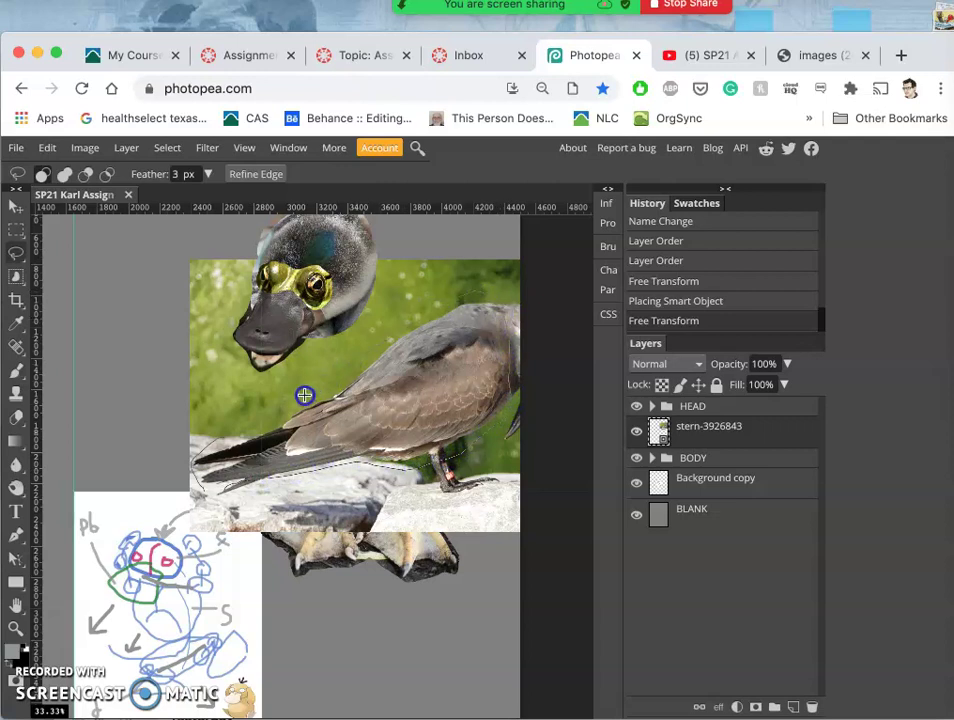
pyautogui.moveTo(226, 434); pyautogui.dragTo(226, 434)
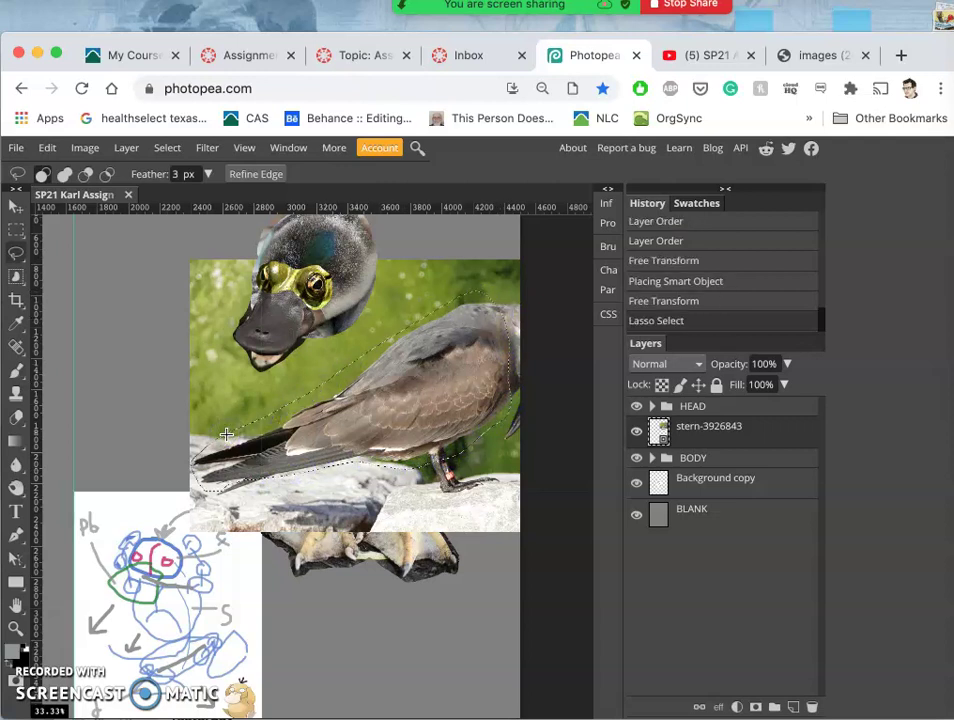
pyautogui.press('super+j')
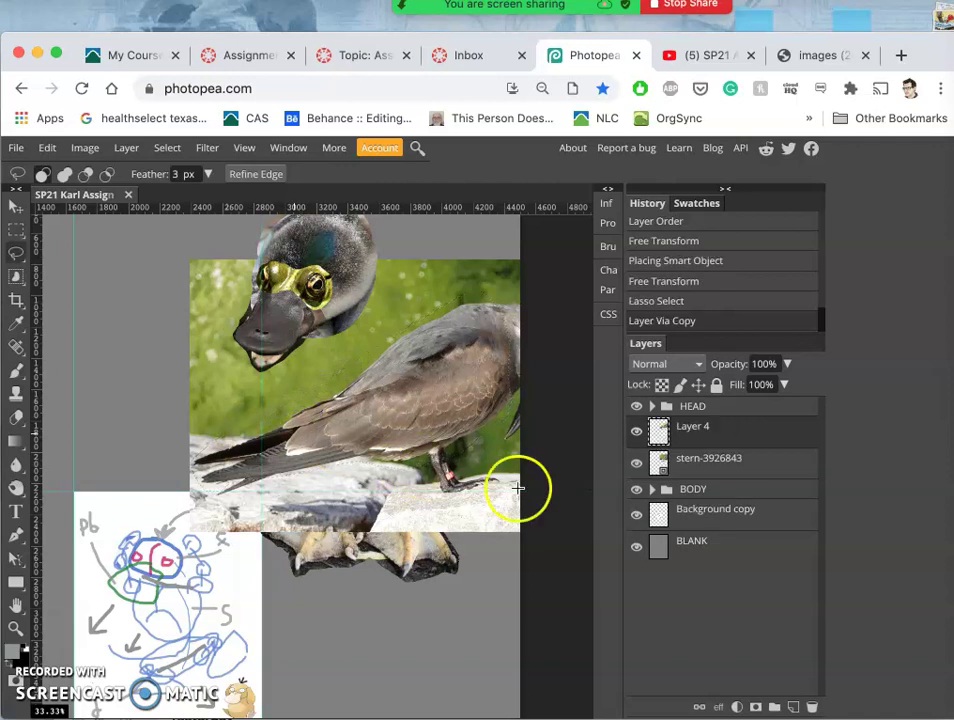
pyautogui.click(701, 476)
pyautogui.press('Delete')
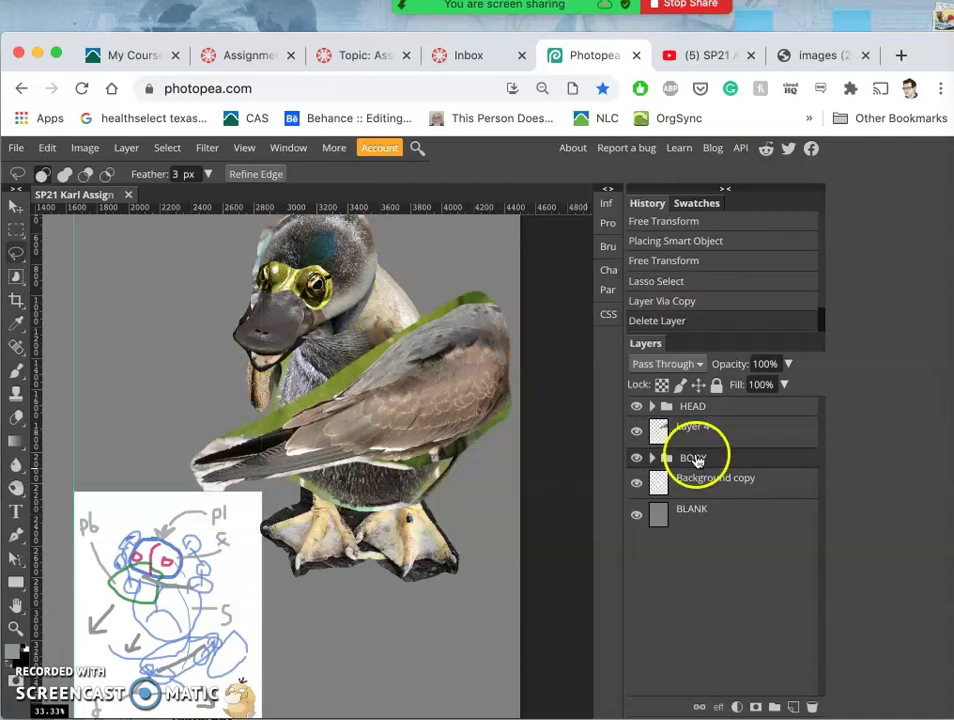
pyautogui.click(698, 432)
# Move Layer 4 below BODY, then flip, shrink and position the wing on the duck's right as a tail
pyautogui.moveTo(669, 437); pyautogui.dragTo(711, 470)
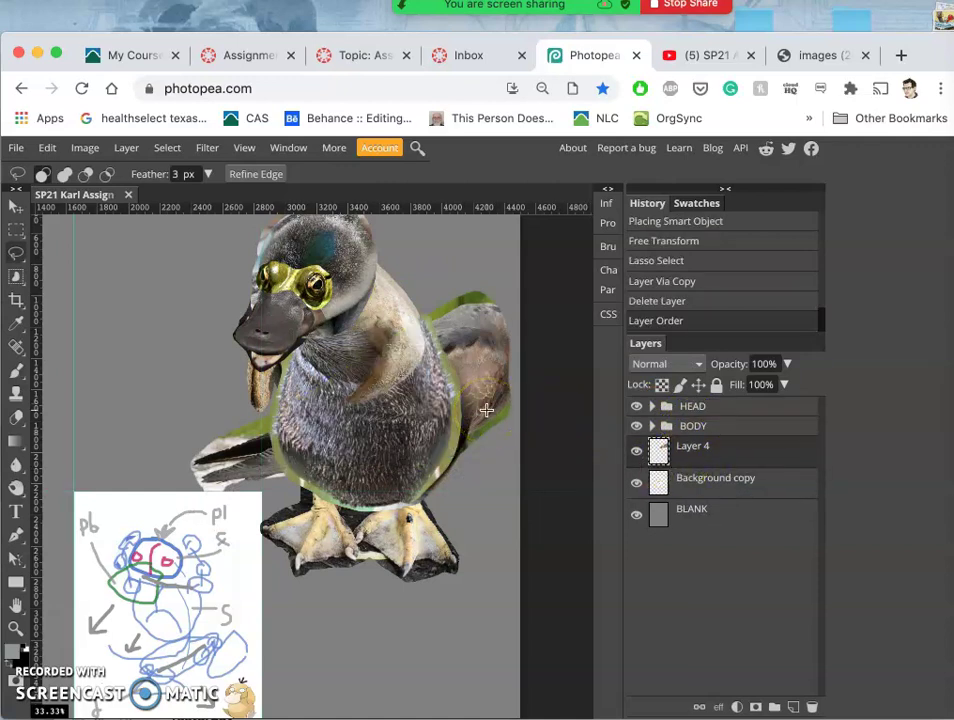
pyautogui.hotkey('ctrl', 't')
pyautogui.rightClick(474, 378)
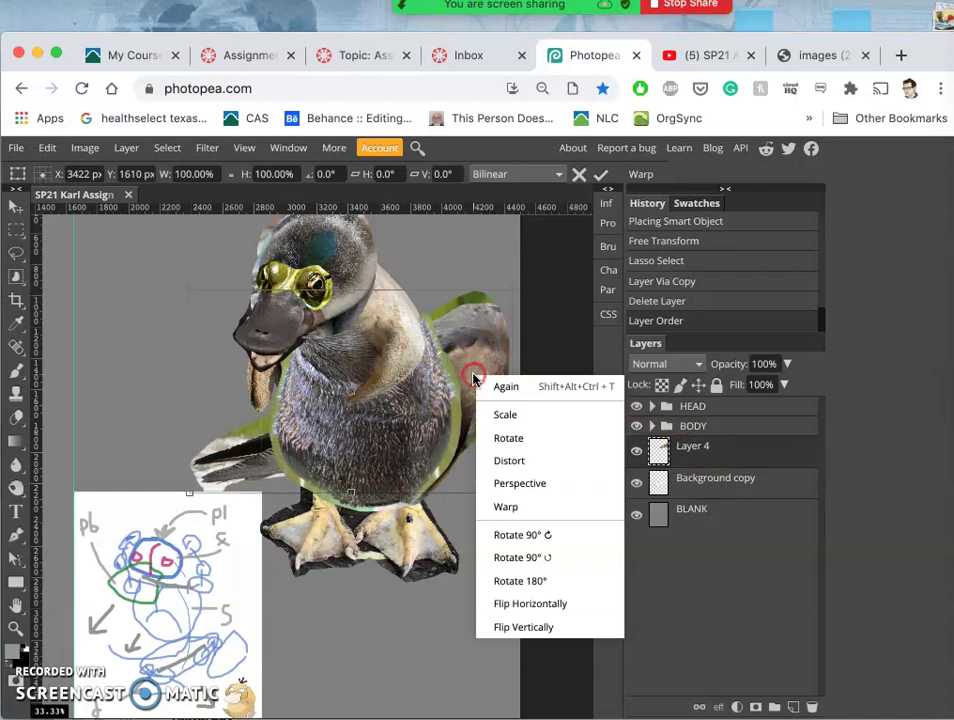
pyautogui.click(535, 604)
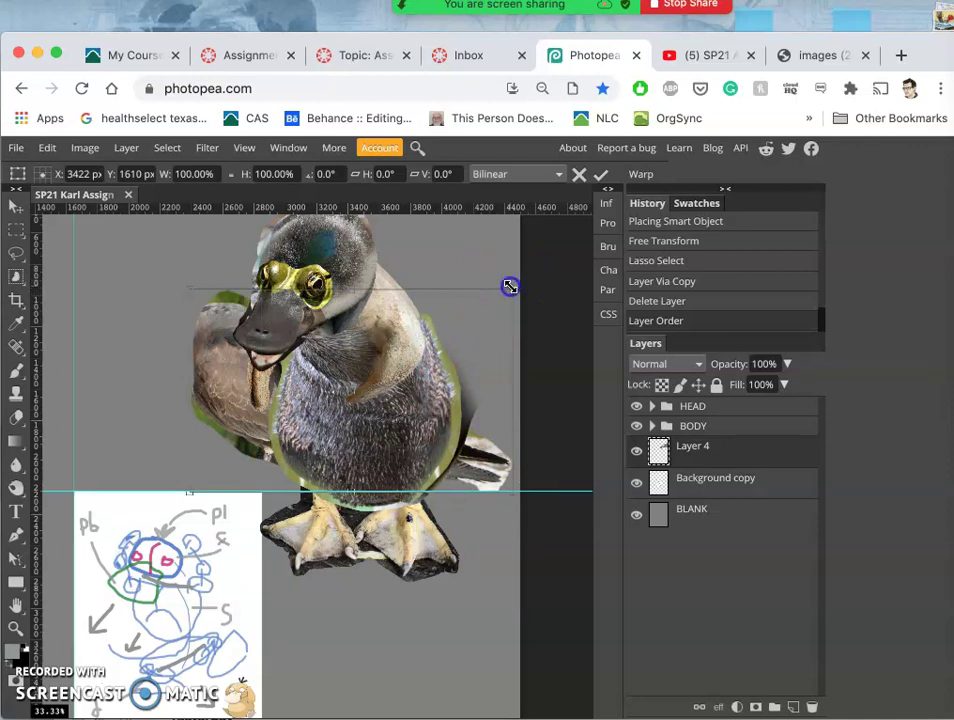
pyautogui.moveTo(510, 287); pyautogui.dragTo(327, 283)
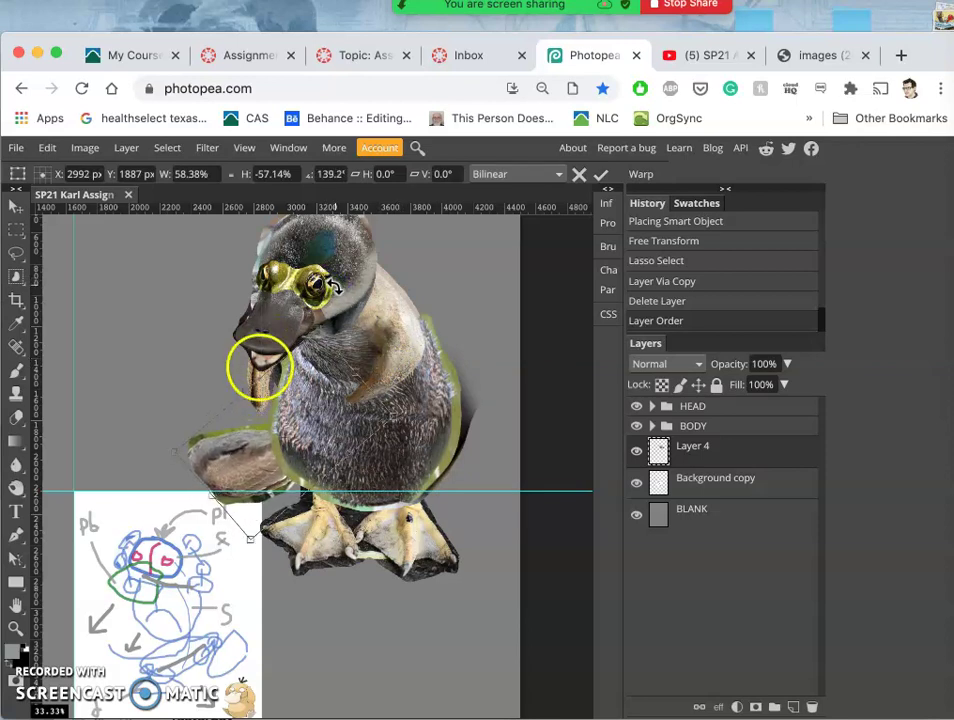
pyautogui.moveTo(233, 452); pyautogui.dragTo(397, 421)
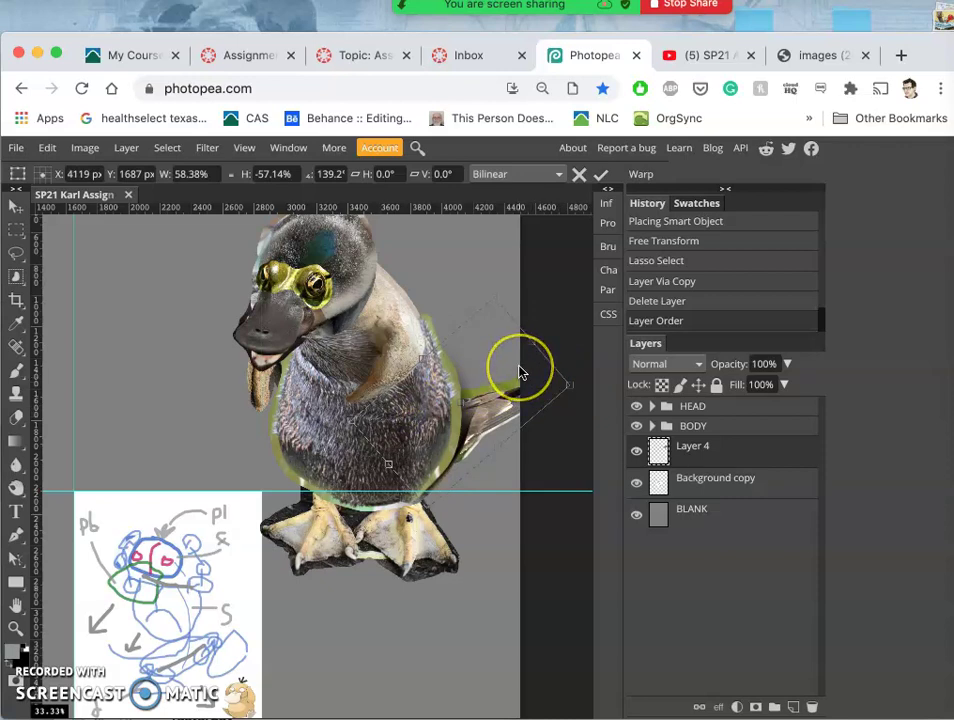
pyautogui.press('Return')
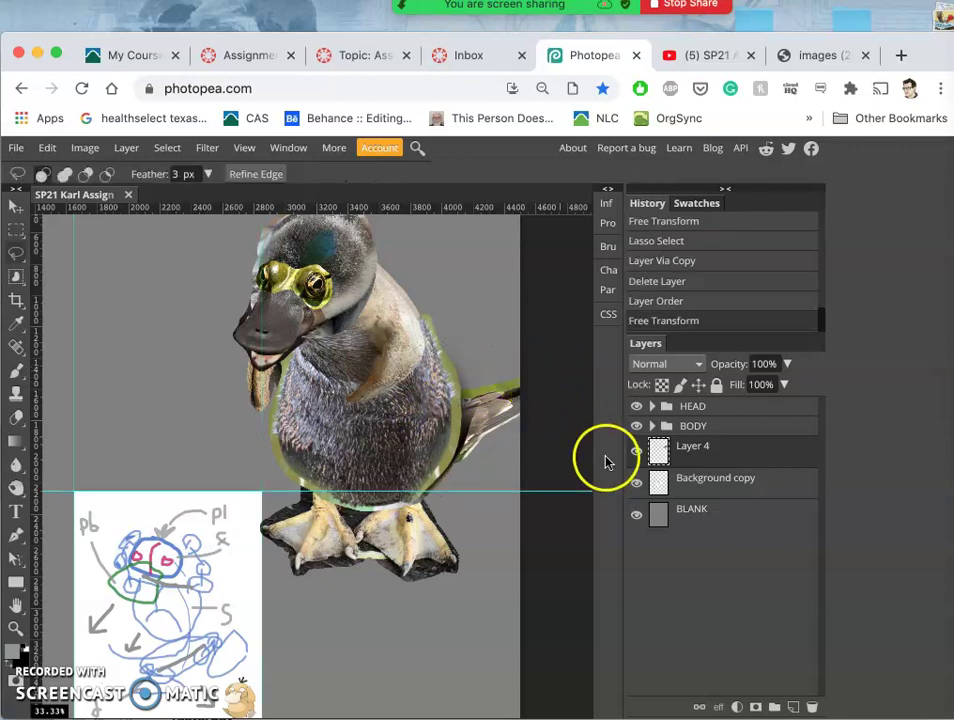
# Drag the whole duck left and down so it sits over the white sketch between the guides
pyautogui.moveTo(699, 449); pyautogui.dragTo(699, 416)
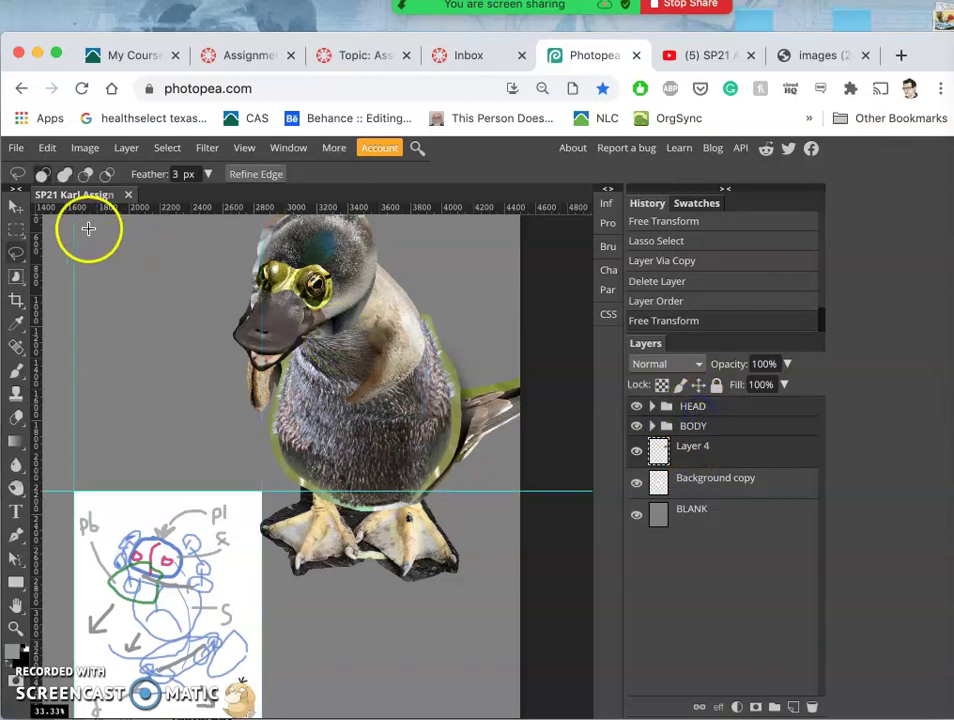
pyautogui.click(16, 205)
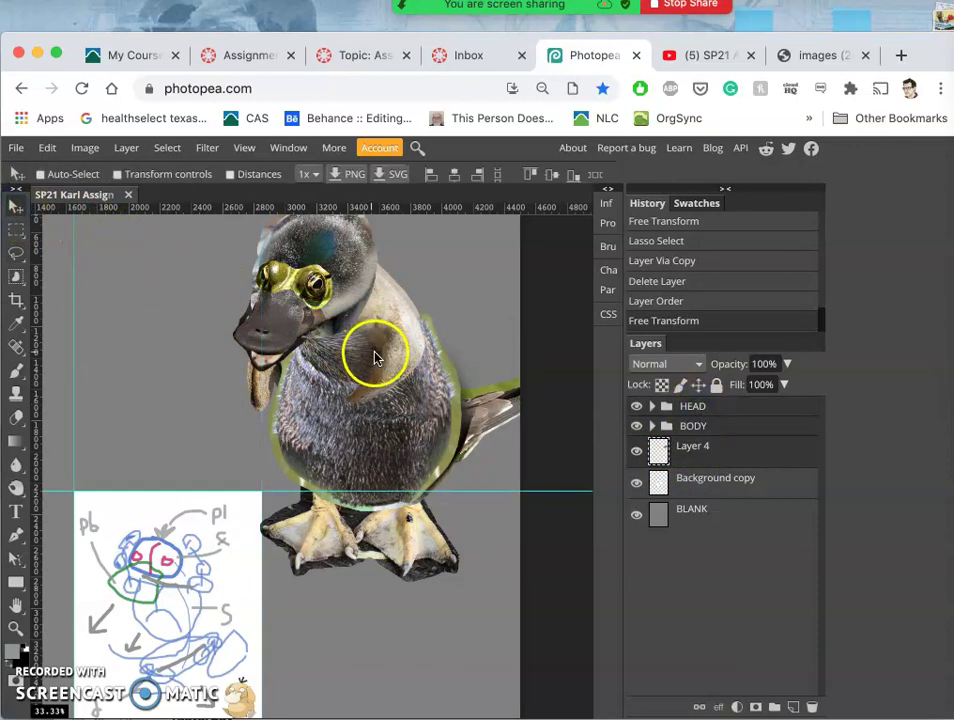
pyautogui.moveTo(333, 390); pyautogui.dragTo(258, 427)
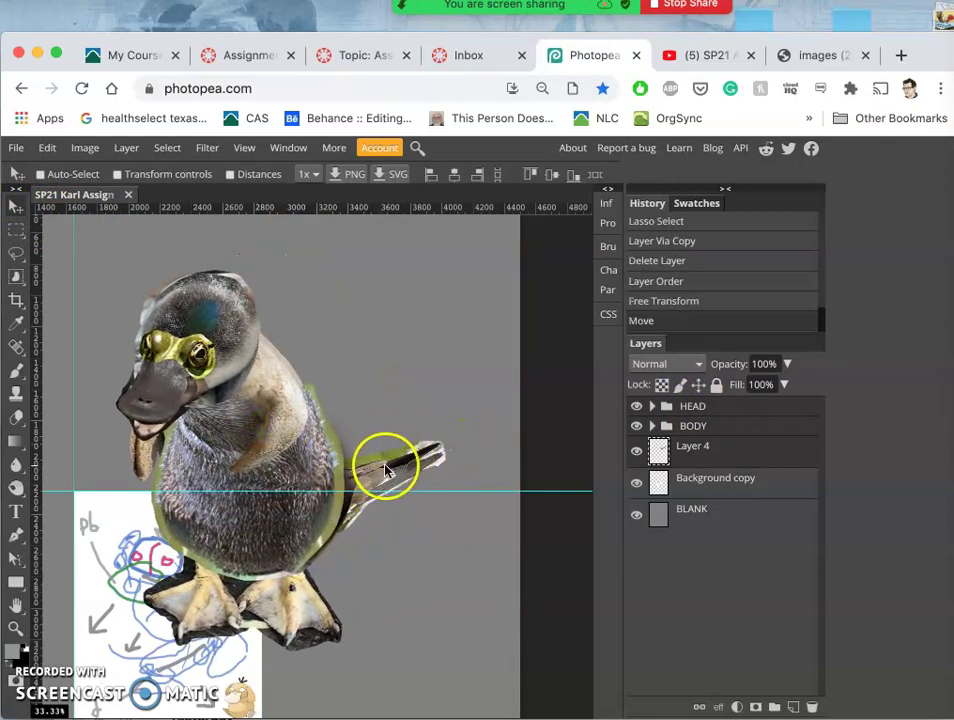
pyautogui.hscroll(-5, 386, 470)
pyautogui.scroll(-3, 386, 470)
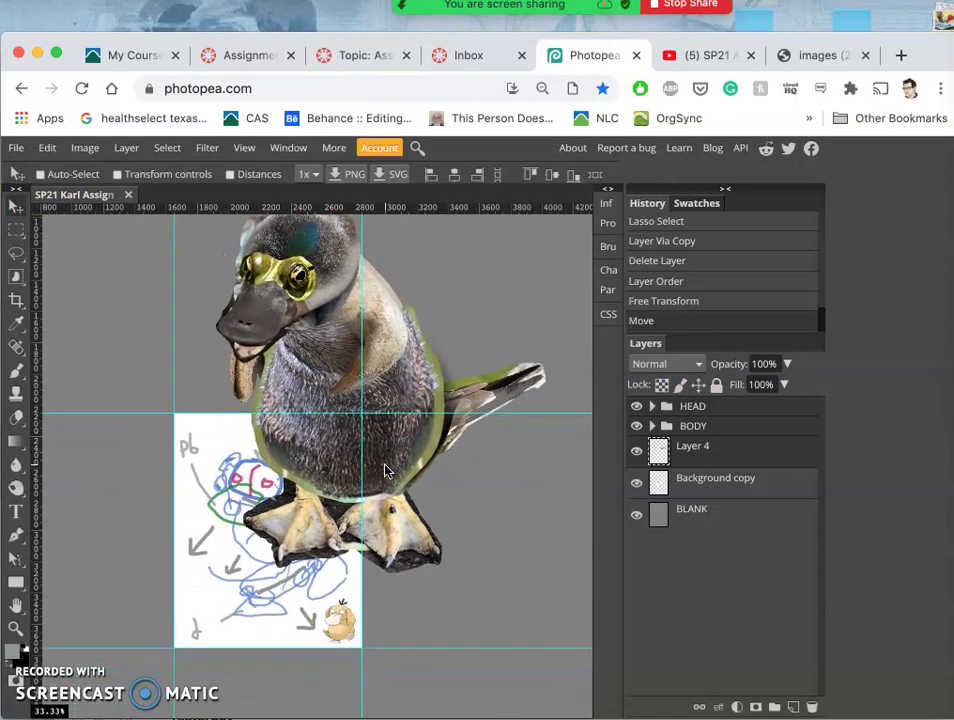
pyautogui.scroll(2, 386, 470)
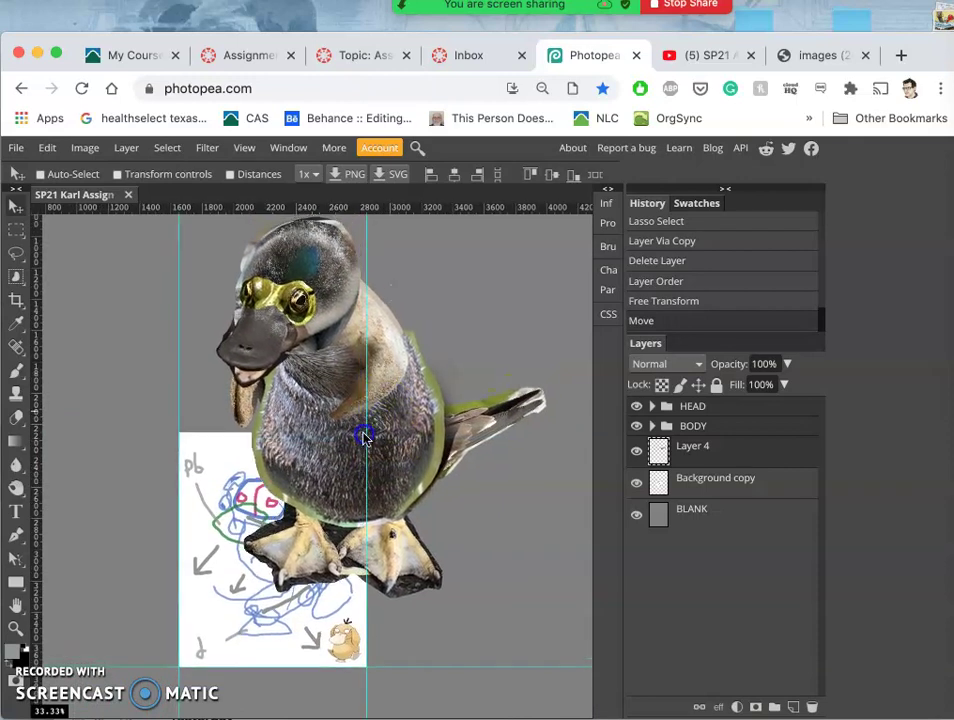
pyautogui.moveTo(363, 437)
pyautogui.mouseDown()
pyautogui.moveTo(341, 445)
pyautogui.moveTo(320, 437)
pyautogui.moveTo(335, 425)
pyautogui.mouseUp()
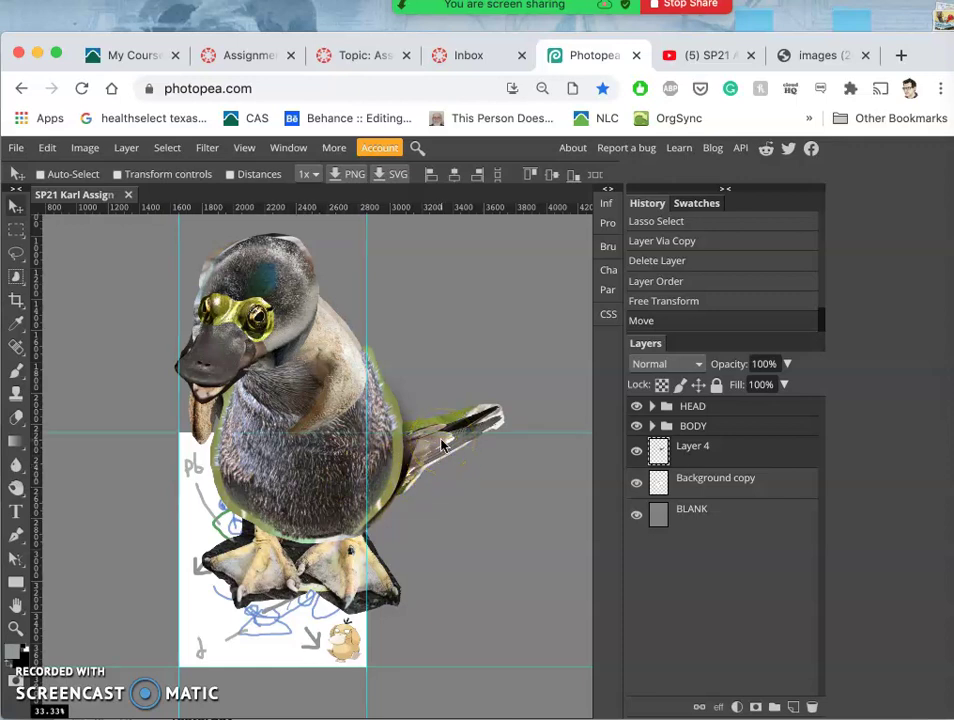
# Rotate the Layer 4 tail upward and distort it toward the duck's body
pyautogui.click(632, 440)
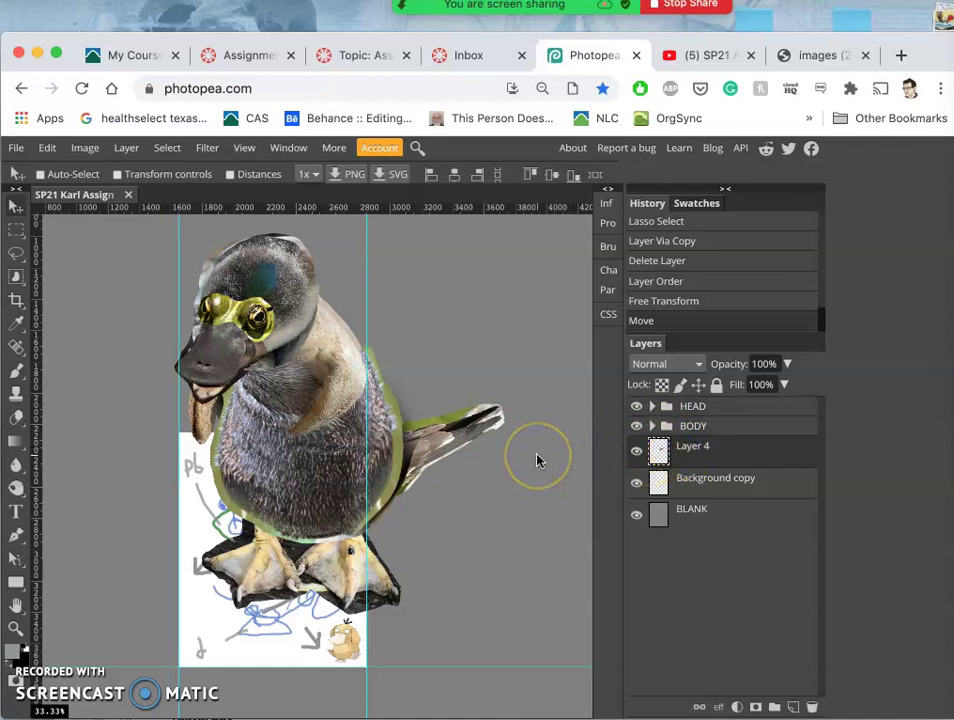
pyautogui.hotkey('ctrl', 't')
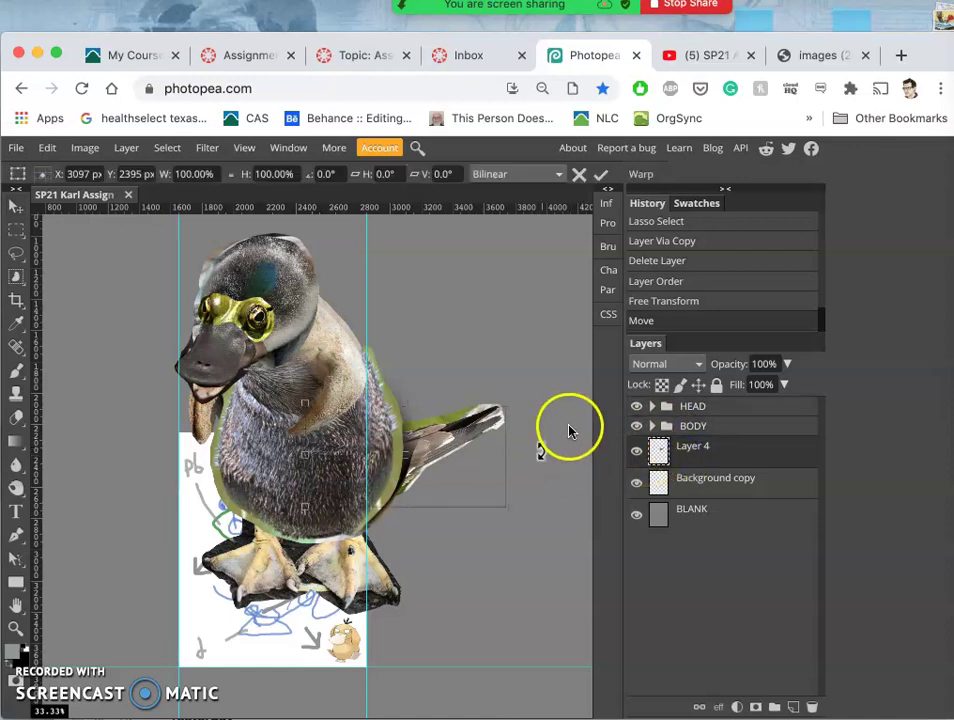
pyautogui.rightClick(492, 413)
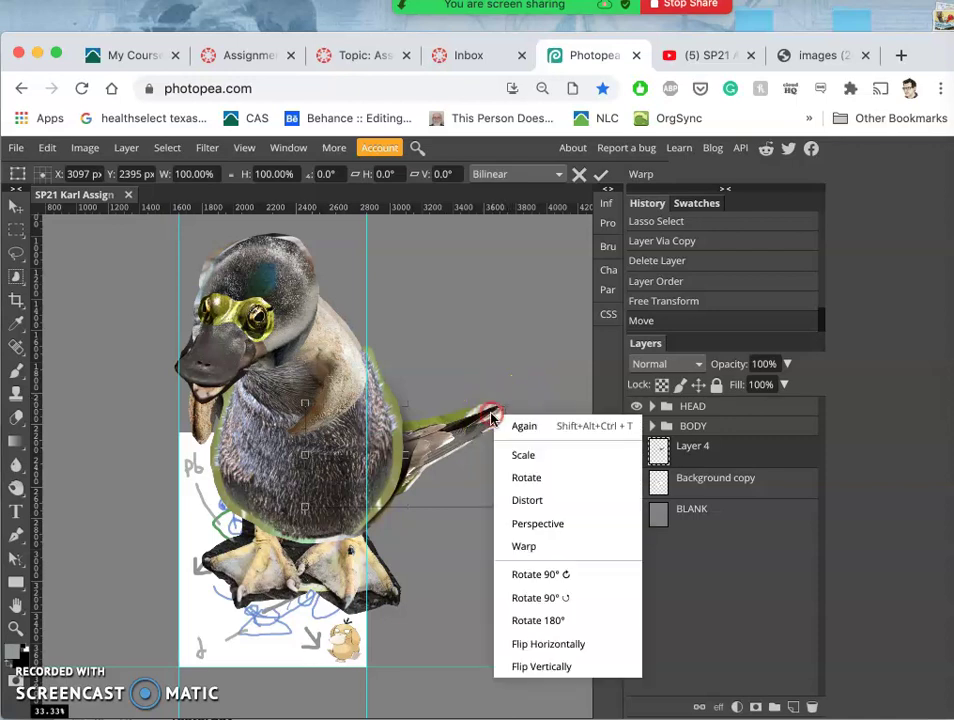
pyautogui.click(524, 500)
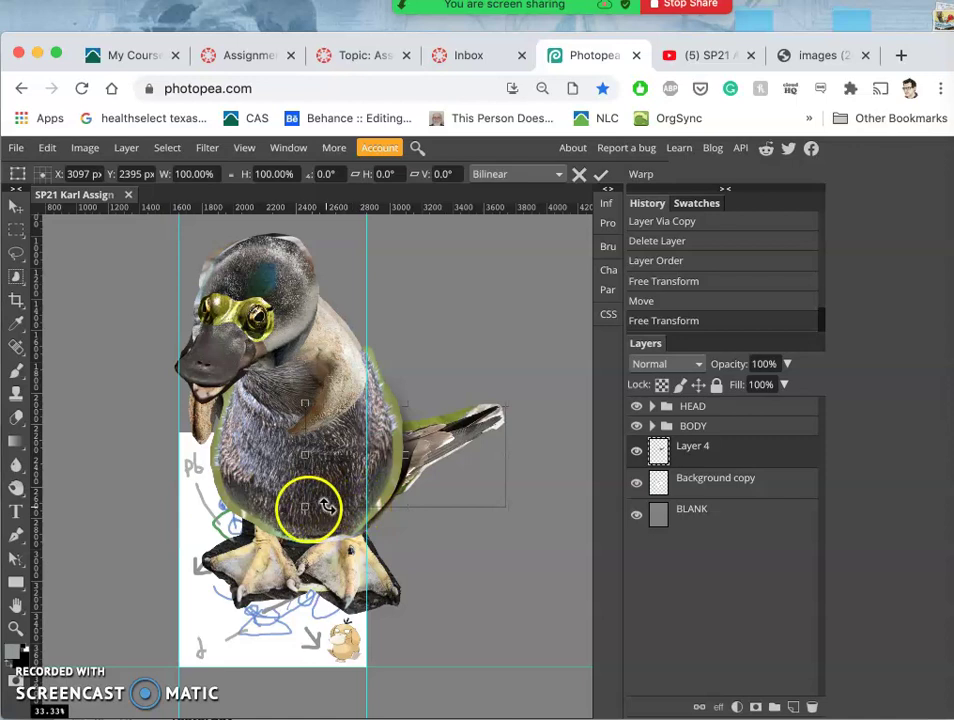
pyautogui.moveTo(300, 507); pyautogui.dragTo(345, 525)
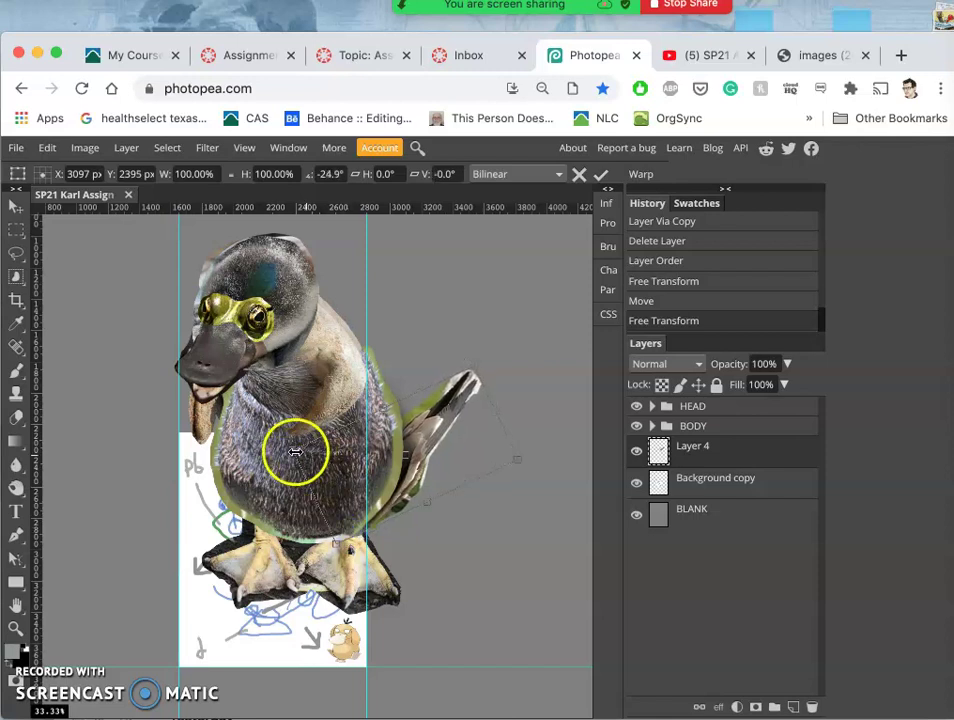
pyautogui.rightClick(328, 455)
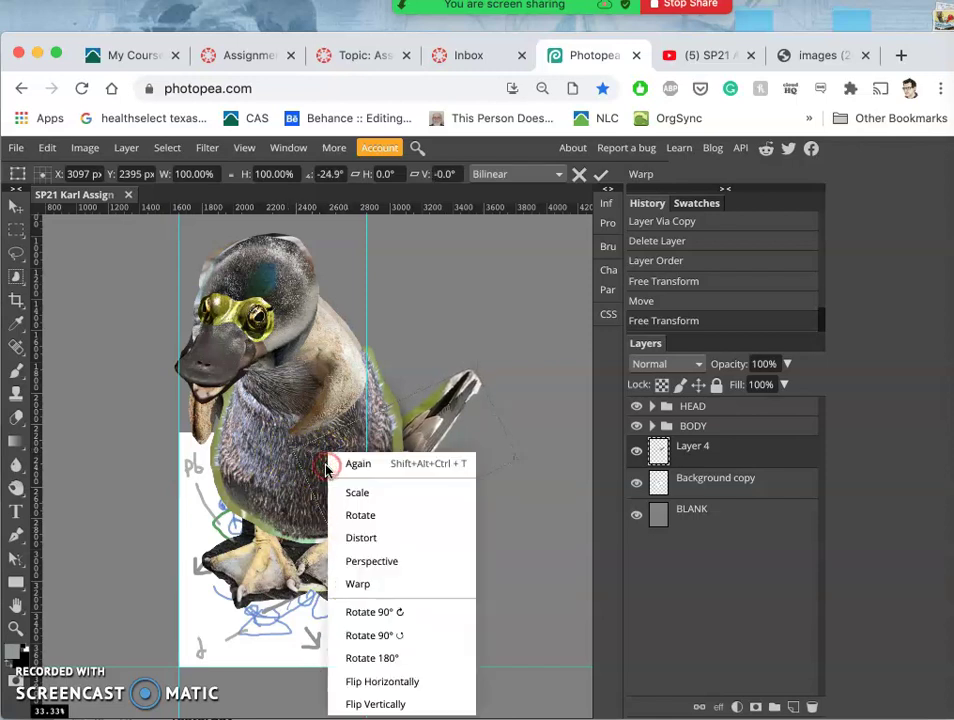
pyautogui.click(359, 540)
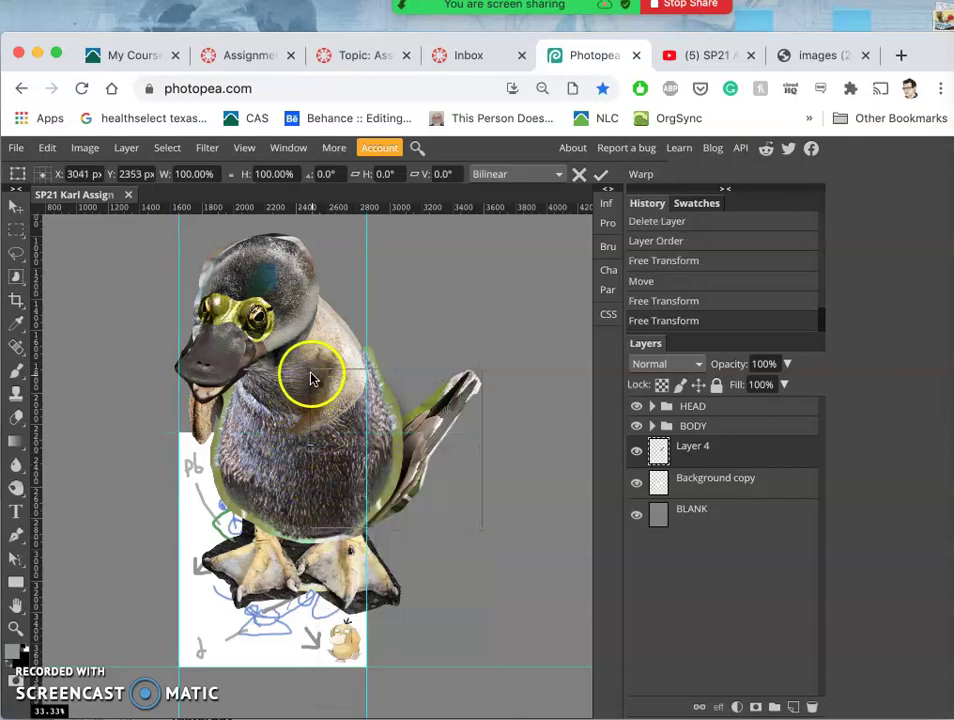
pyautogui.moveTo(301, 368); pyautogui.dragTo(290, 336)
pyautogui.moveTo(461, 491); pyautogui.dragTo(515, 573)
pyautogui.click(421, 398)
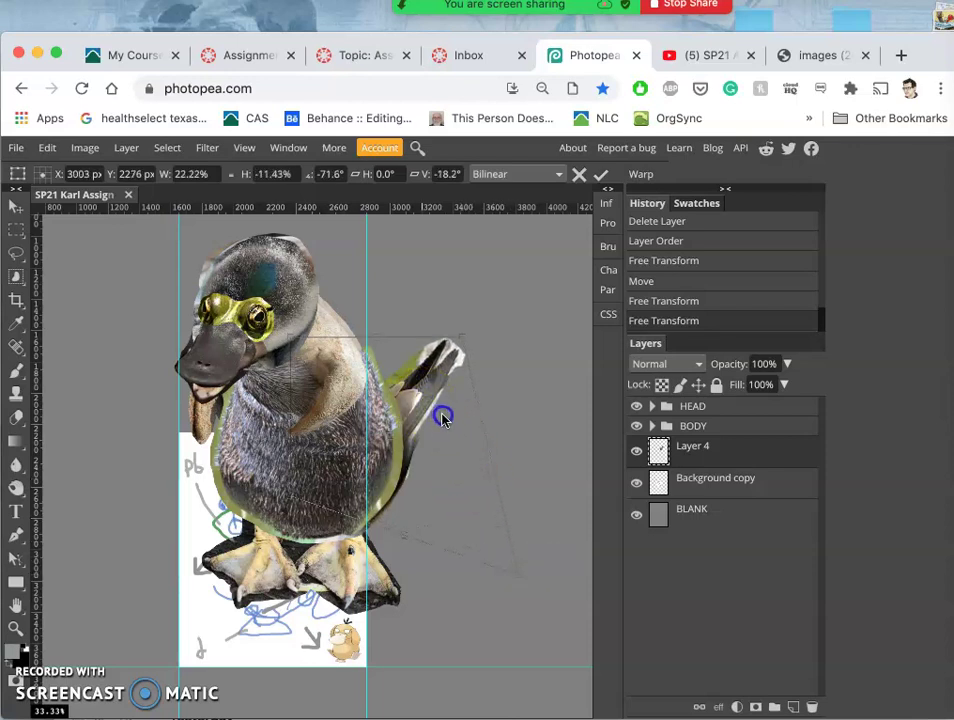
pyautogui.moveTo(443, 418); pyautogui.dragTo(460, 425)
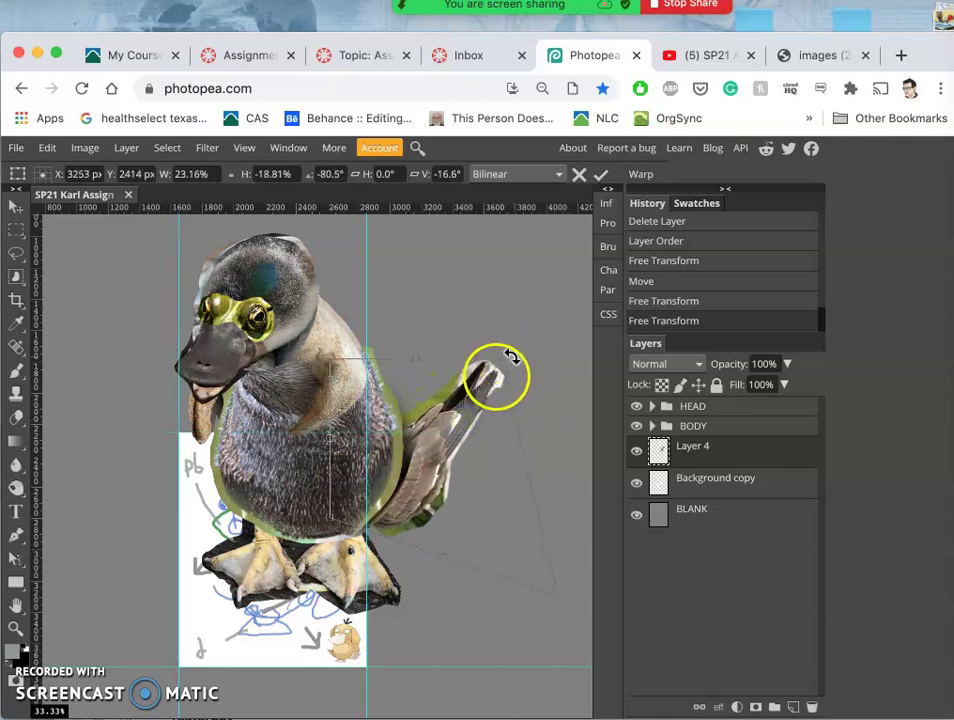
# Warp the tail so its tip curves upward and hugs the back of the duck
pyautogui.rightClick(487, 395)
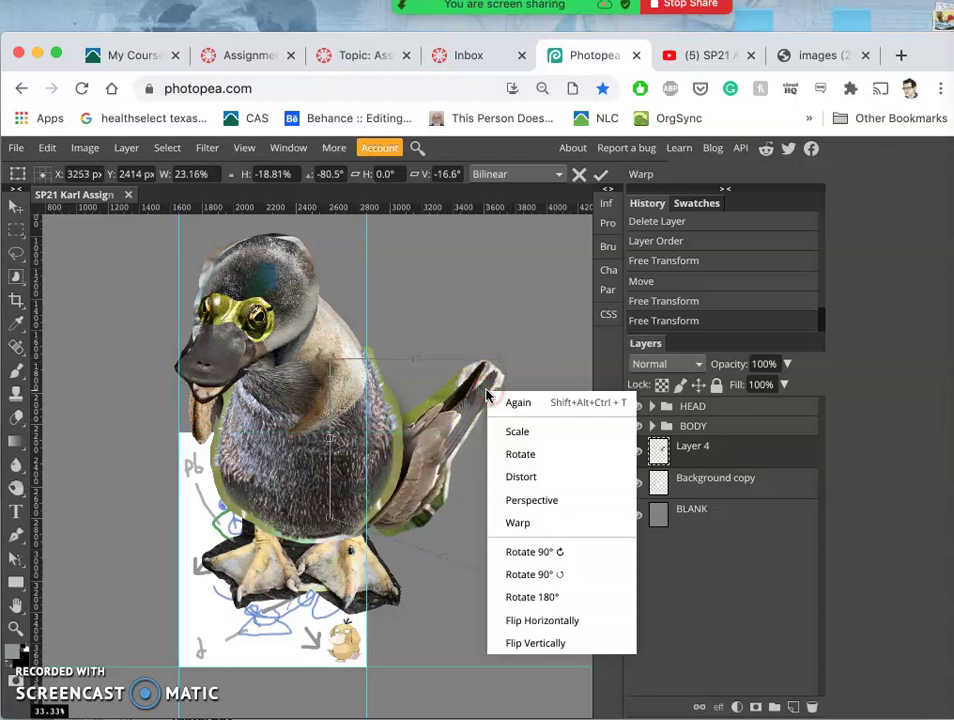
pyautogui.click(509, 519)
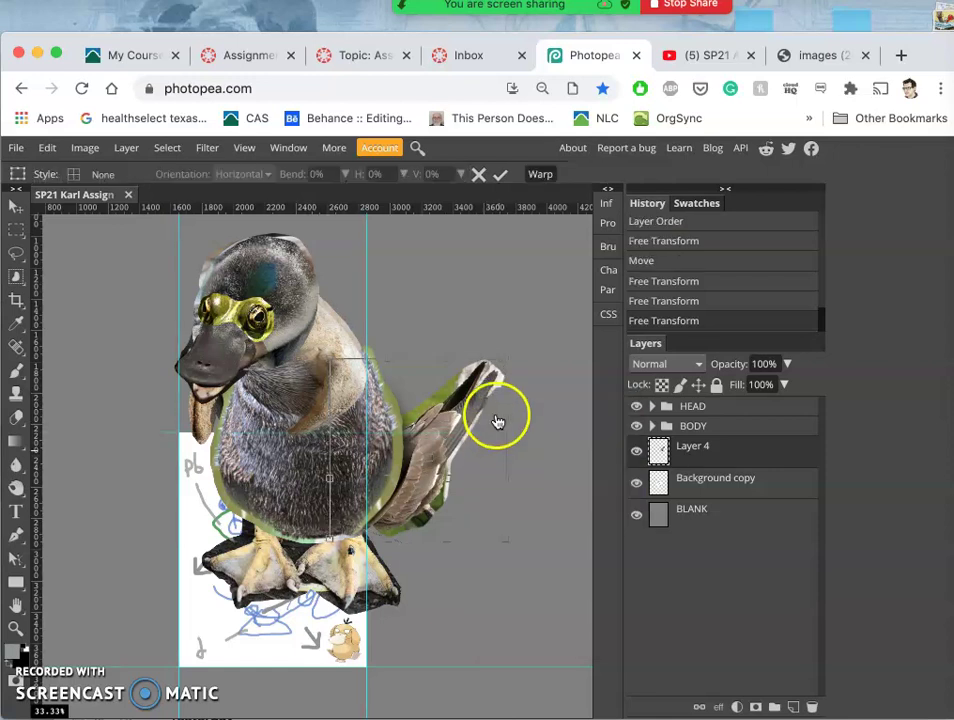
pyautogui.moveTo(483, 388); pyautogui.dragTo(507, 386)
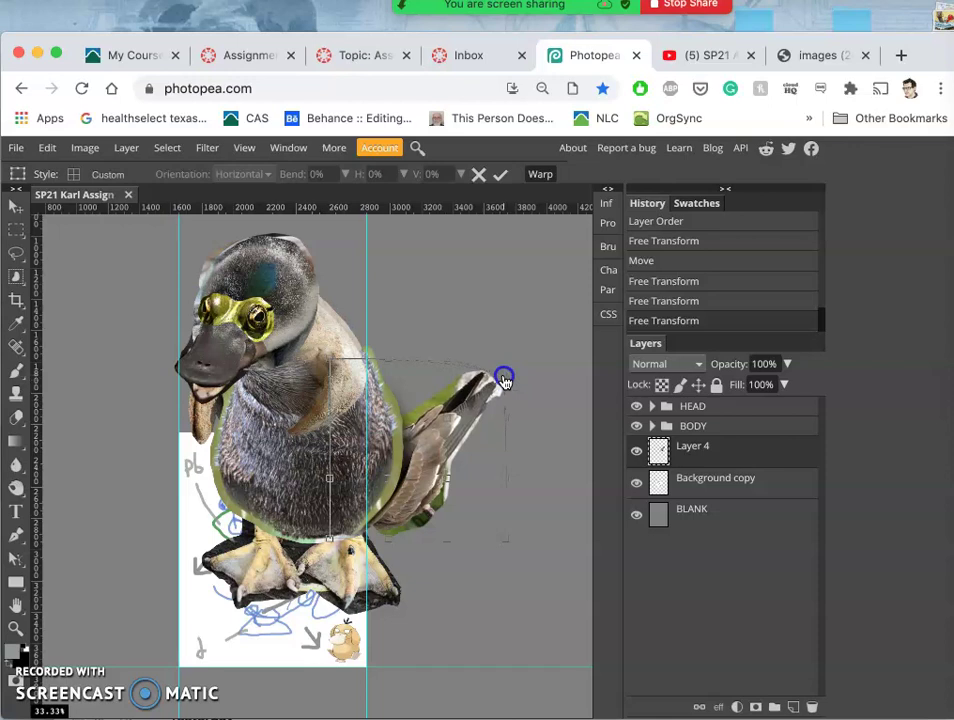
pyautogui.moveTo(456, 407); pyautogui.dragTo(438, 478)
pyautogui.moveTo(506, 395)
pyautogui.mouseDown()
pyautogui.moveTo(494, 411)
pyautogui.moveTo(493, 398)
pyautogui.mouseUp()
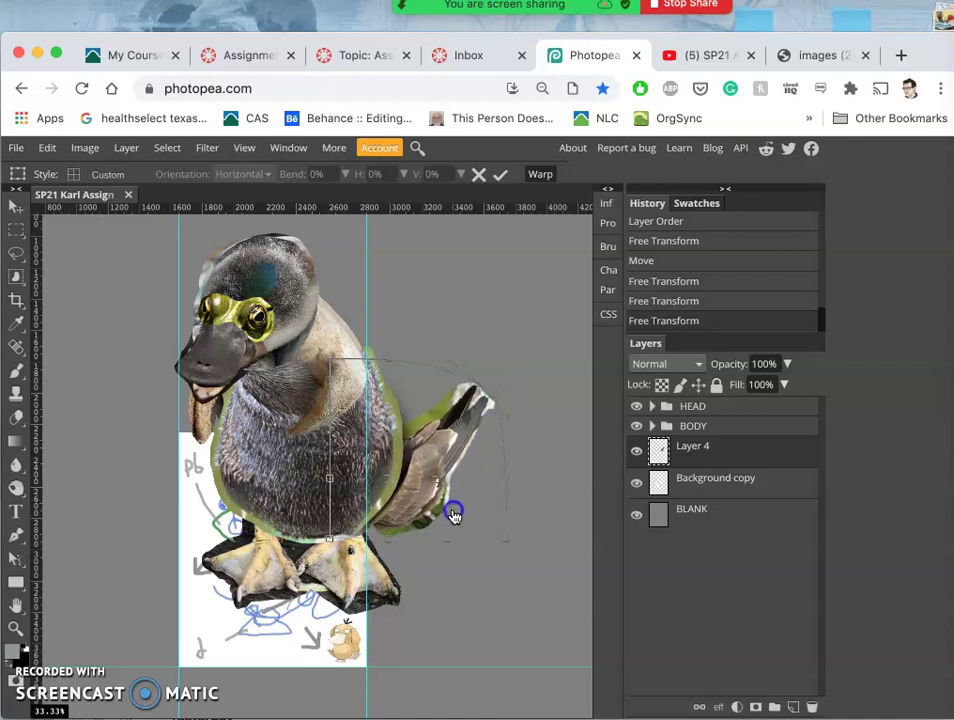
pyautogui.moveTo(454, 516); pyautogui.dragTo(412, 428)
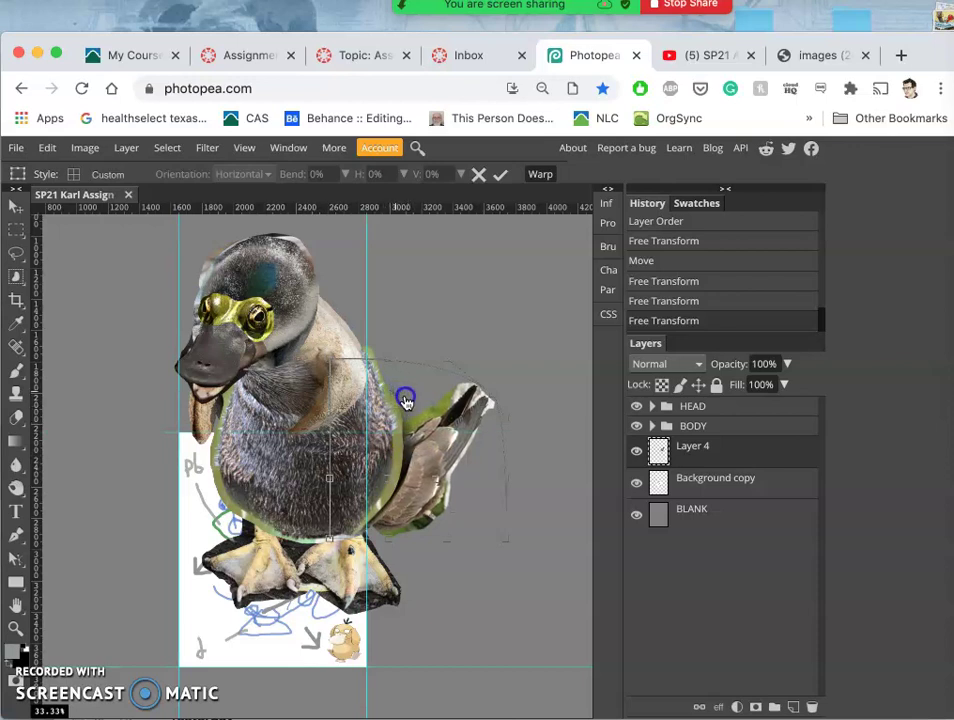
pyautogui.moveTo(409, 404); pyautogui.dragTo(321, 327)
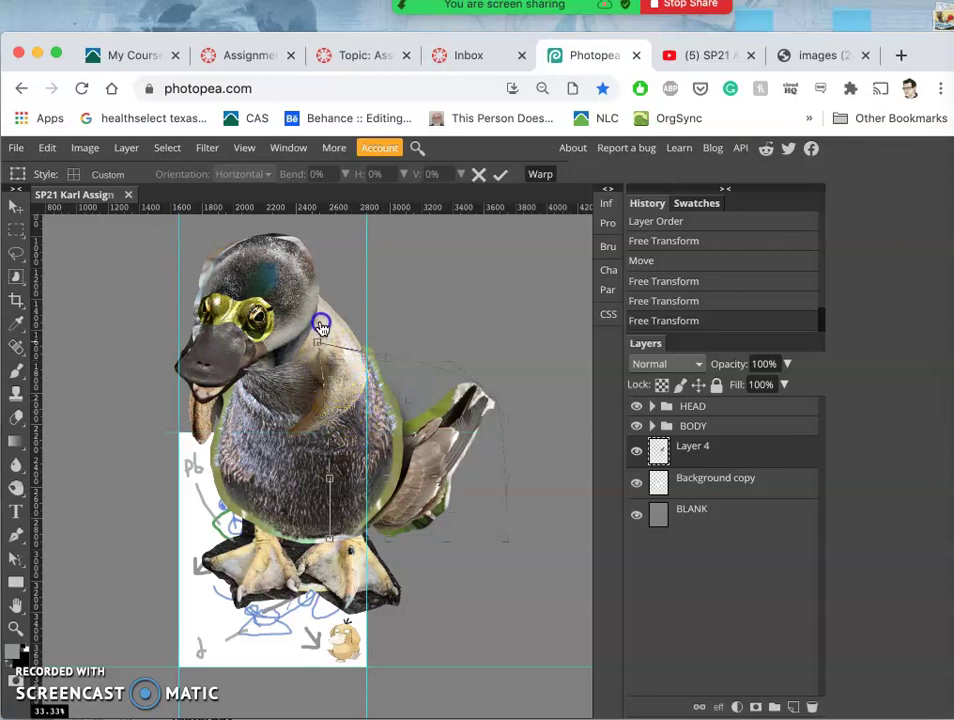
pyautogui.moveTo(329, 480); pyautogui.dragTo(303, 460)
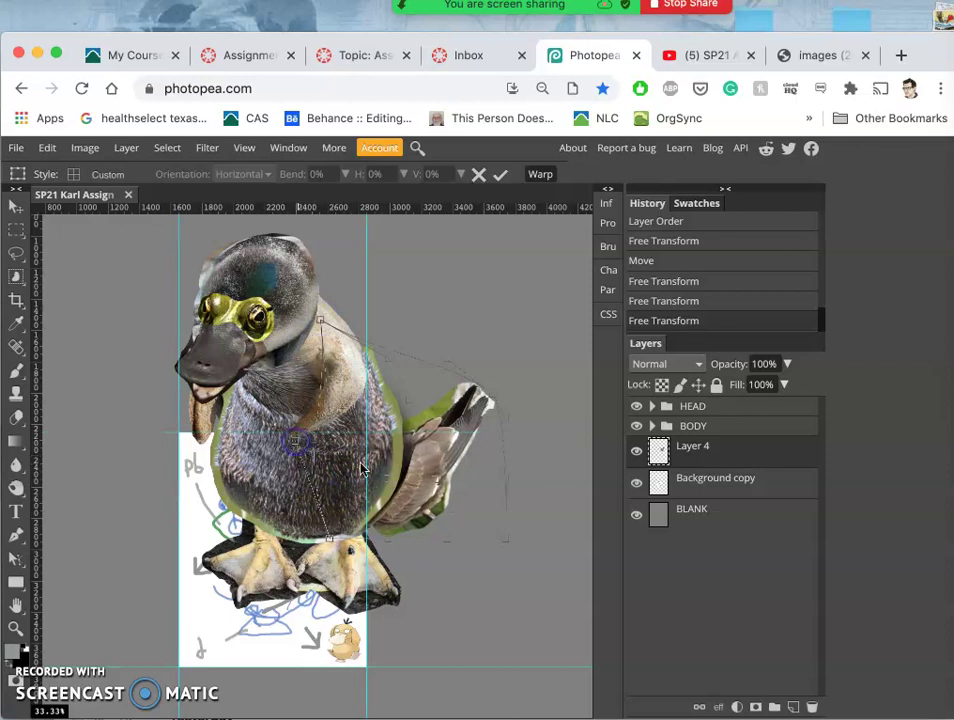
pyautogui.moveTo(505, 538)
pyautogui.mouseDown()
pyautogui.moveTo(506, 512)
pyautogui.moveTo(503, 540)
pyautogui.mouseUp()
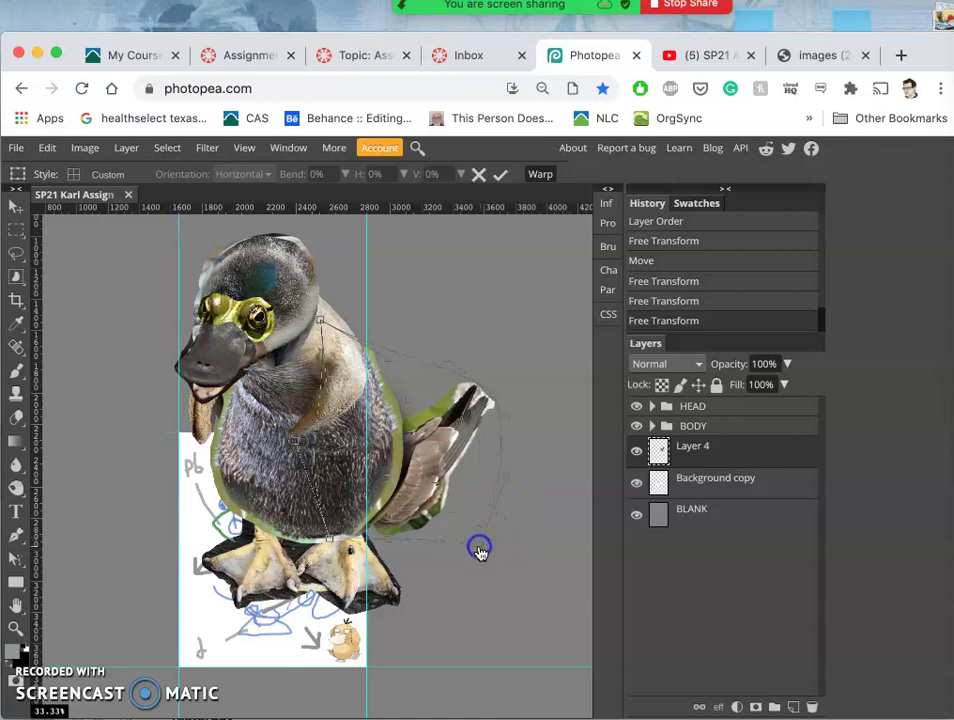
pyautogui.moveTo(507, 422); pyautogui.dragTo(496, 398)
pyautogui.moveTo(408, 505); pyautogui.dragTo(408, 458)
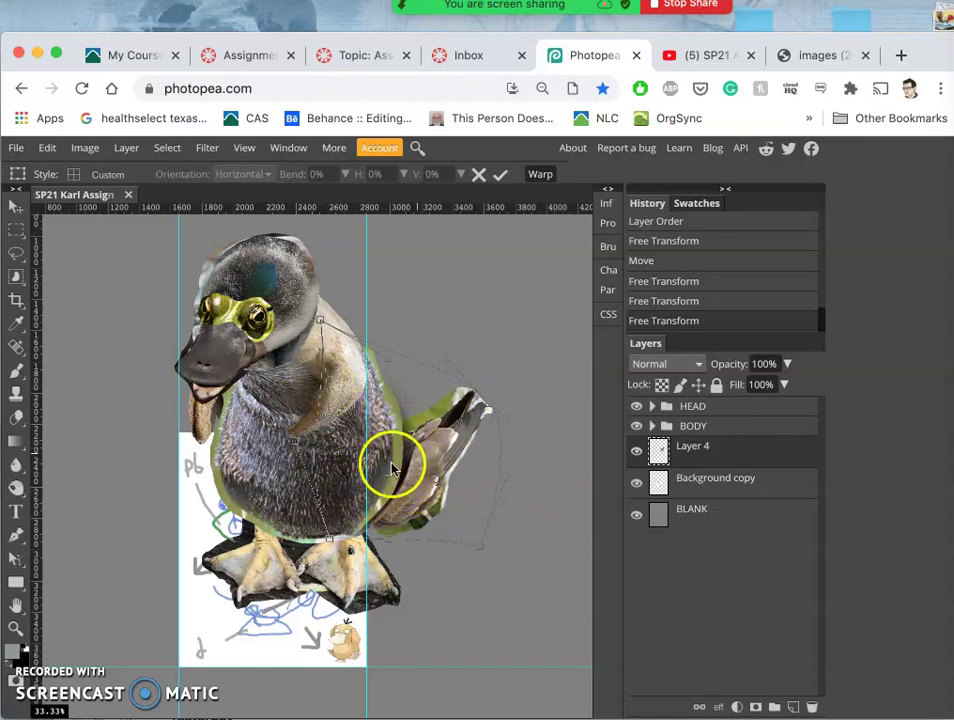
# Commit the tail warp and nudge the tail up and right behind the duck
pyautogui.press('Return')
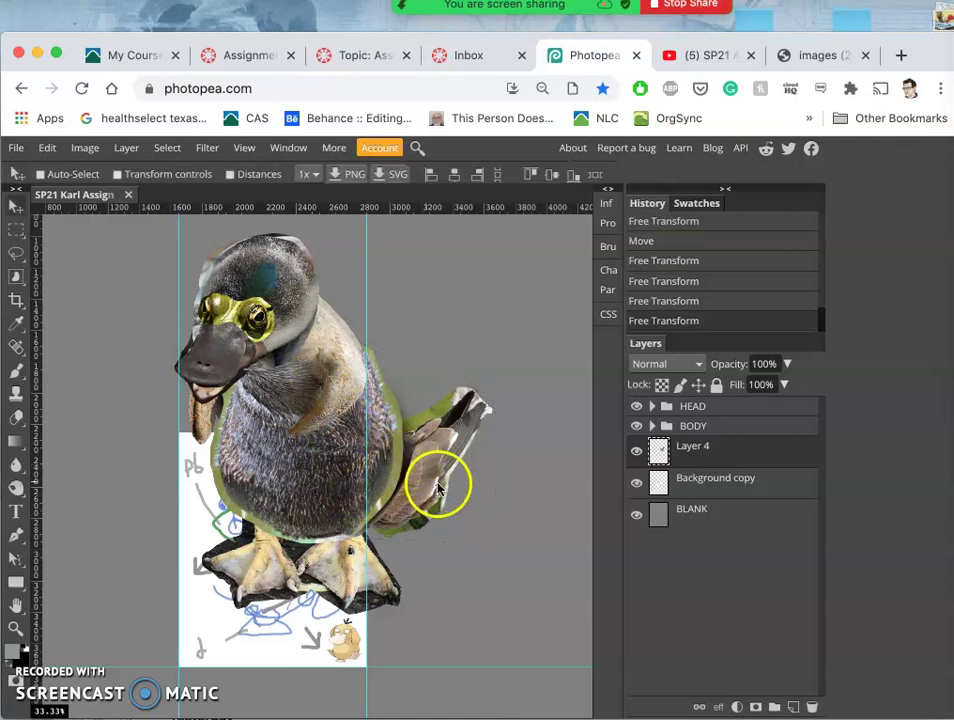
pyautogui.moveTo(240, 270); pyautogui.dragTo(411, 492)
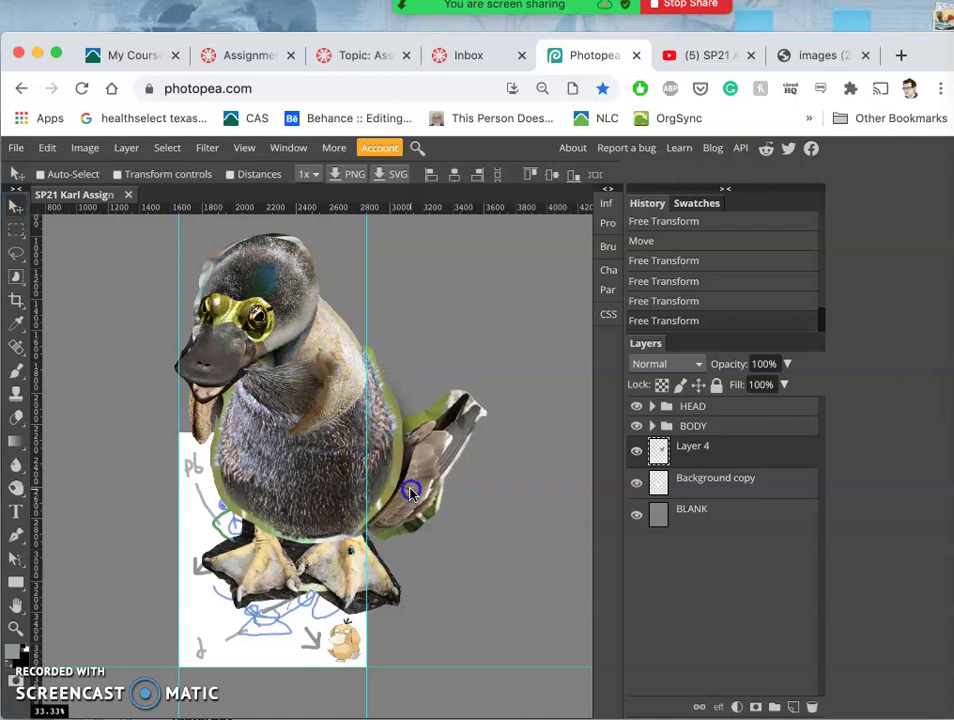
pyautogui.moveTo(410, 493); pyautogui.dragTo(424, 444)
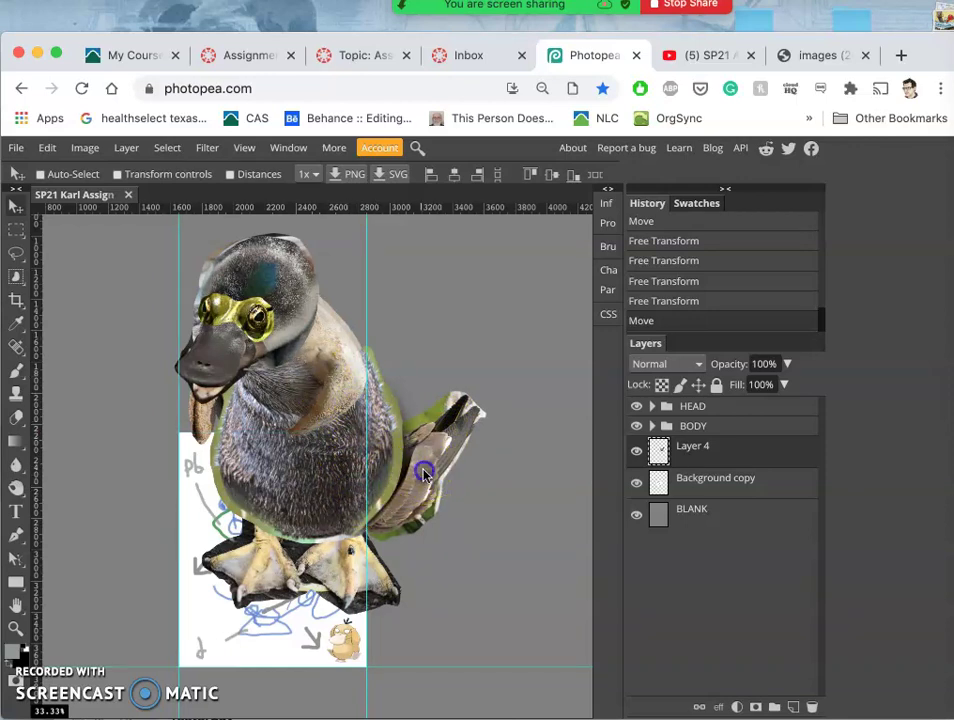
pyautogui.moveTo(424, 473); pyautogui.dragTo(416, 471)
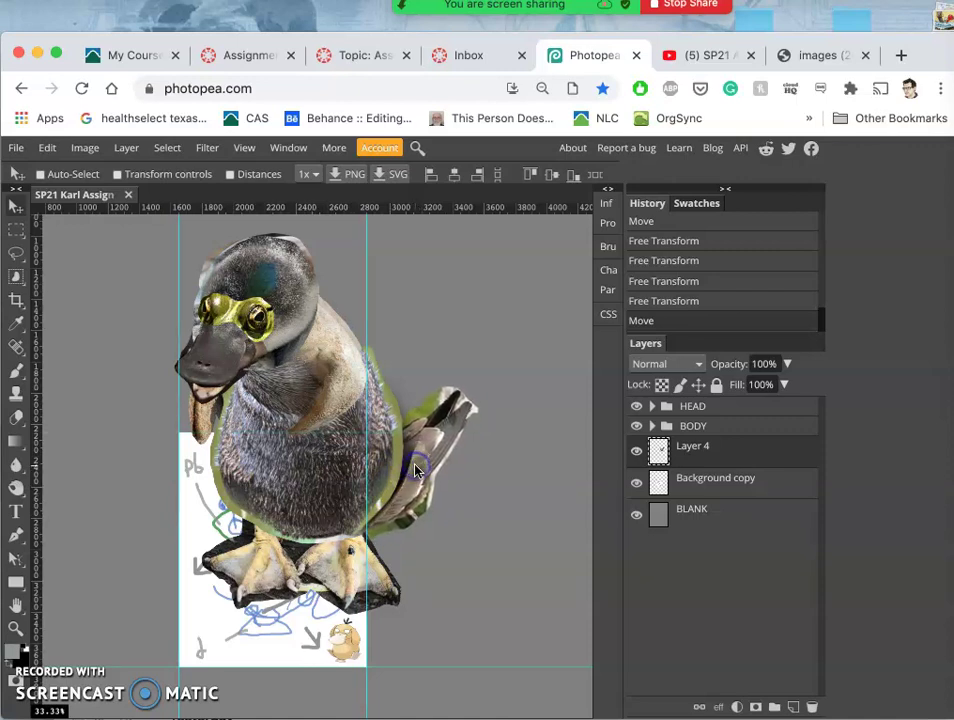
pyautogui.hotkey('ctrl', 't')
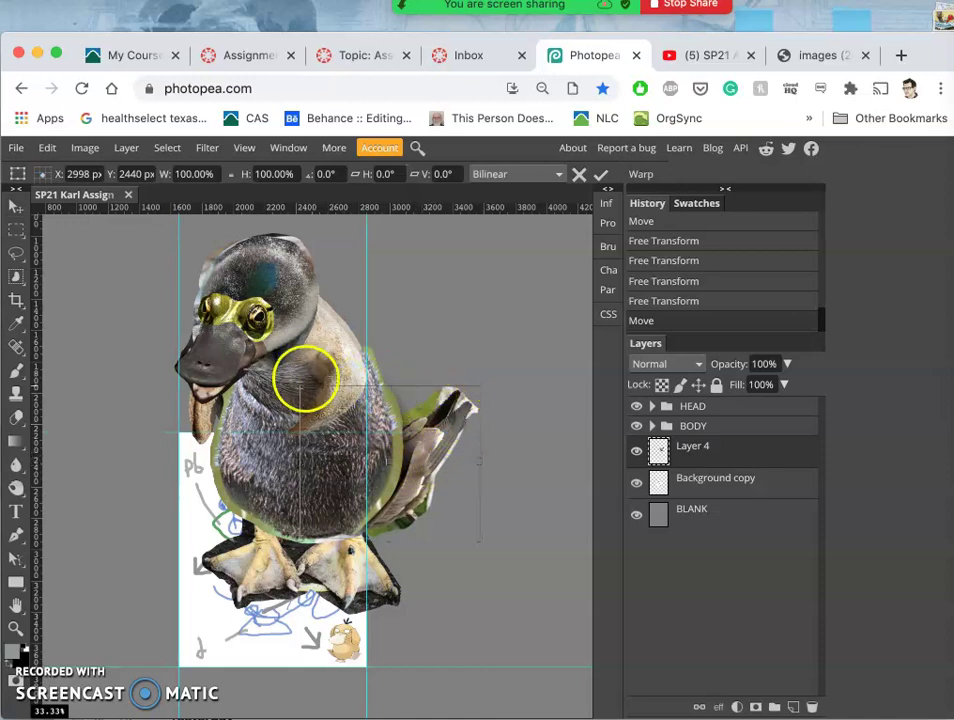
pyautogui.moveTo(299, 383)
pyautogui.mouseDown()
pyautogui.moveTo(273, 376)
pyautogui.moveTo(292, 380)
pyautogui.mouseUp()
pyautogui.hotkey('ctrl', 'z')
pyautogui.rightClick(431, 405)
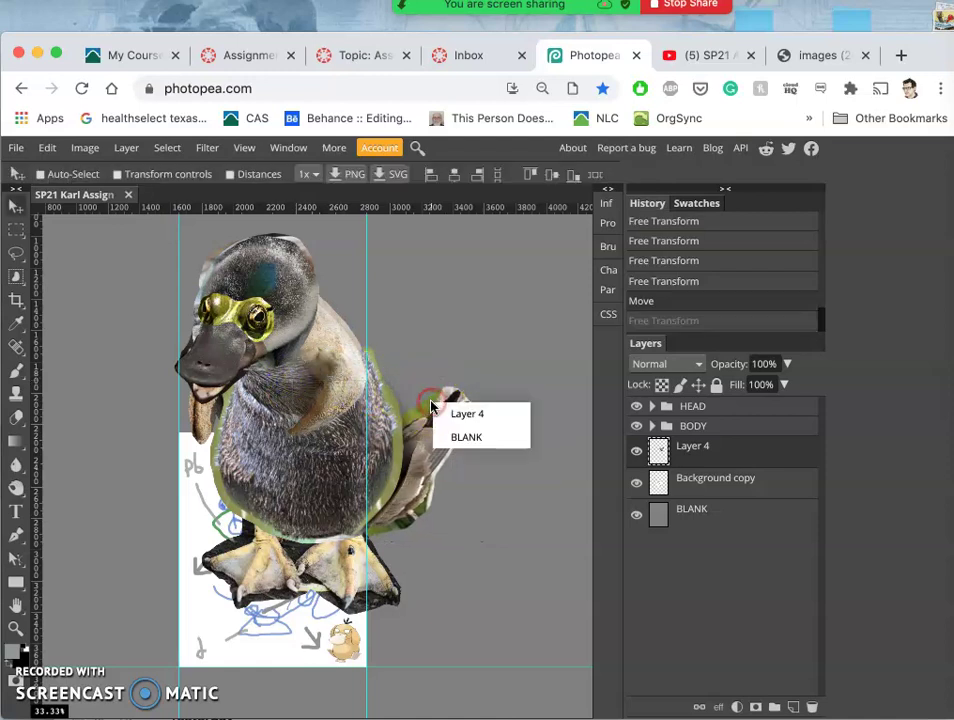
pyautogui.click(416, 418)
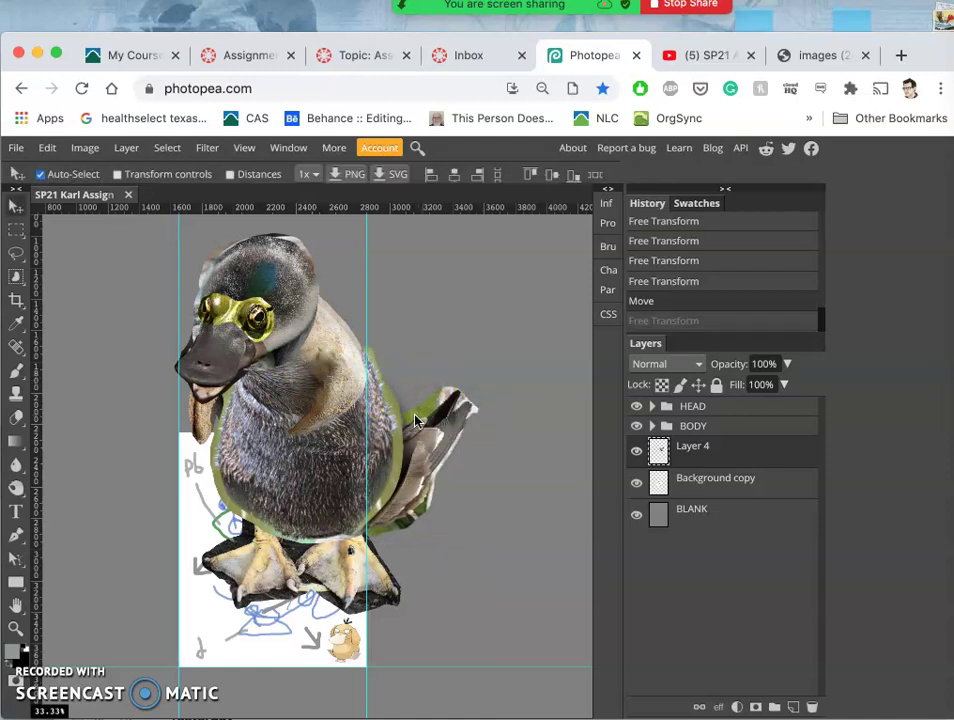
# Distort the wing's corner inward so the tail tucks narrower against the duck's back
pyautogui.hotkey('ctrl', 't')
pyautogui.rightClick(428, 455)
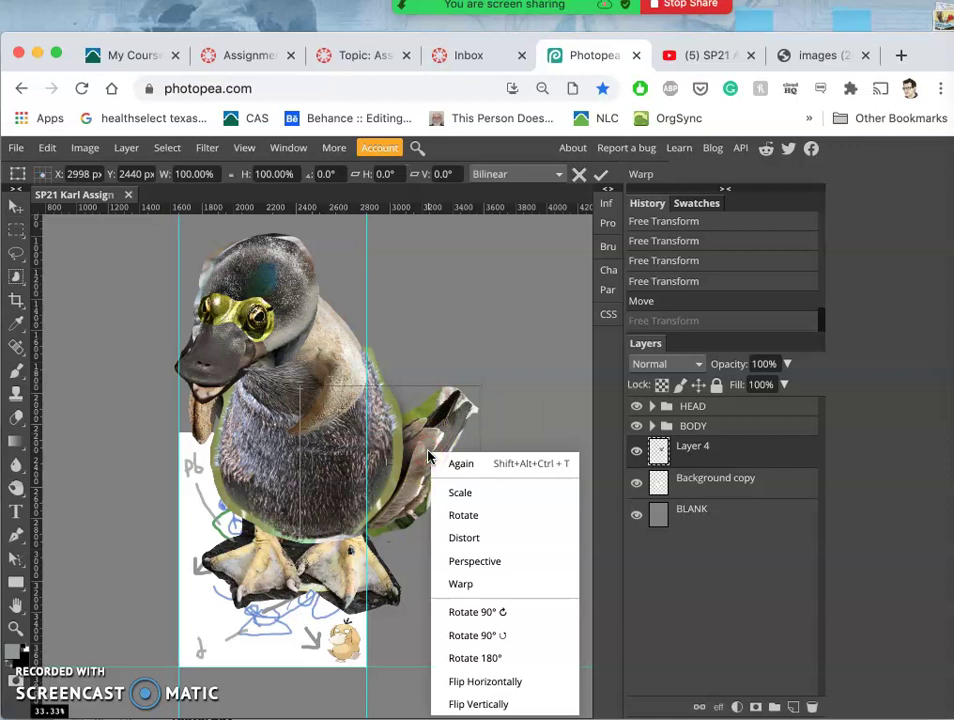
pyautogui.click(465, 537)
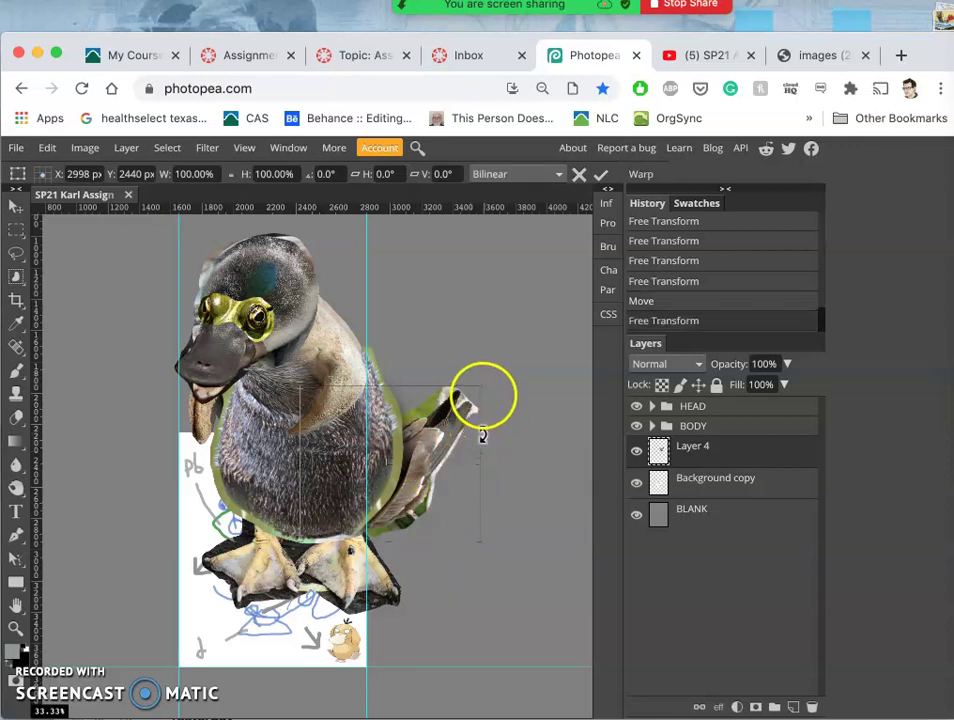
pyautogui.moveTo(483, 385); pyautogui.dragTo(443, 389)
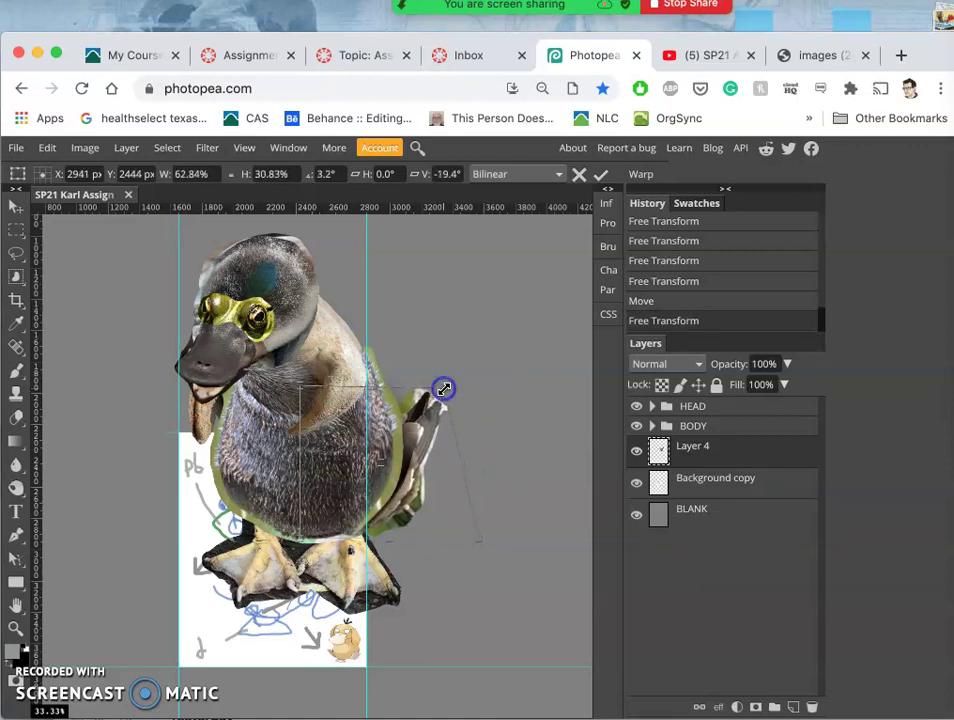
pyautogui.press('Return')
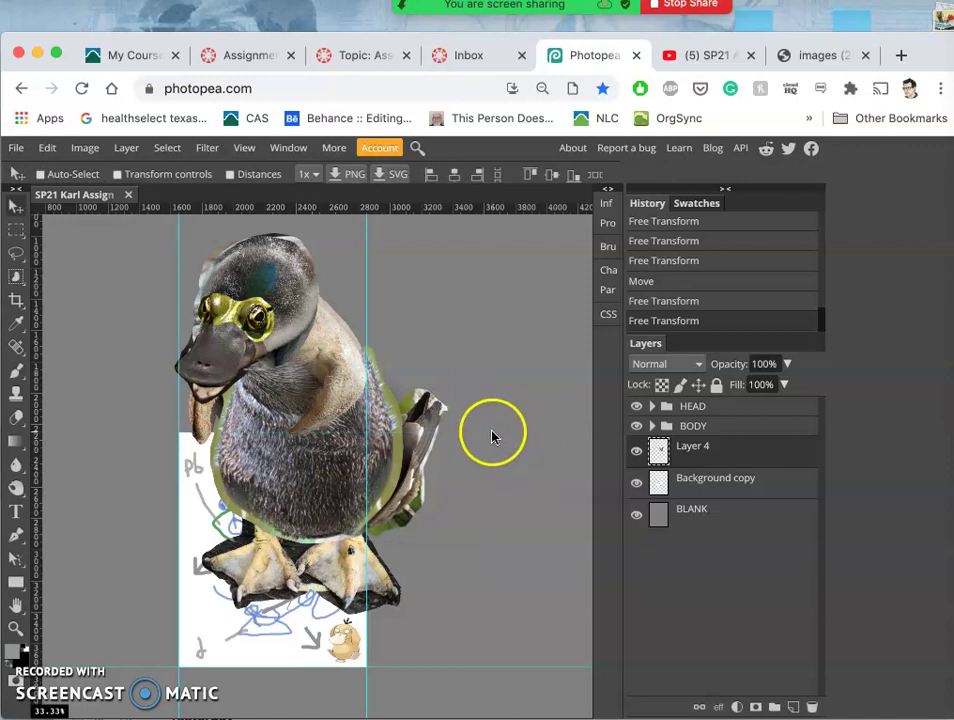
pyautogui.click(695, 450)
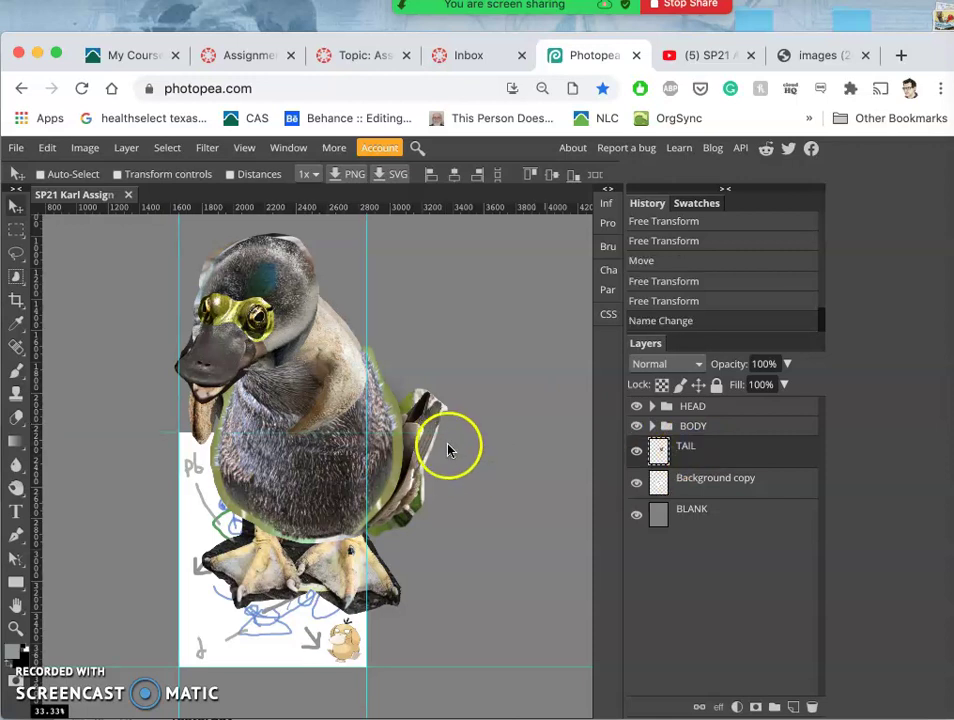
# Select the HEAD group and drag the duck's head and body down-left on the canvas
pyautogui.click(713, 413)
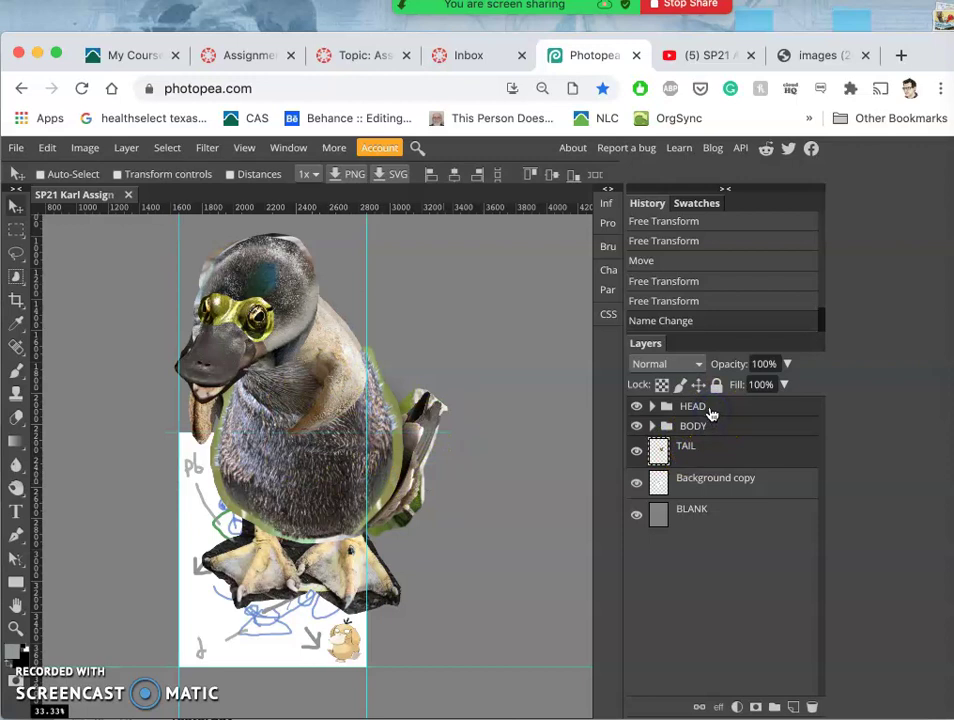
pyautogui.moveTo(318, 362); pyautogui.dragTo(280, 457)
pyautogui.moveTo(198, 428); pyautogui.dragTo(200, 428)
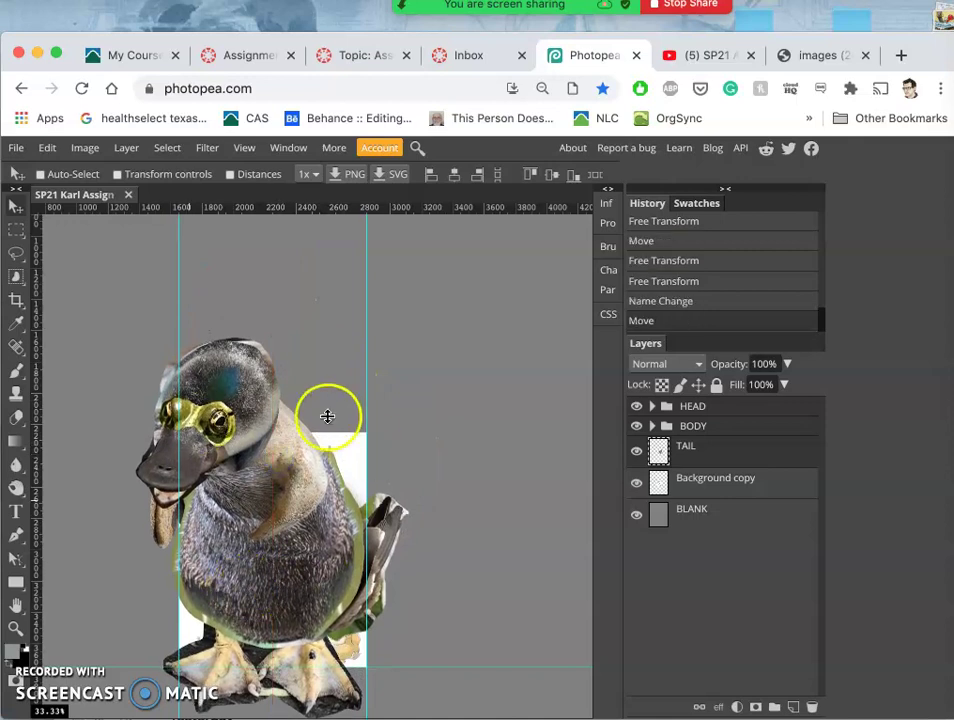
# Nudge the duck slightly so the tern-wing tail sits snugly behind its back
pyautogui.scroll(-3, 320, 520)
pyautogui.scroll(-2, 323, 525)
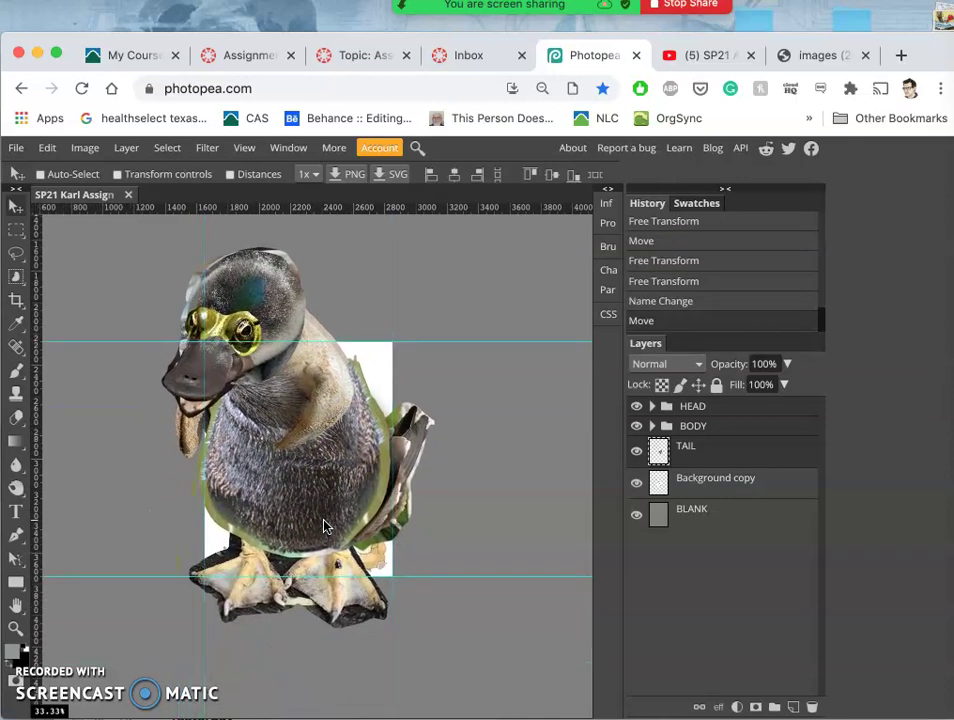
pyautogui.click(298, 277)
pyautogui.click(283, 475)
pyautogui.moveTo(283, 475); pyautogui.dragTo(292, 482)
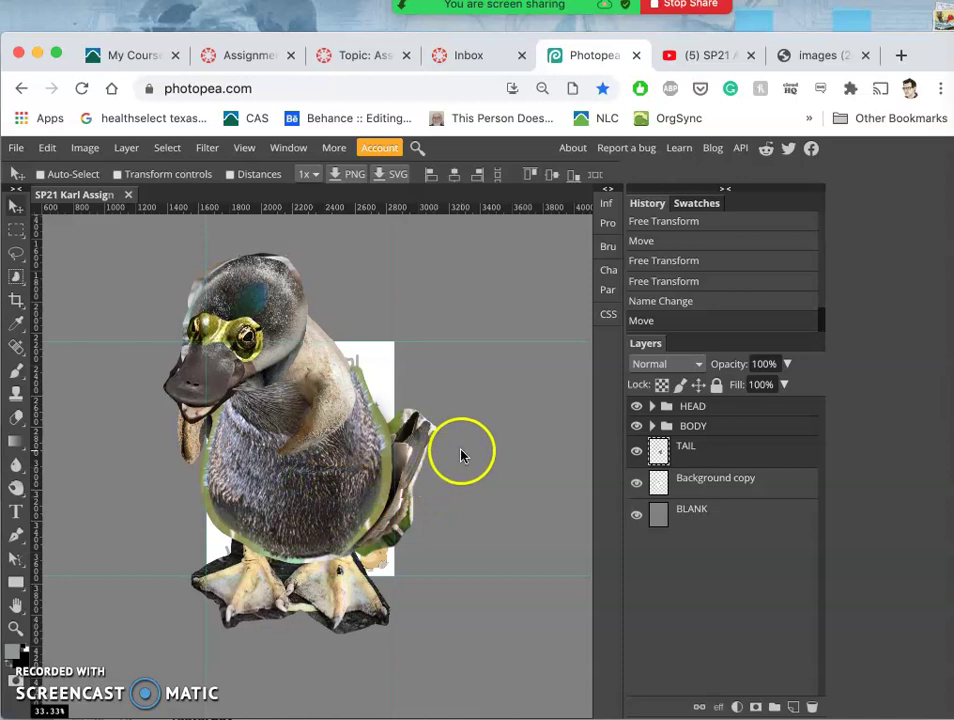
# Move the guides outward: left further left, top above the head, right past the tail, bottom below the feet
pyautogui.click(15, 210)
pyautogui.moveTo(206, 253); pyautogui.dragTo(144, 258)
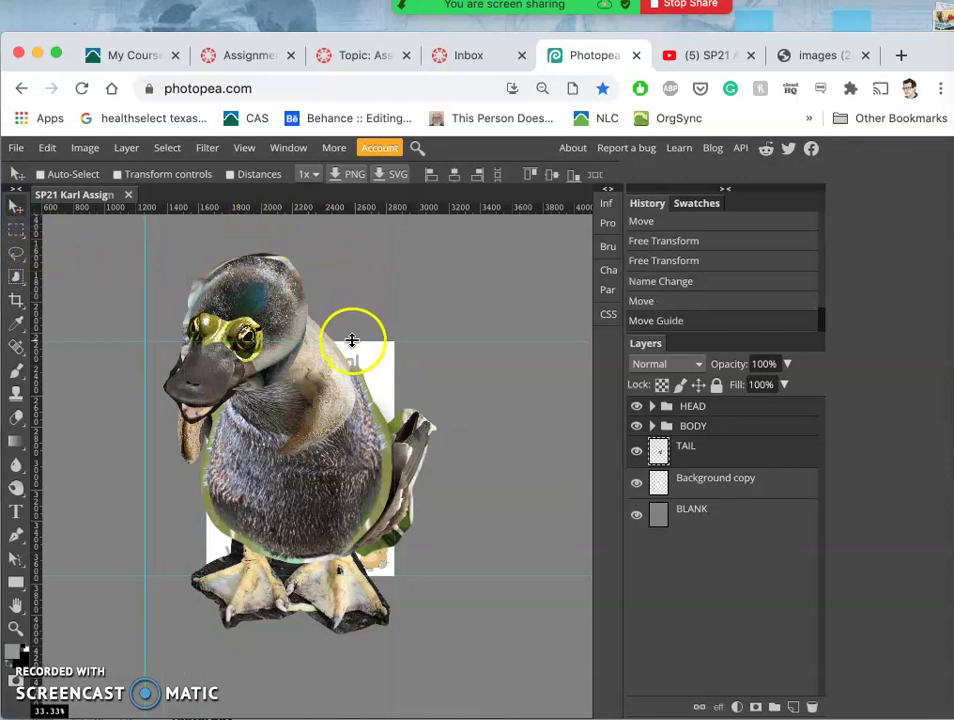
pyautogui.moveTo(352, 341); pyautogui.dragTo(353, 234)
pyautogui.moveTo(394, 265); pyautogui.dragTo(445, 265)
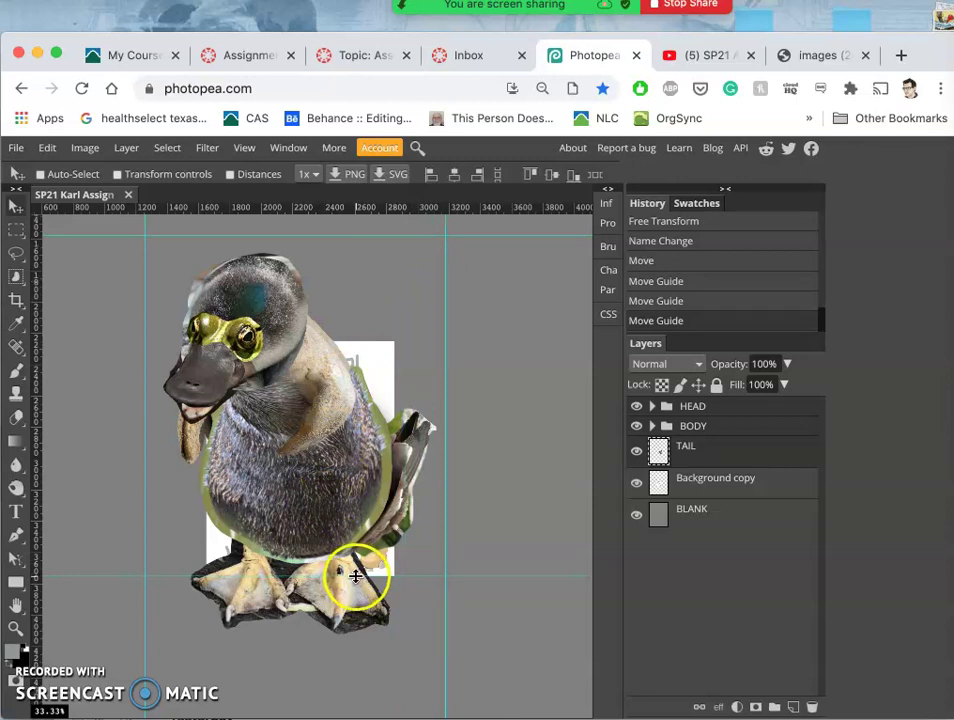
pyautogui.moveTo(355, 576); pyautogui.dragTo(354, 657)
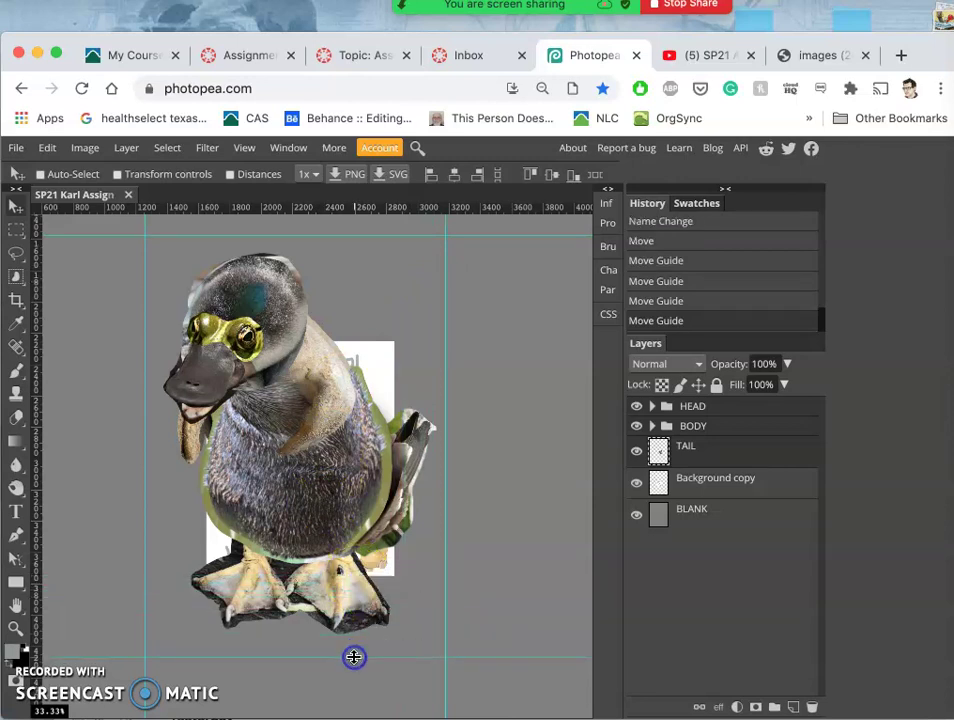
# Crop the image to the guide-framed rectangle around the duck
pyautogui.click(16, 299)
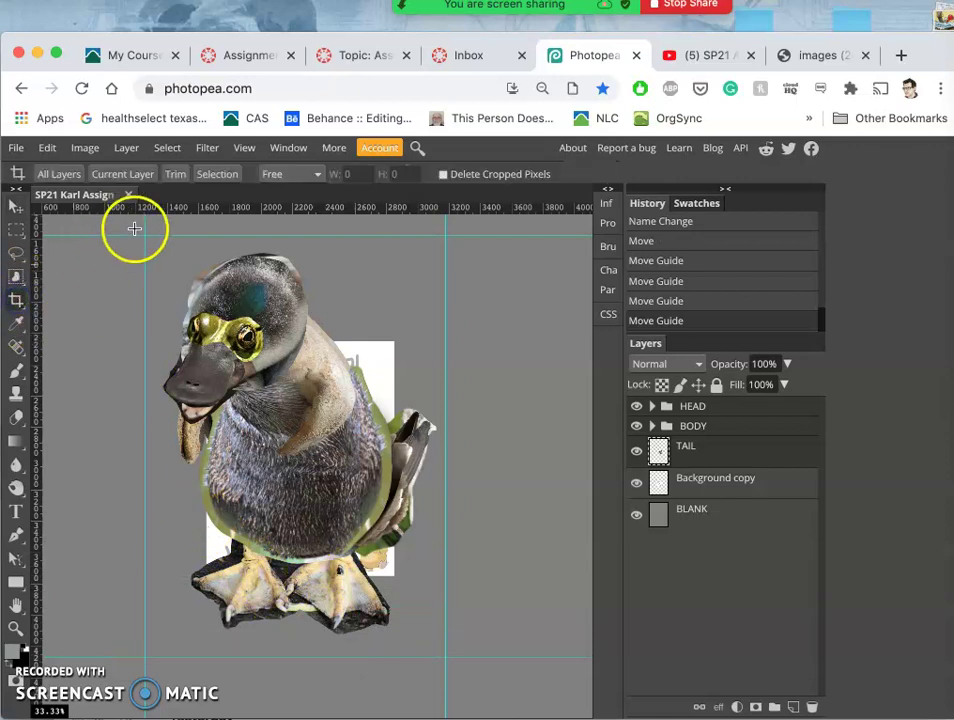
pyautogui.moveTo(145, 235); pyautogui.dragTo(448, 661)
pyautogui.press('Return')
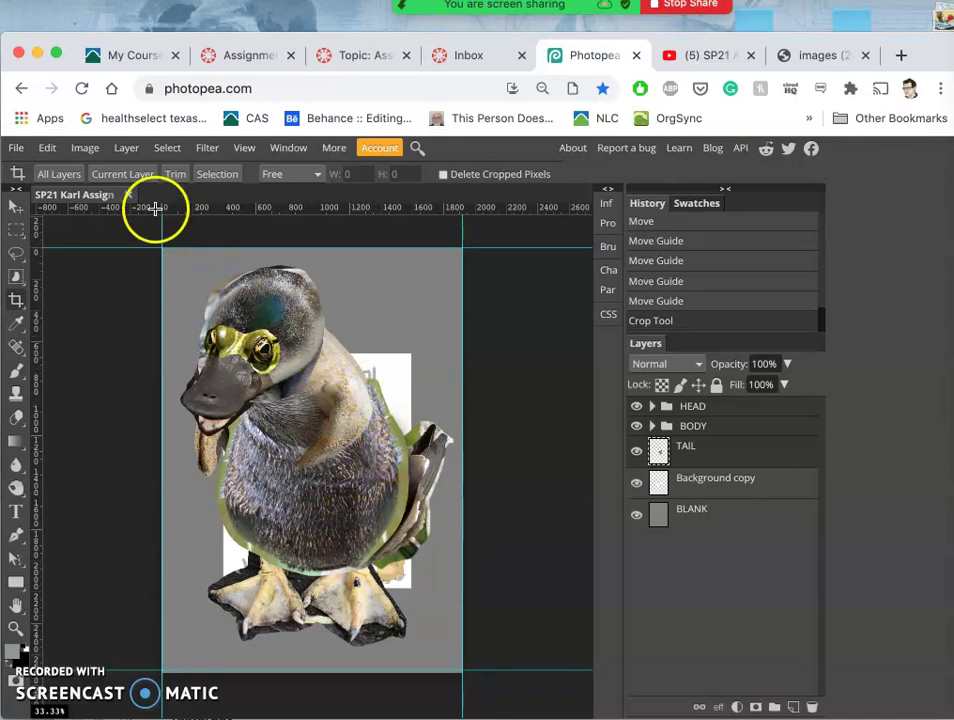
# Save the composite as a PSD file and dismiss the browser's download notice
pyautogui.click(18, 149)
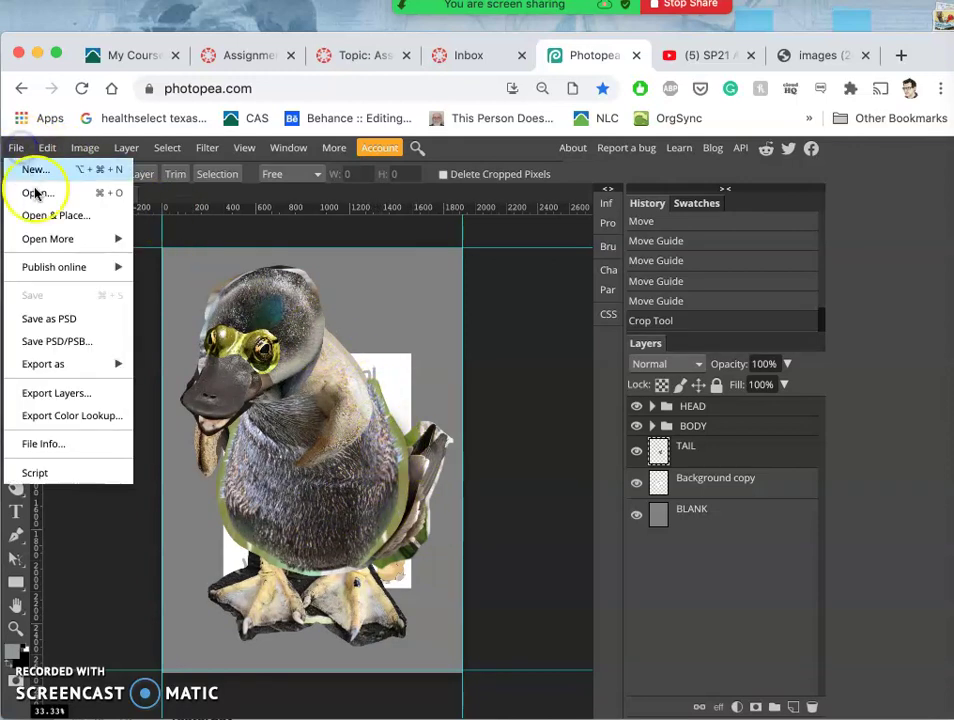
pyautogui.click(44, 321)
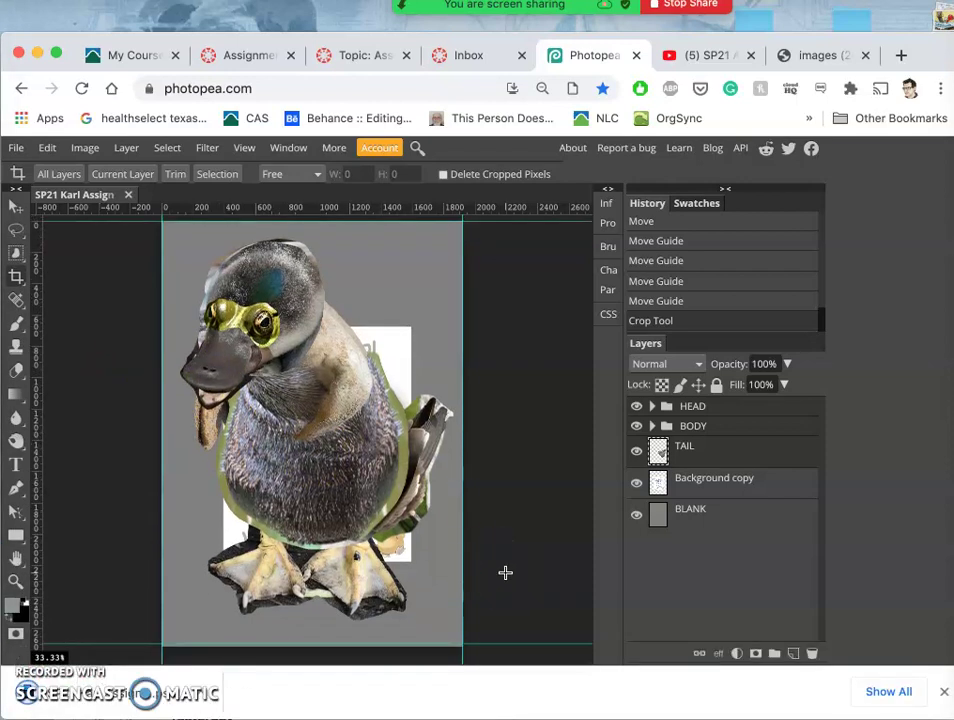
pyautogui.click(946, 694)
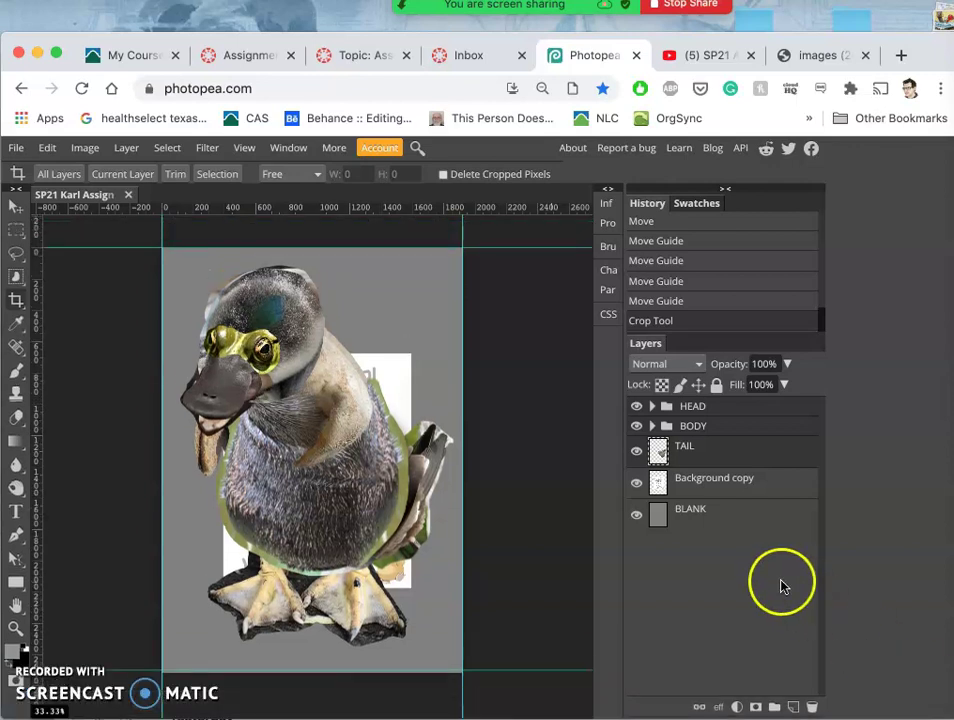
# Shift the Background copy sketch layer down-right so Psyduck reaches the bottom-right corner
pyautogui.click(662, 487)
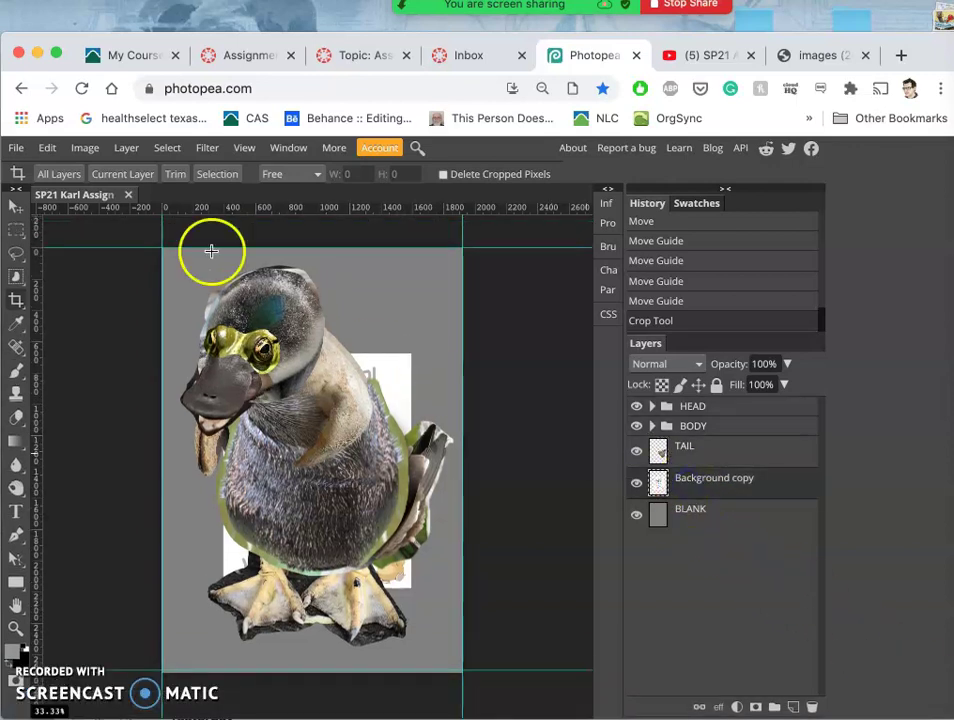
pyautogui.click(14, 212)
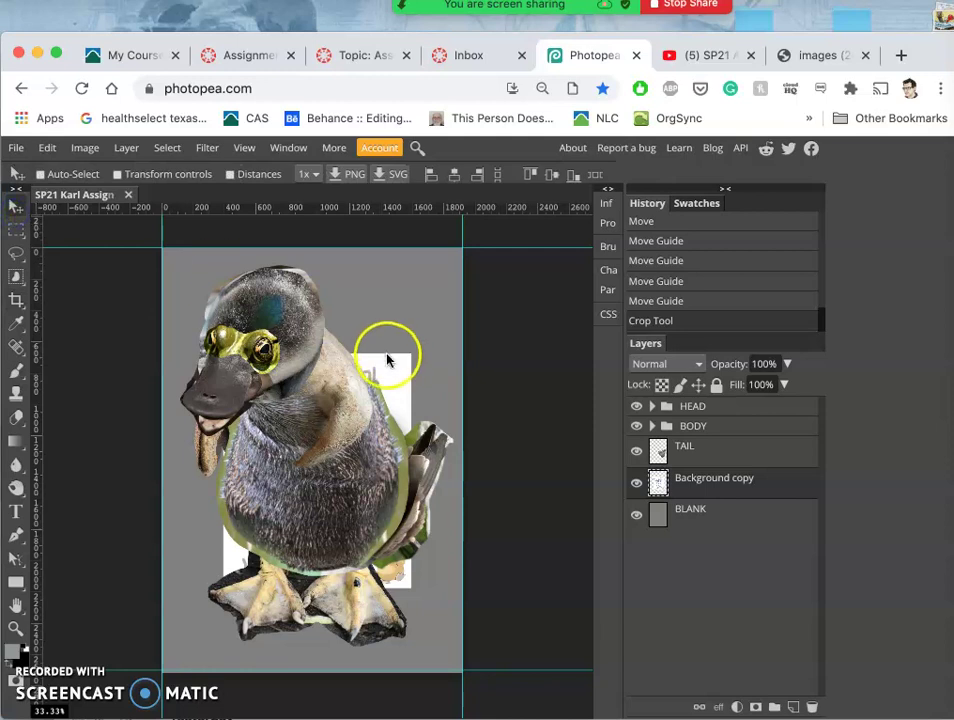
pyautogui.moveTo(390, 369); pyautogui.dragTo(438, 447)
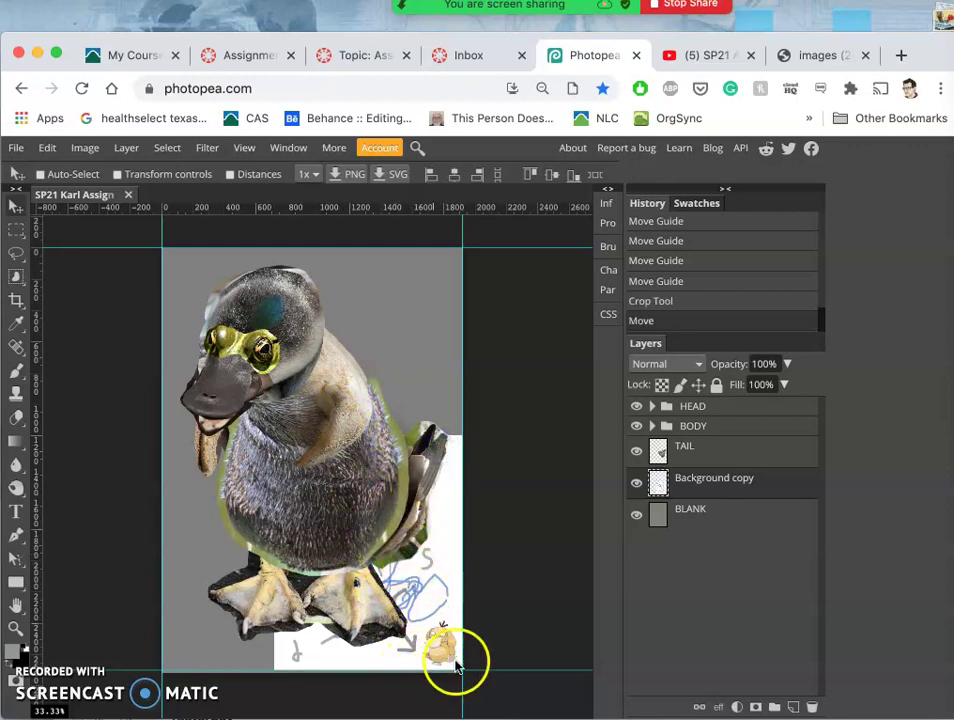
pyautogui.click(16, 254)
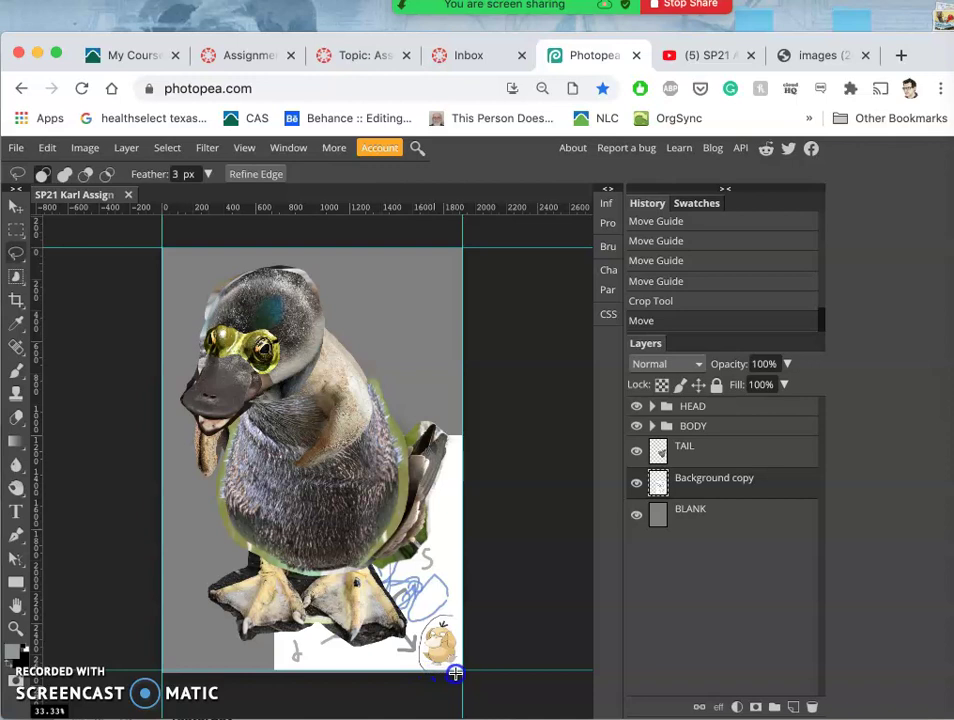
# Copy the lassoed Psyduck onto its own layer and hide the Background copy sketch layer
pyautogui.moveTo(465, 614); pyautogui.dragTo(465, 614)
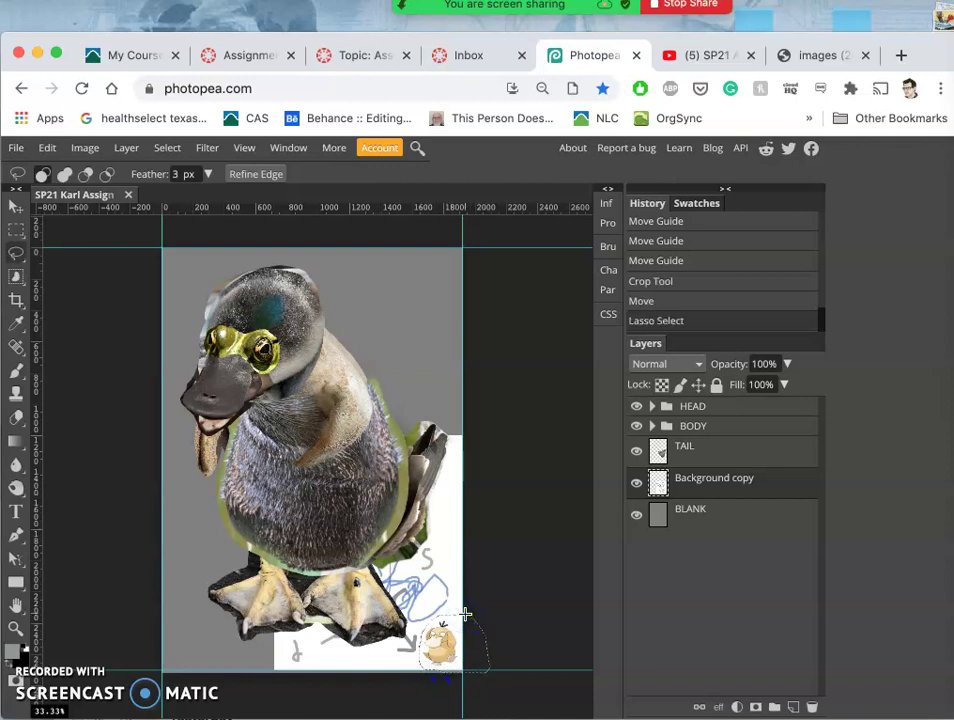
pyautogui.press('super+j')
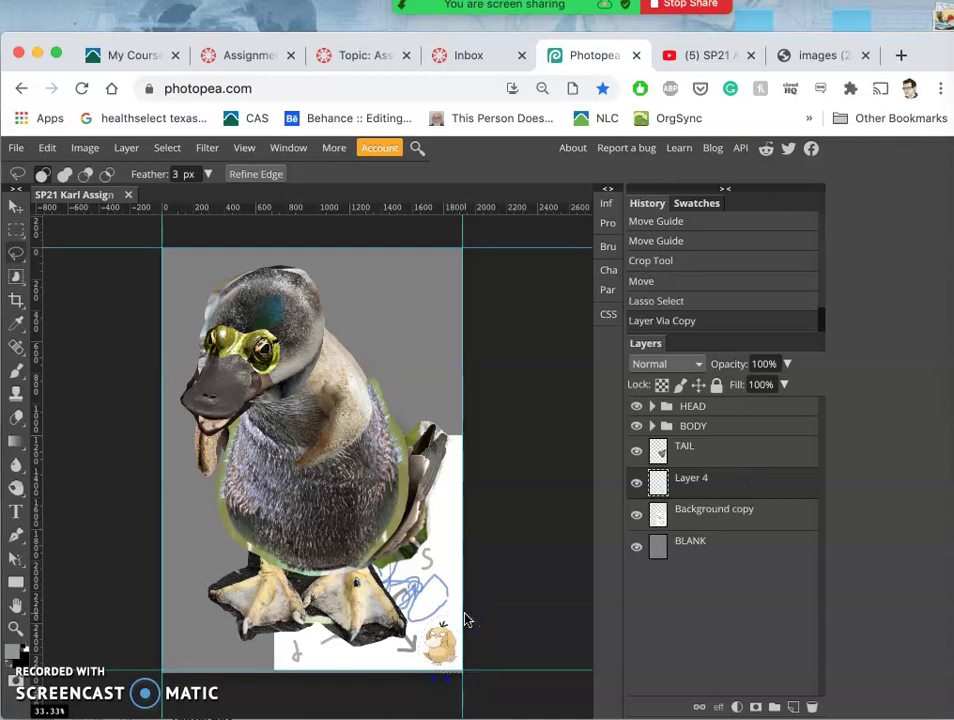
pyautogui.click(638, 515)
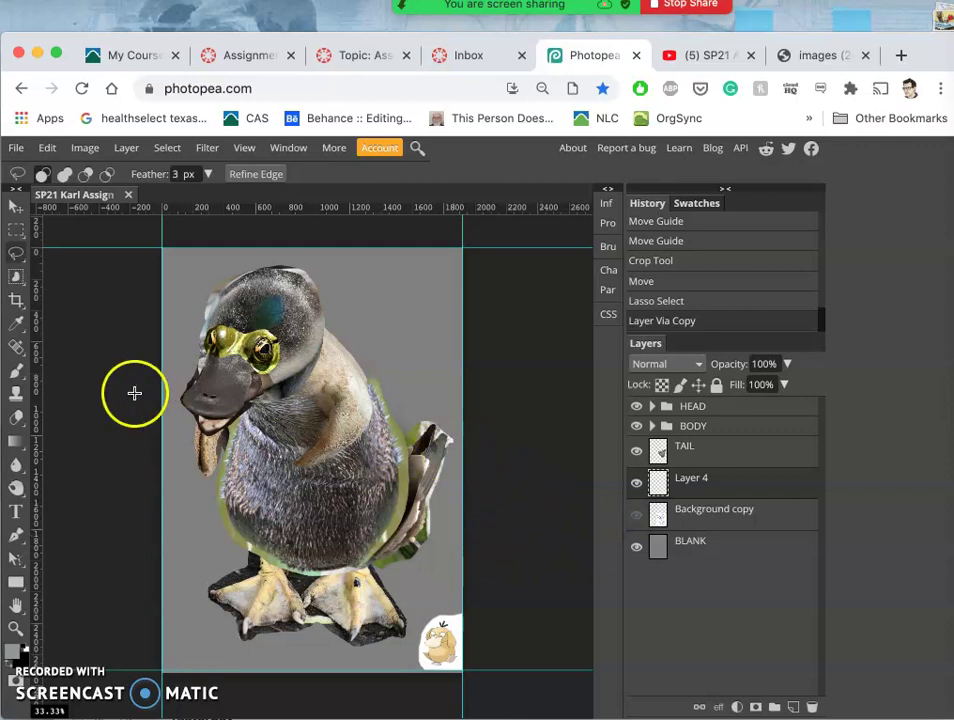
pyautogui.click(15, 279)
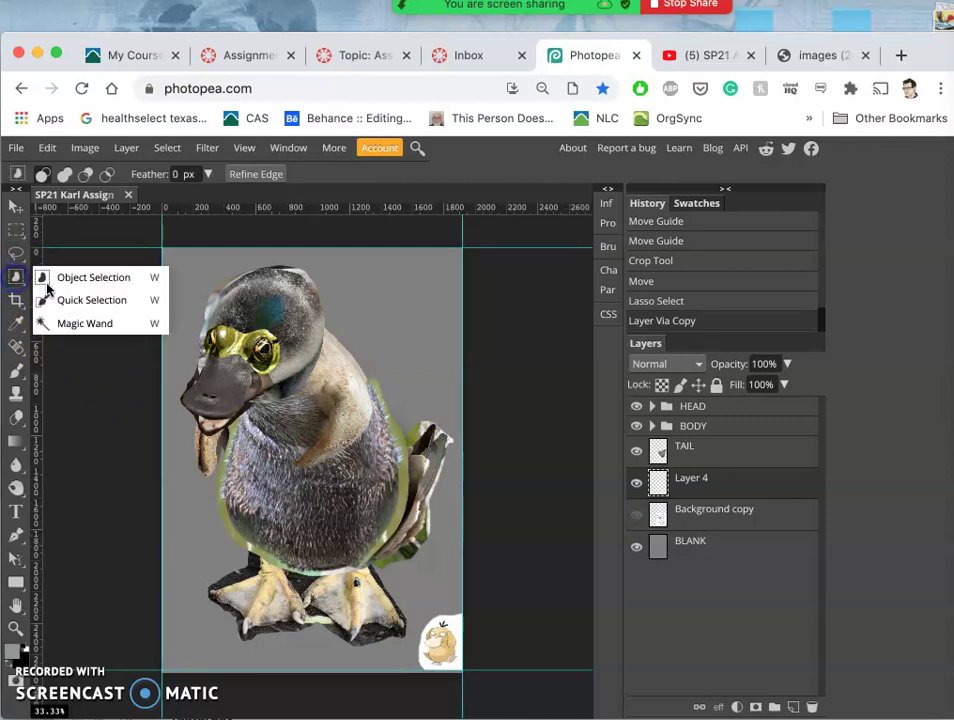